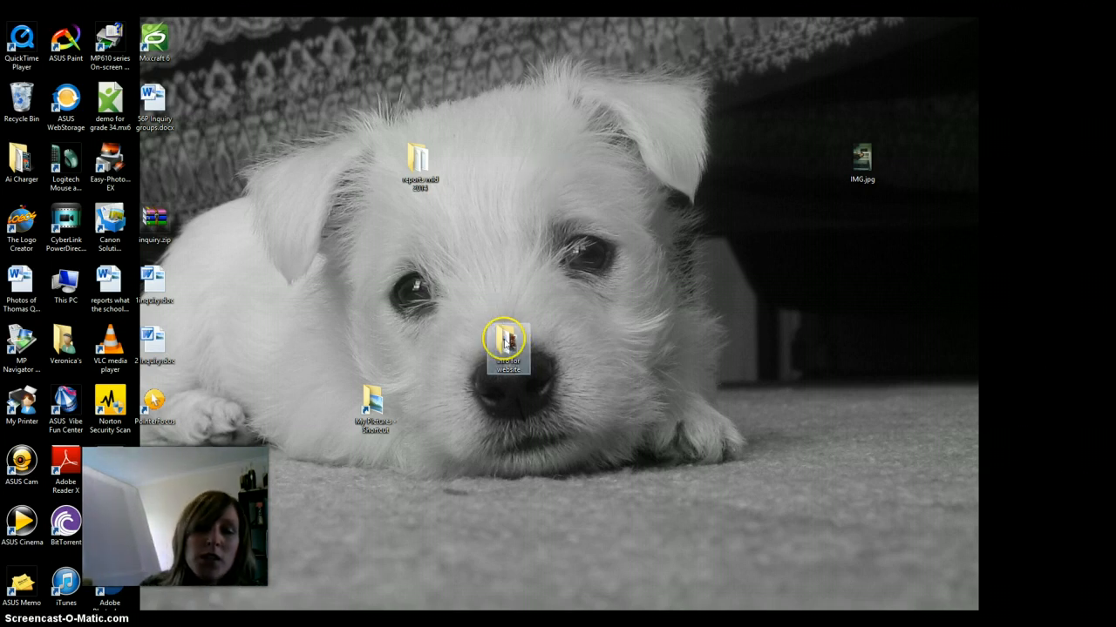
Open the "info for website" folder on the desktop to examine its image and document files, and close it.
drag(505, 342, 515, 391)
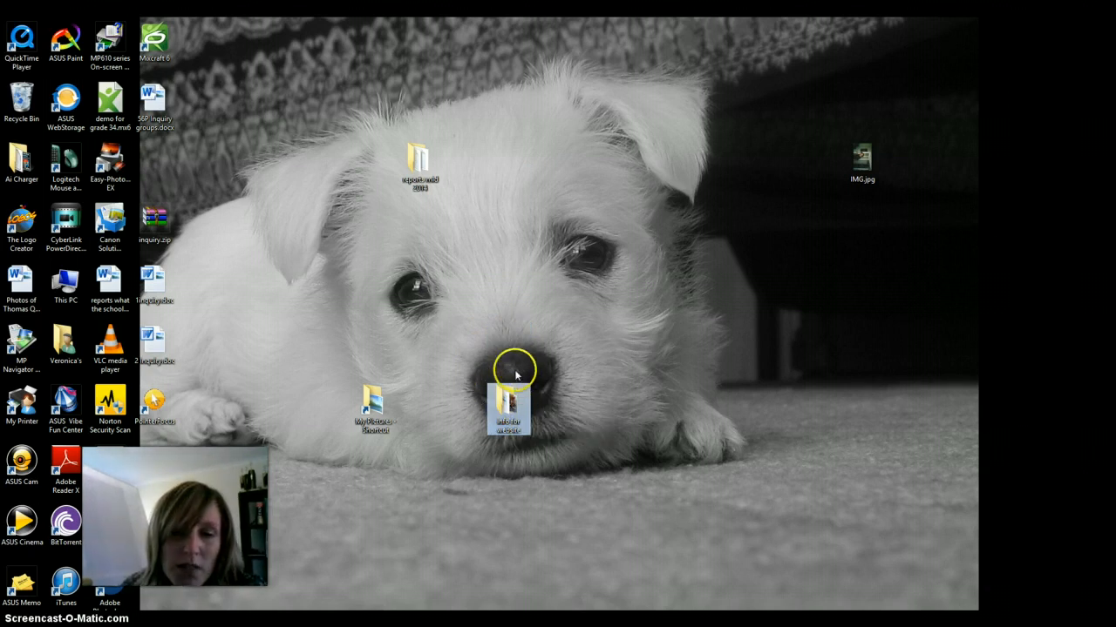
double_click(509, 397)
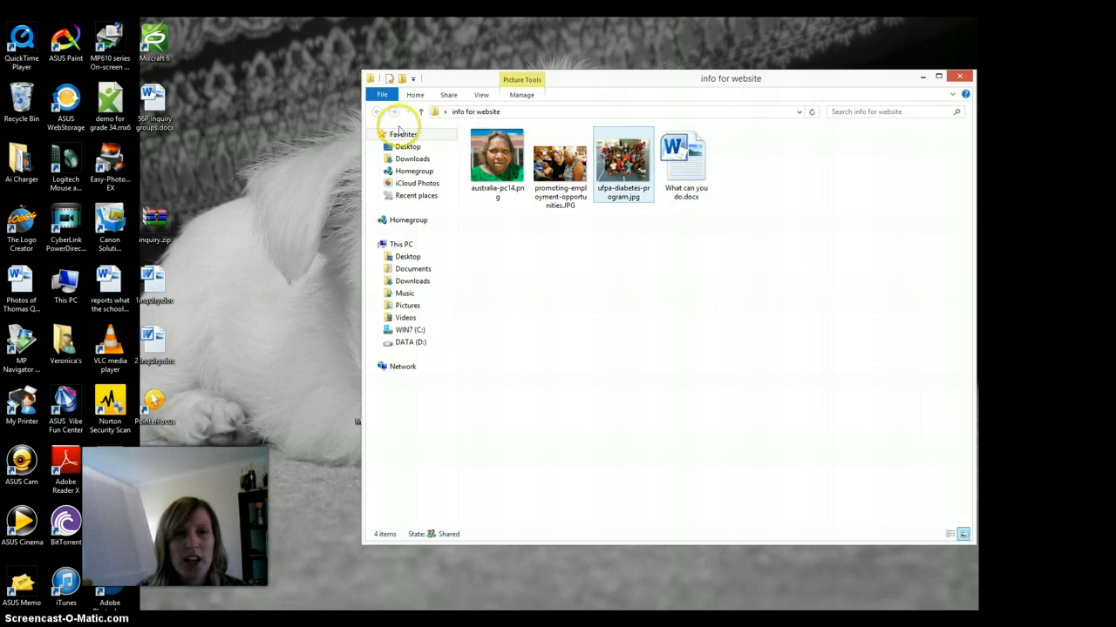
click(962, 72)
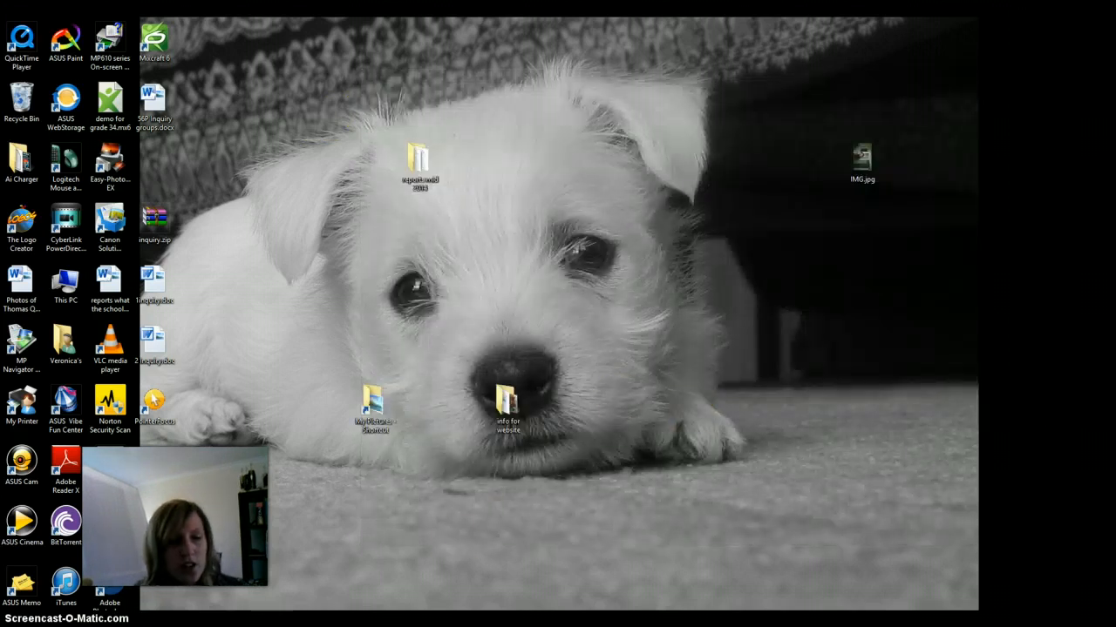
Switch to the browser and open the Weebly for Education site from the "weebly for education" search results.
mouse_move(203, 623)
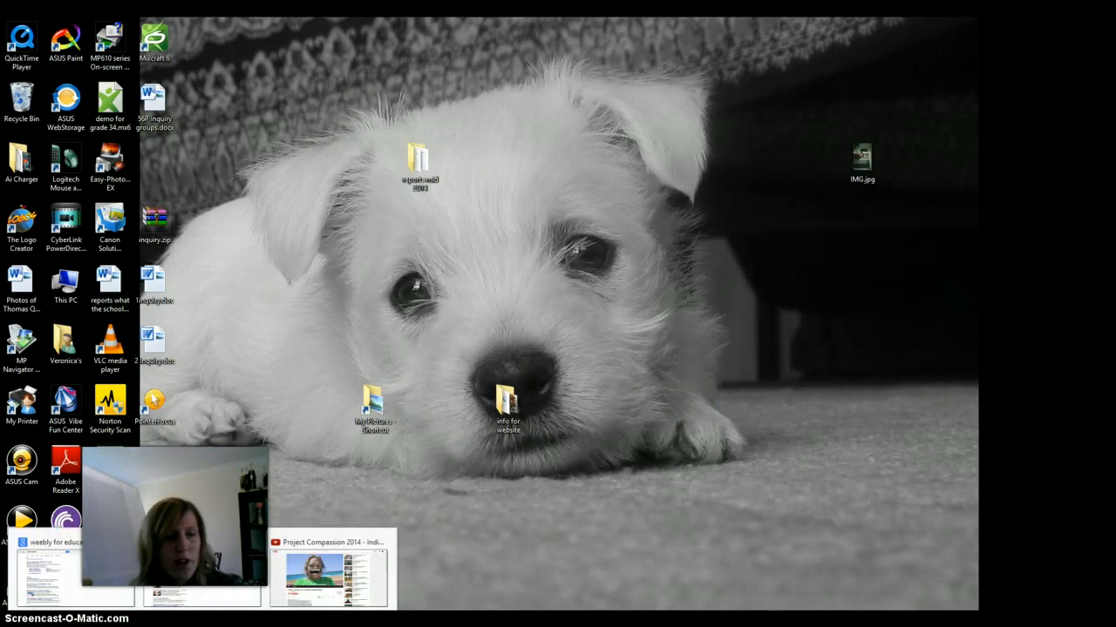
click(96, 574)
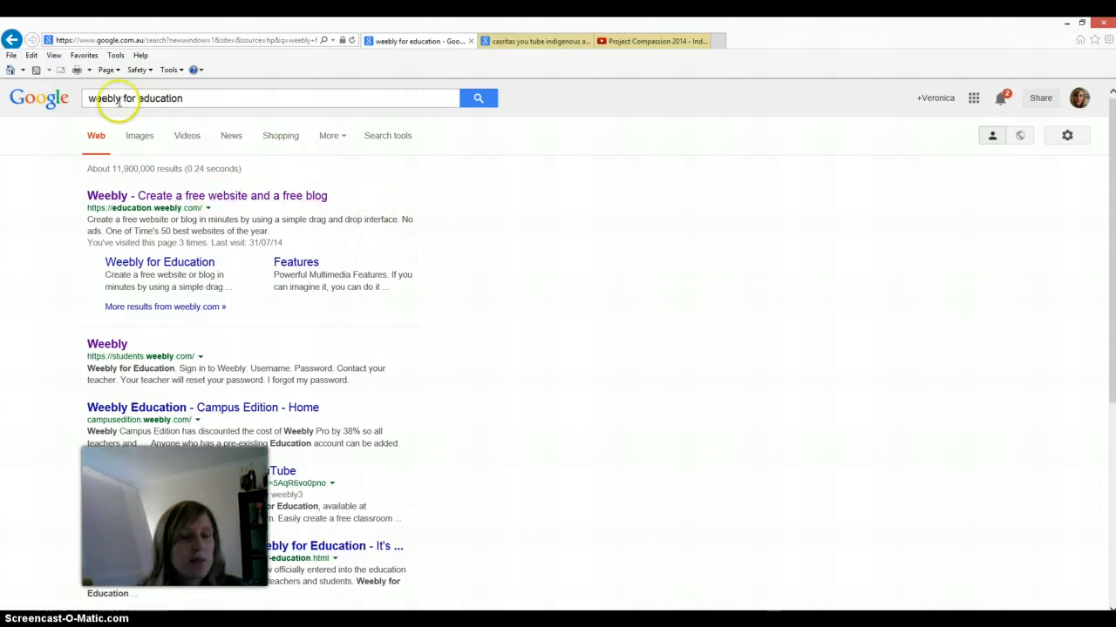
click(220, 197)
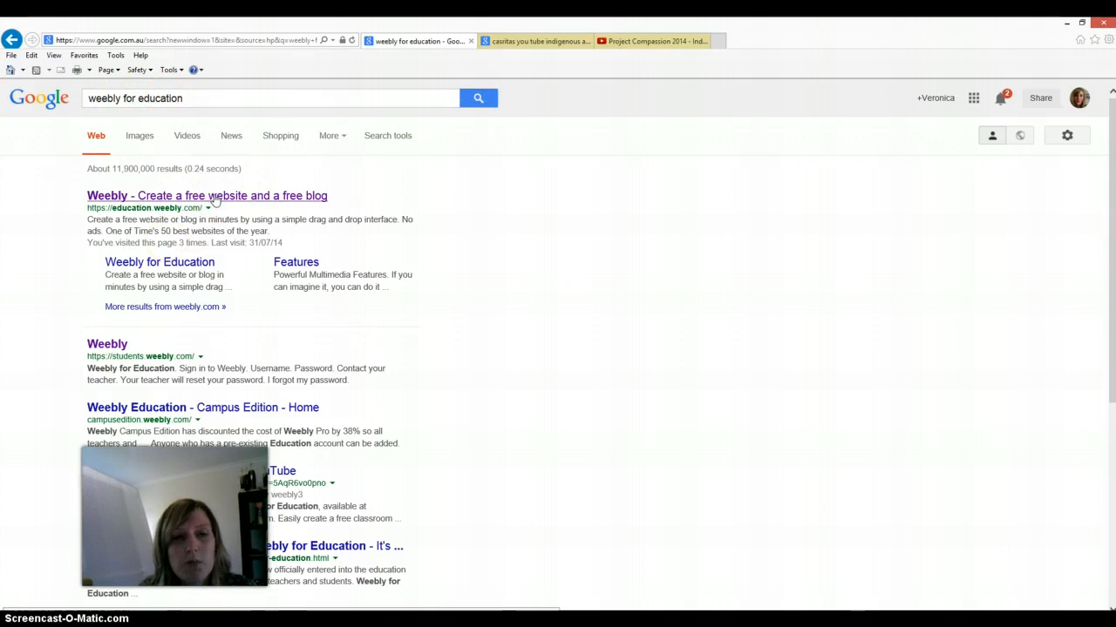
click(214, 198)
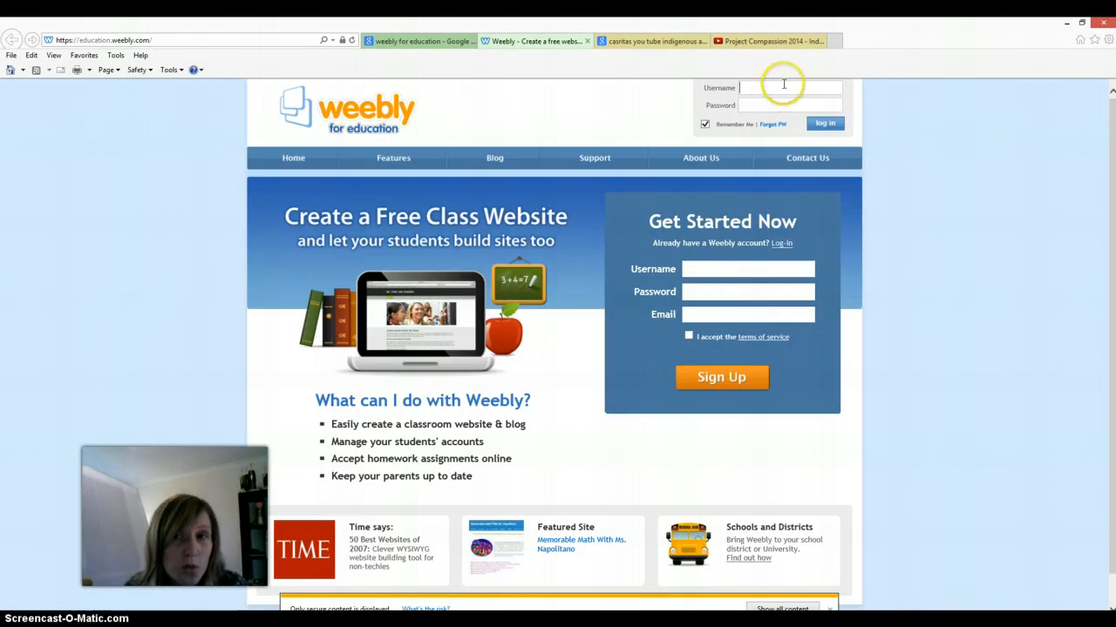
Log in to Weebly for Education with the student account's username and password.
text(ggroup2769)
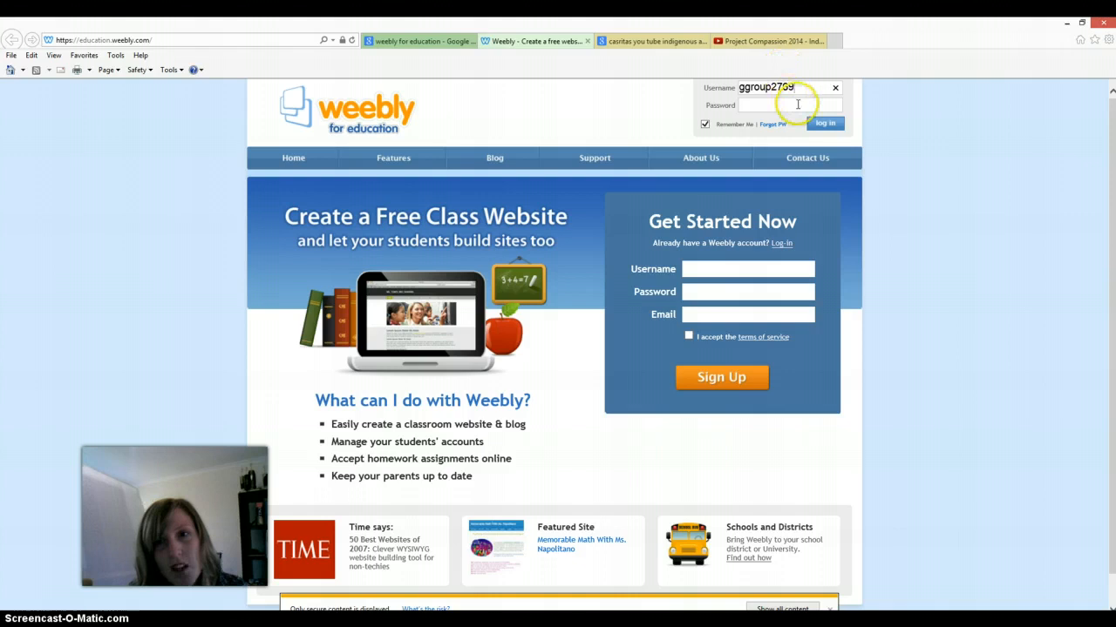
click(797, 104)
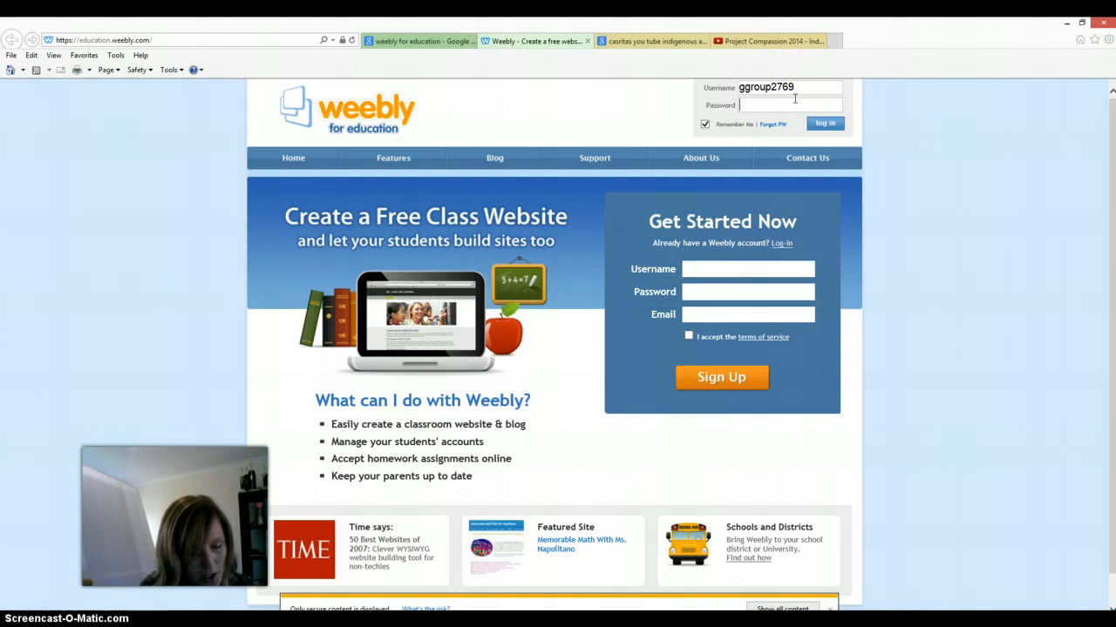
text(••••••••)
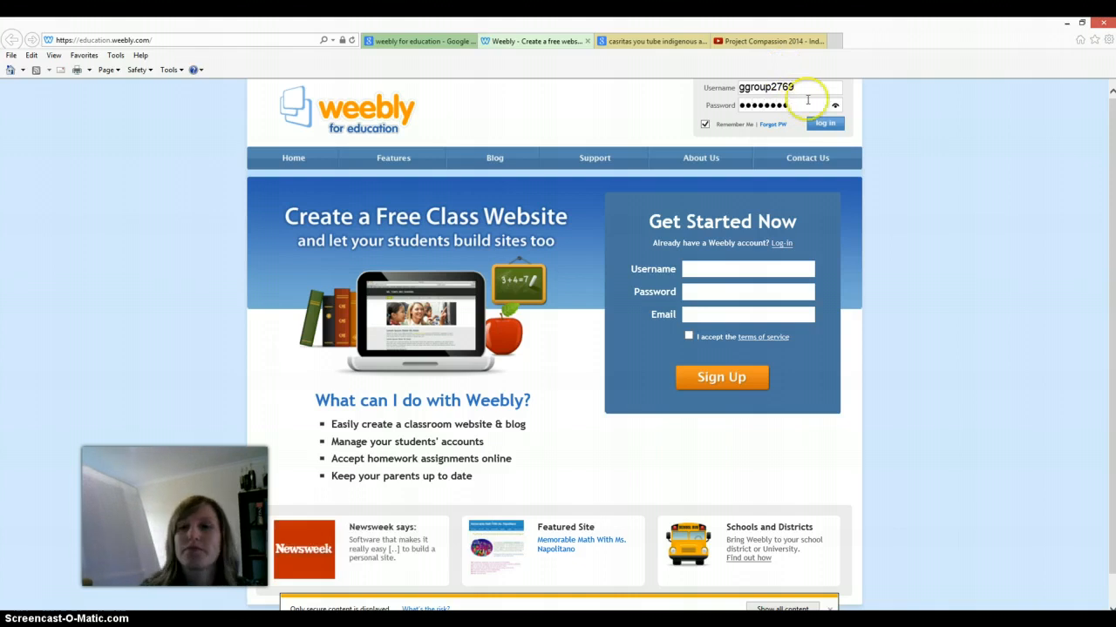
click(827, 124)
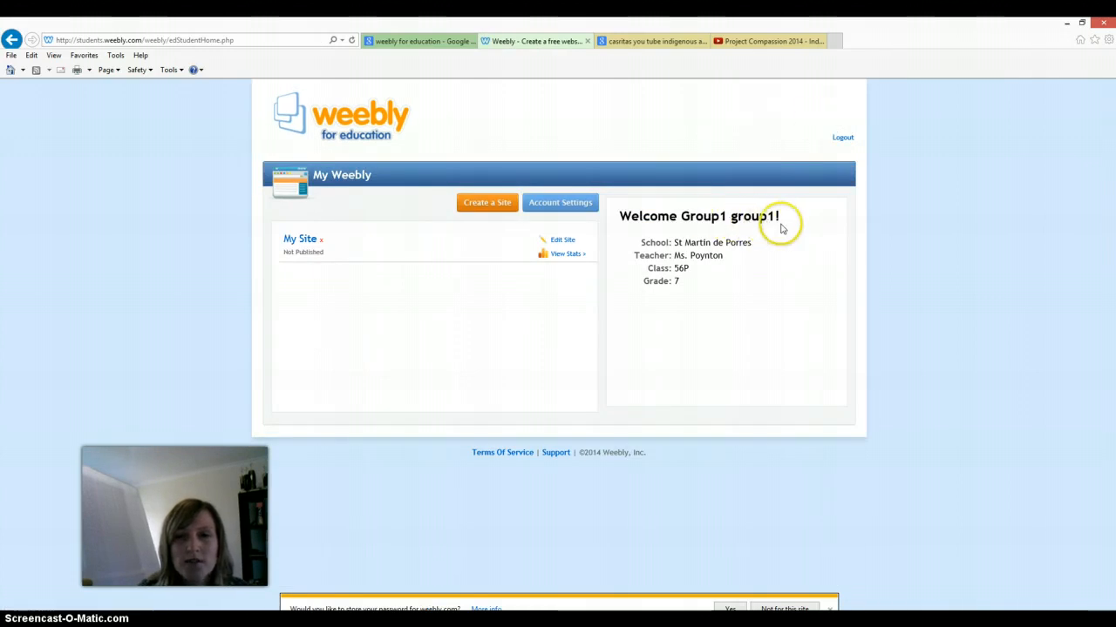
Check the group name and teacher on the account page, and decline storing the password for this site.
drag(775, 216, 685, 215)
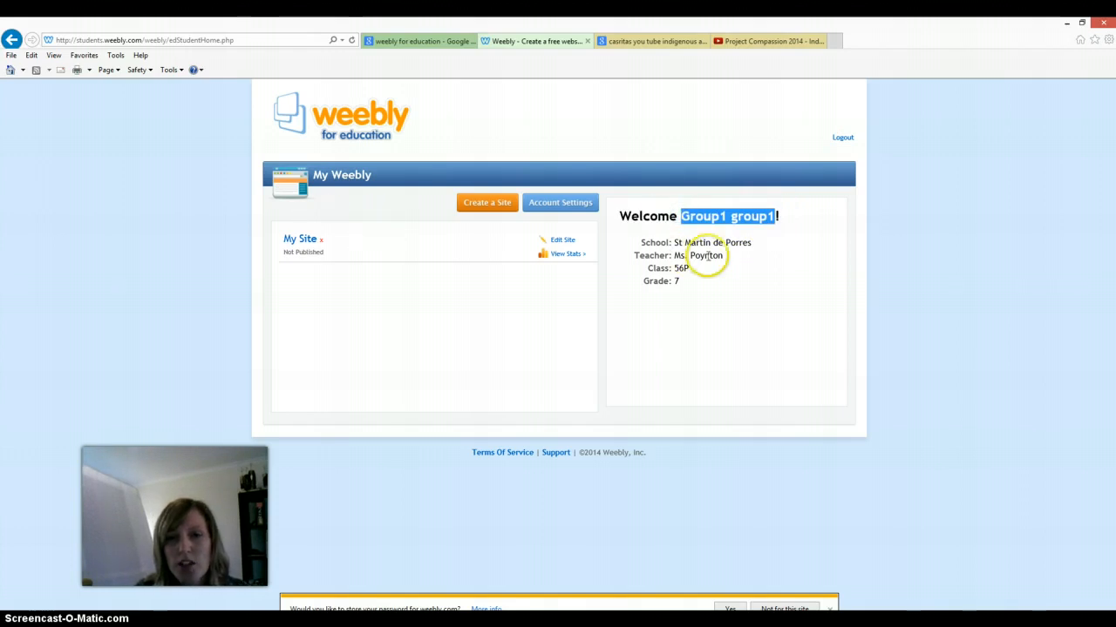
drag(723, 256, 667, 256)
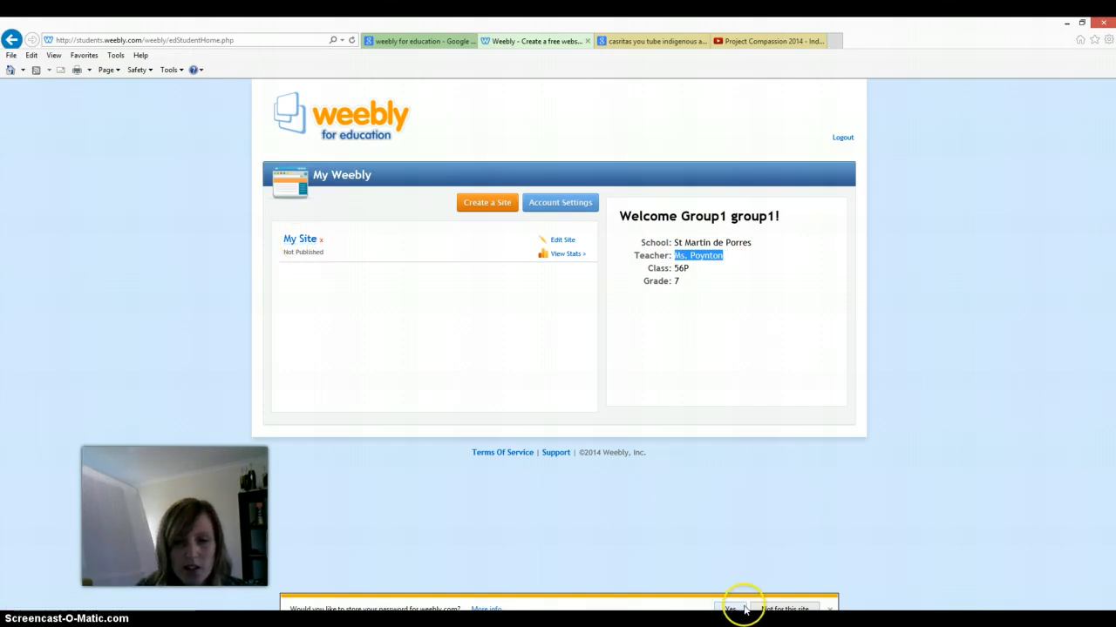
click(793, 611)
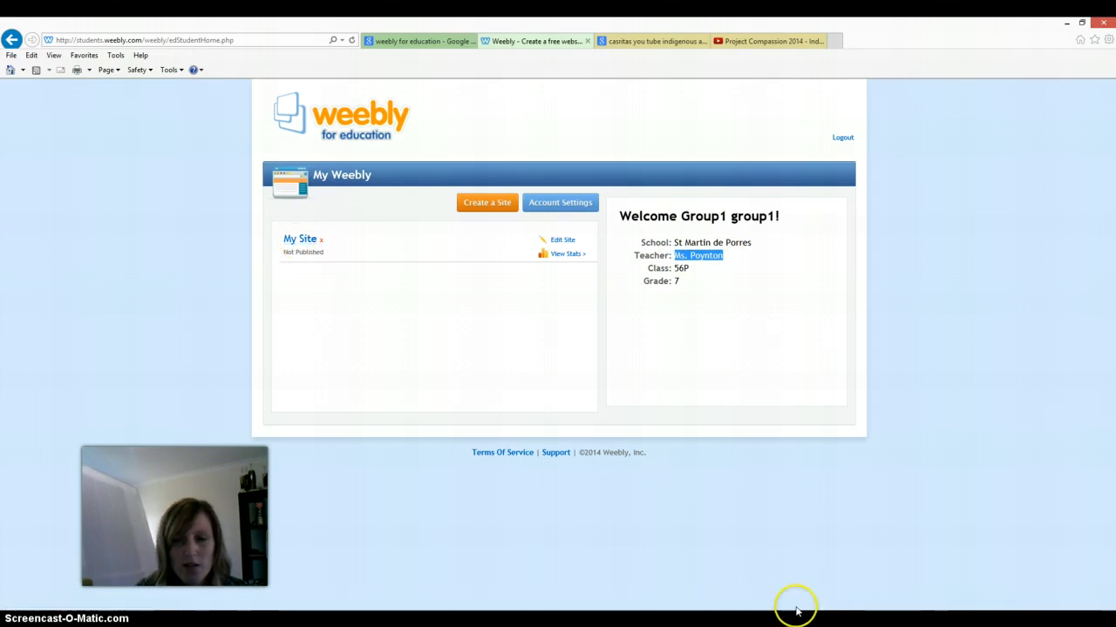
Open My Site for editing and reserve the Weebly subdomain "indegenouscaritas" as its website address.
click(301, 242)
click(303, 241)
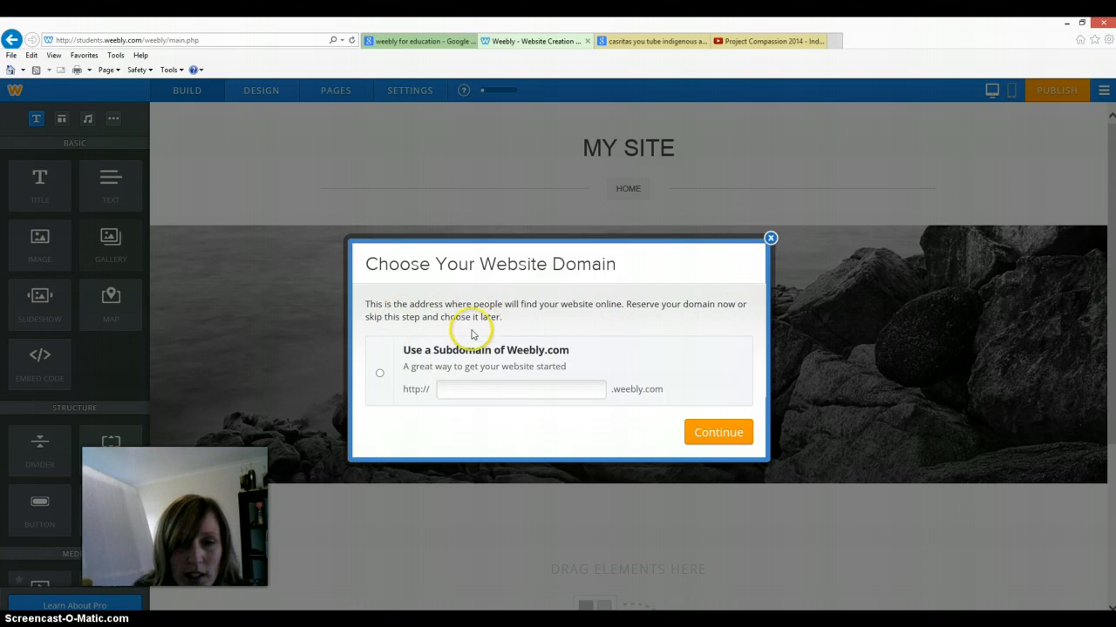
click(381, 375)
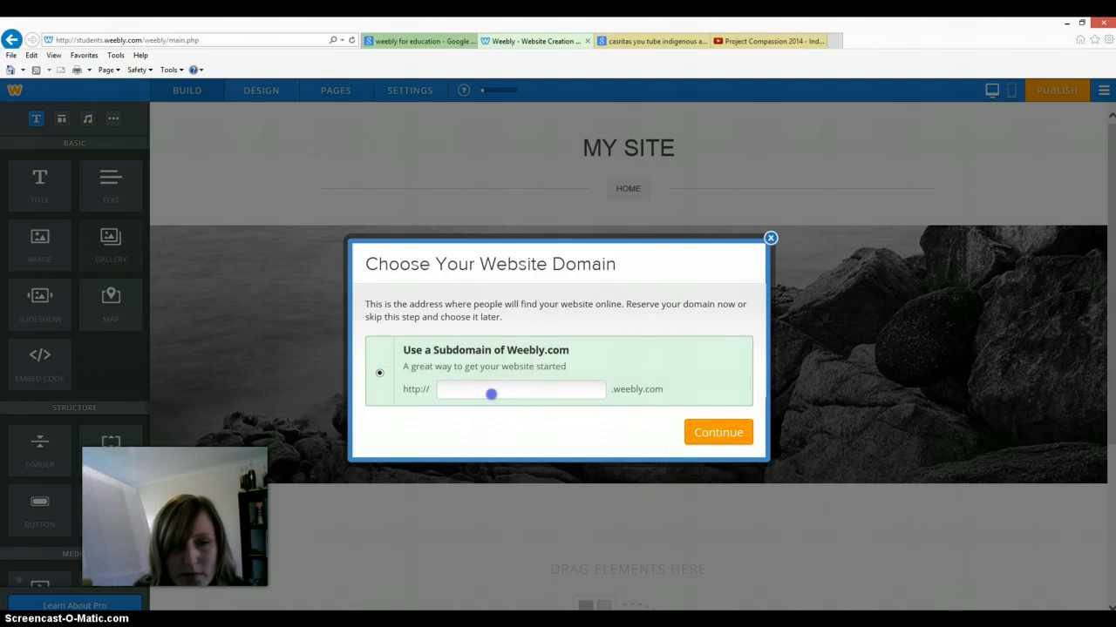
click(490, 394)
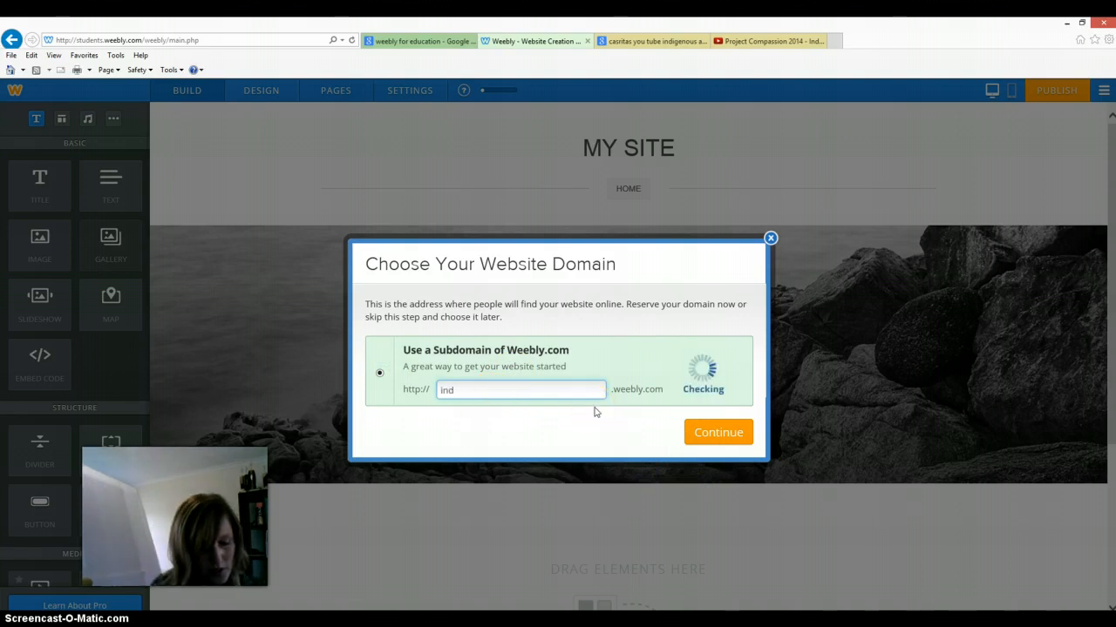
text(indege)
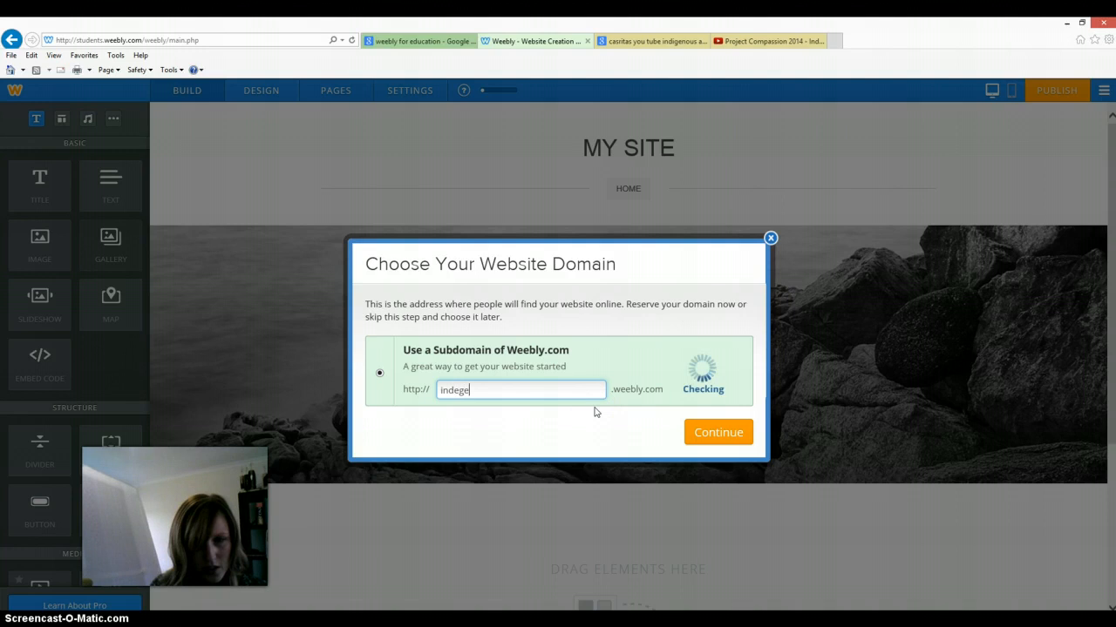
text(nouscarita)
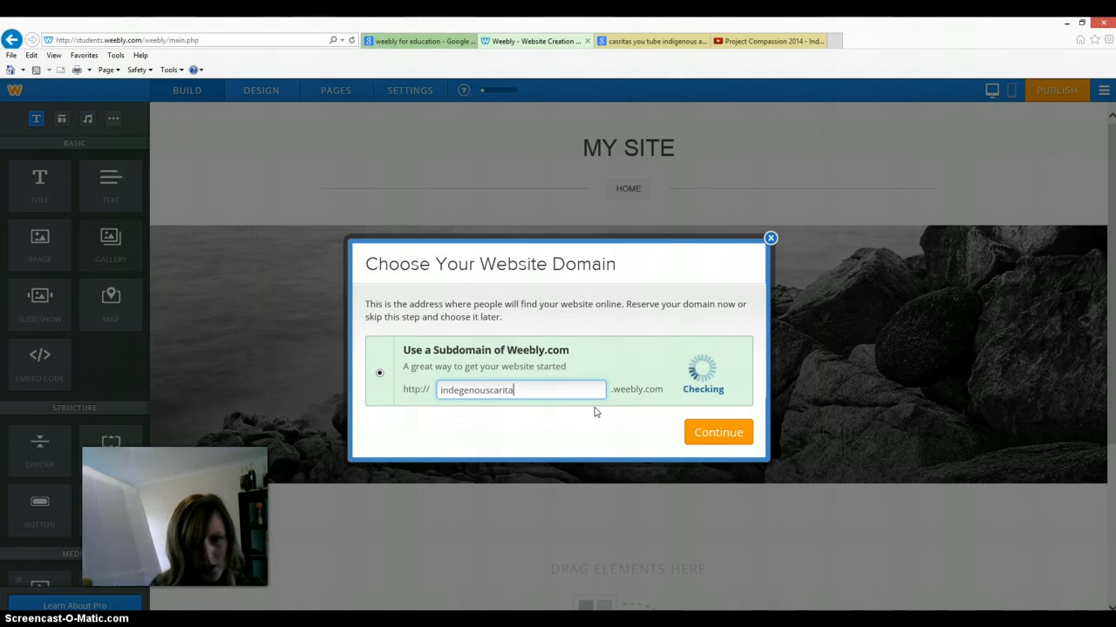
text(s)
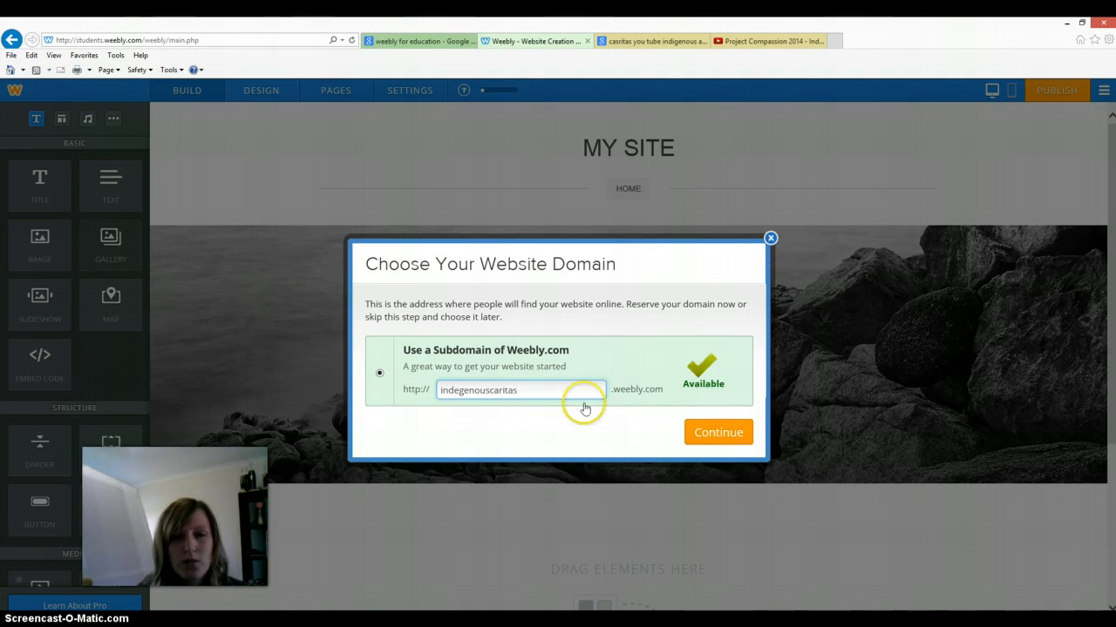
click(704, 436)
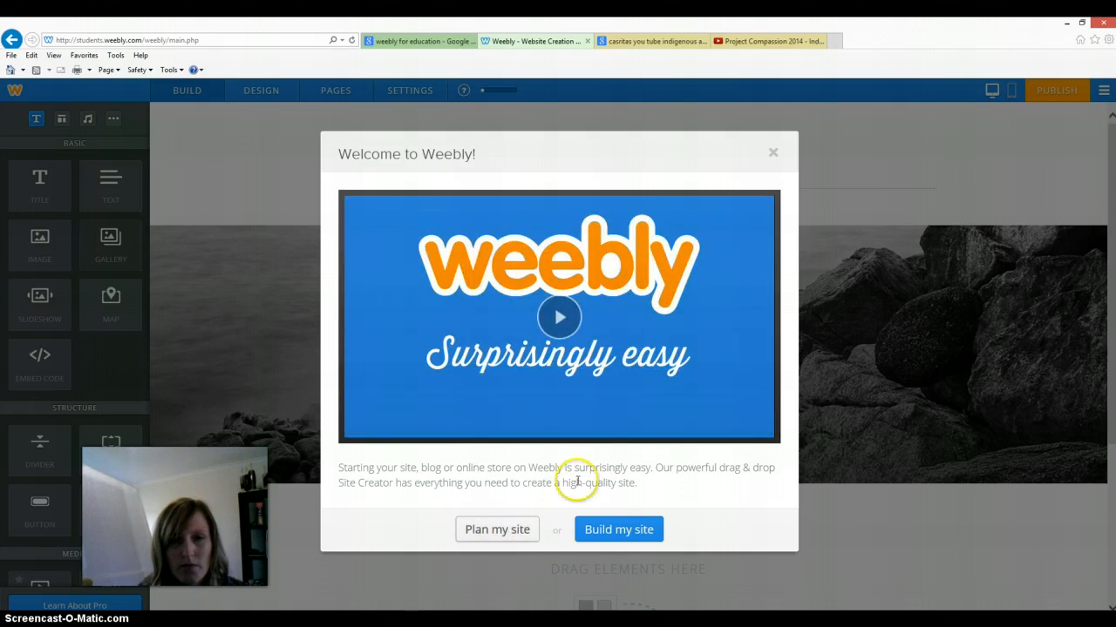
Start building the site and replace its title with "INDIGENOUS AUSTRALIANS AND CARITAS".
click(631, 532)
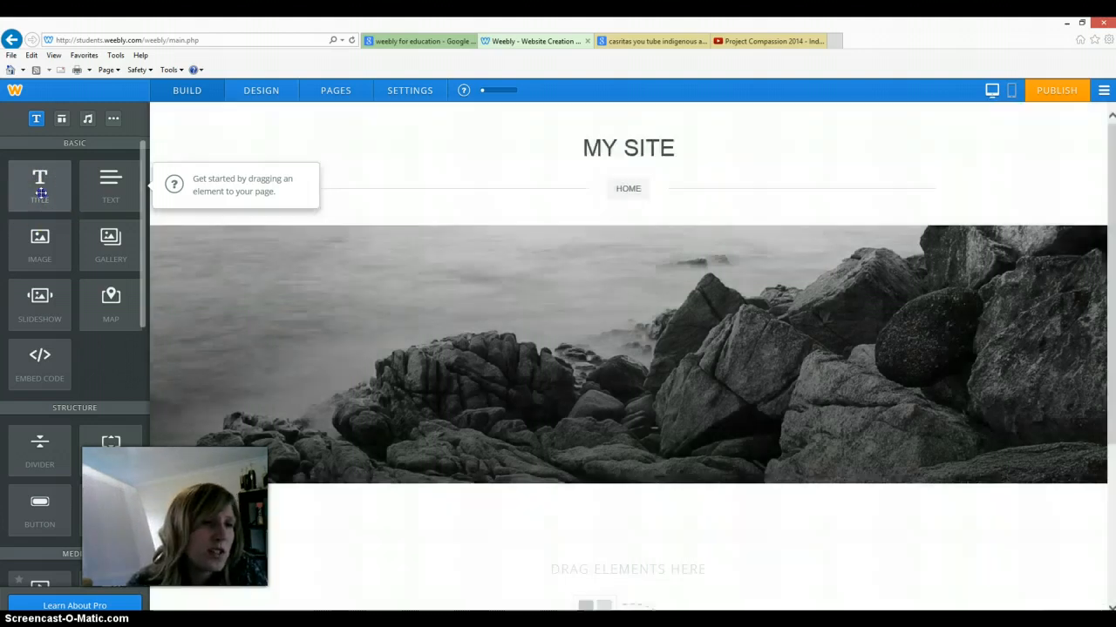
click(45, 162)
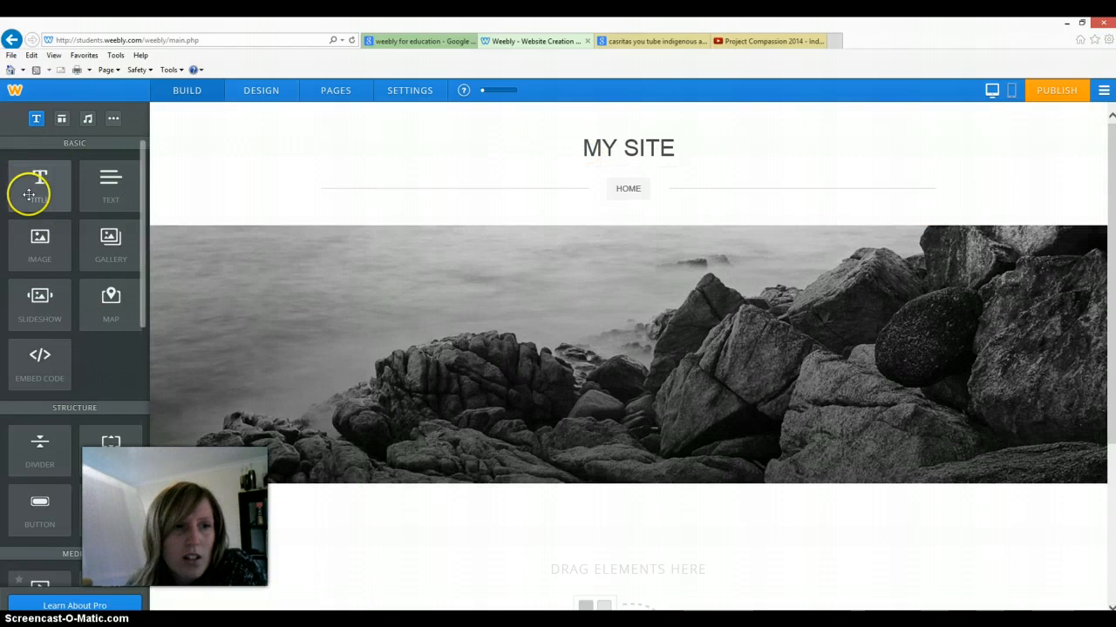
click(628, 149)
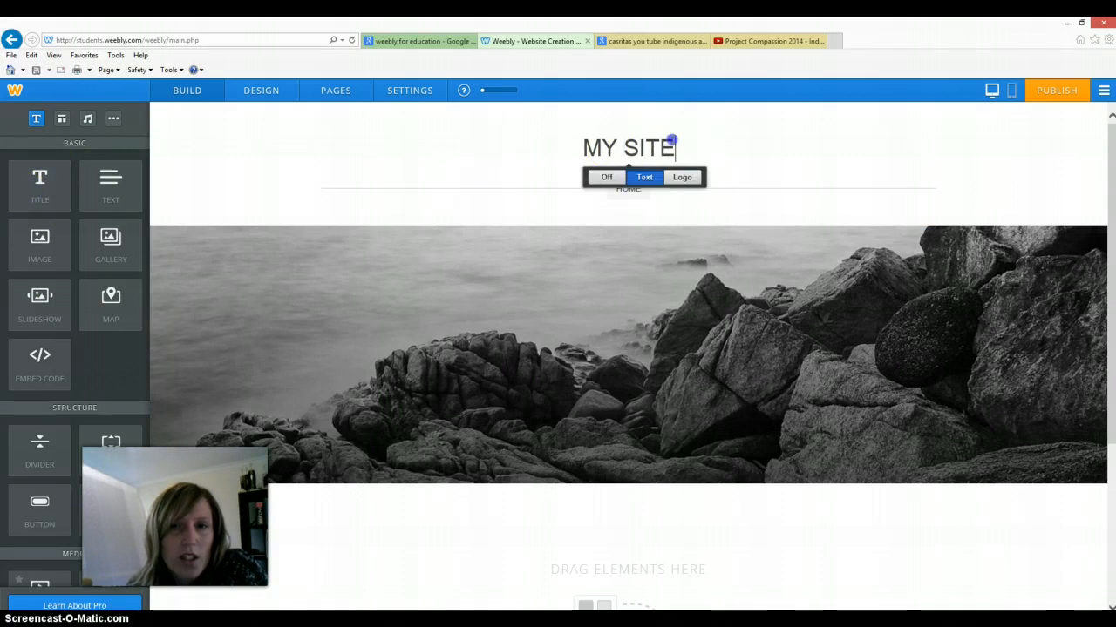
key(BackSpace)
key(BackSpace)
key(BackSpace)
key(BackSpace)
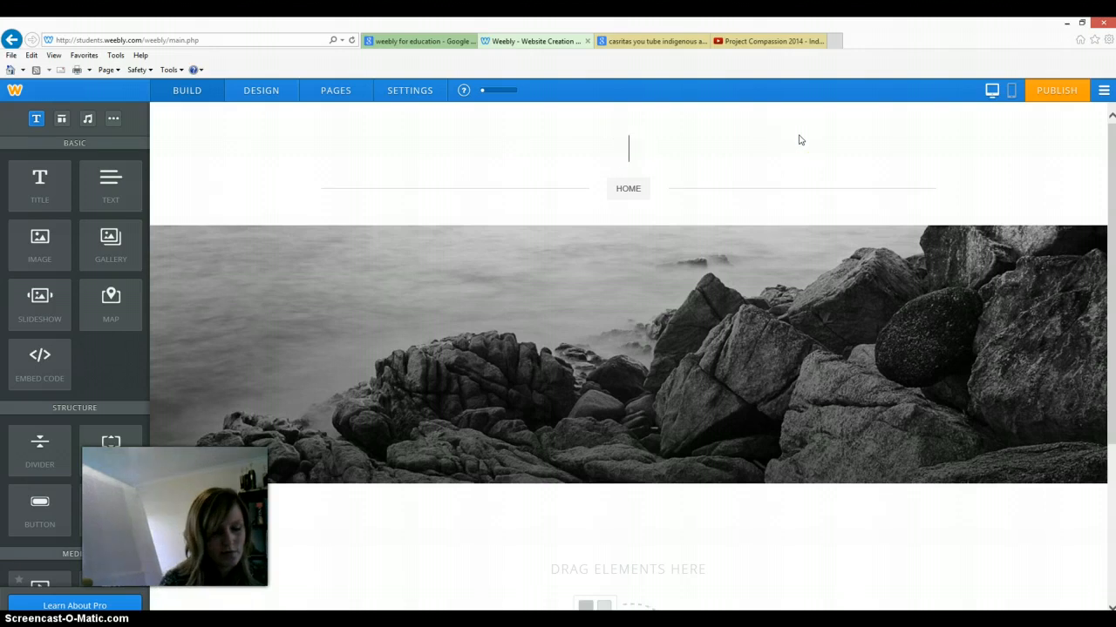
text(IND)
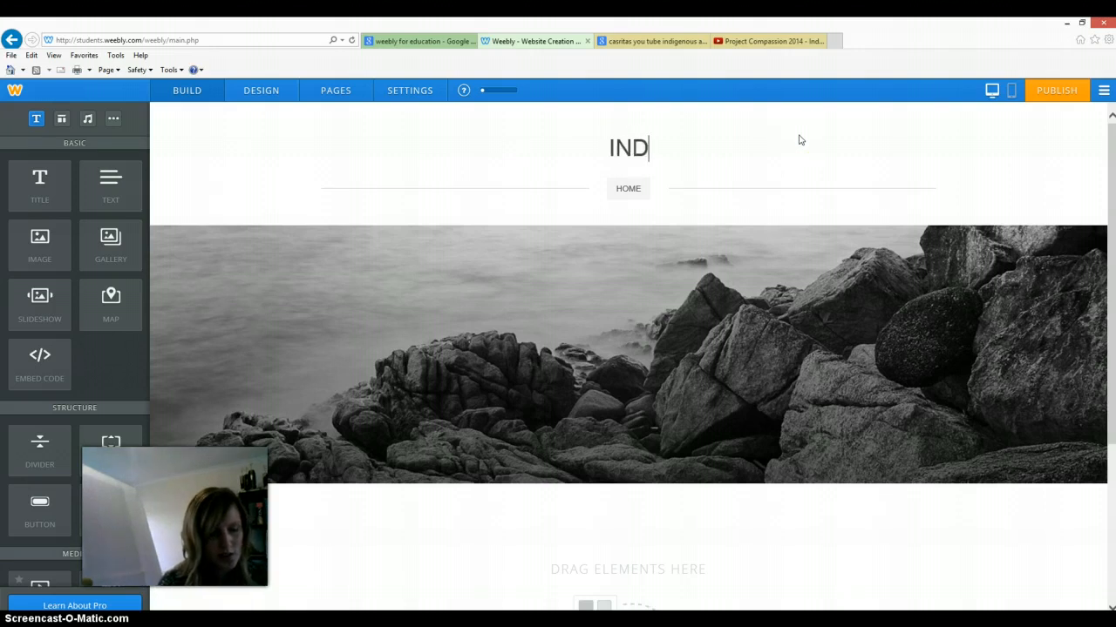
text(IGENOUS AU)
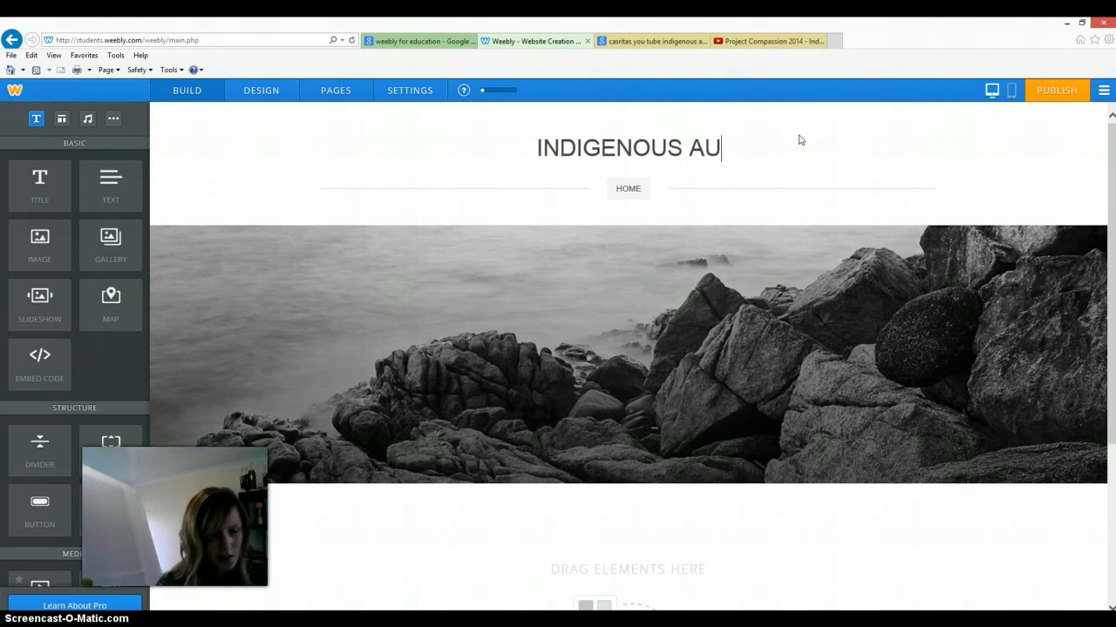
text(STRALIAN)
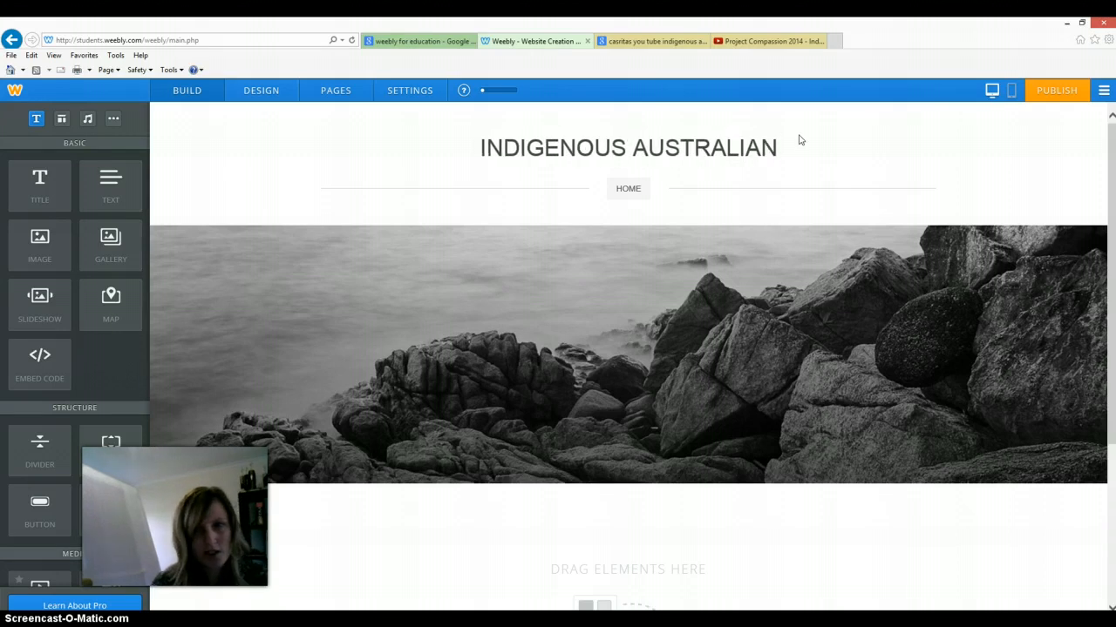
text(S A)
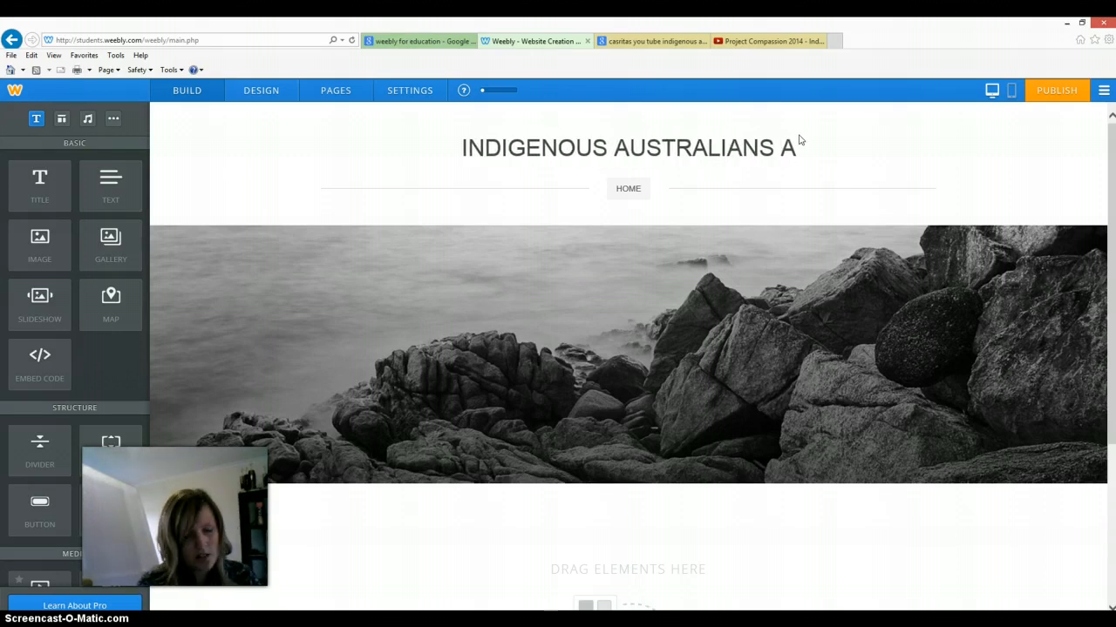
text(ND)
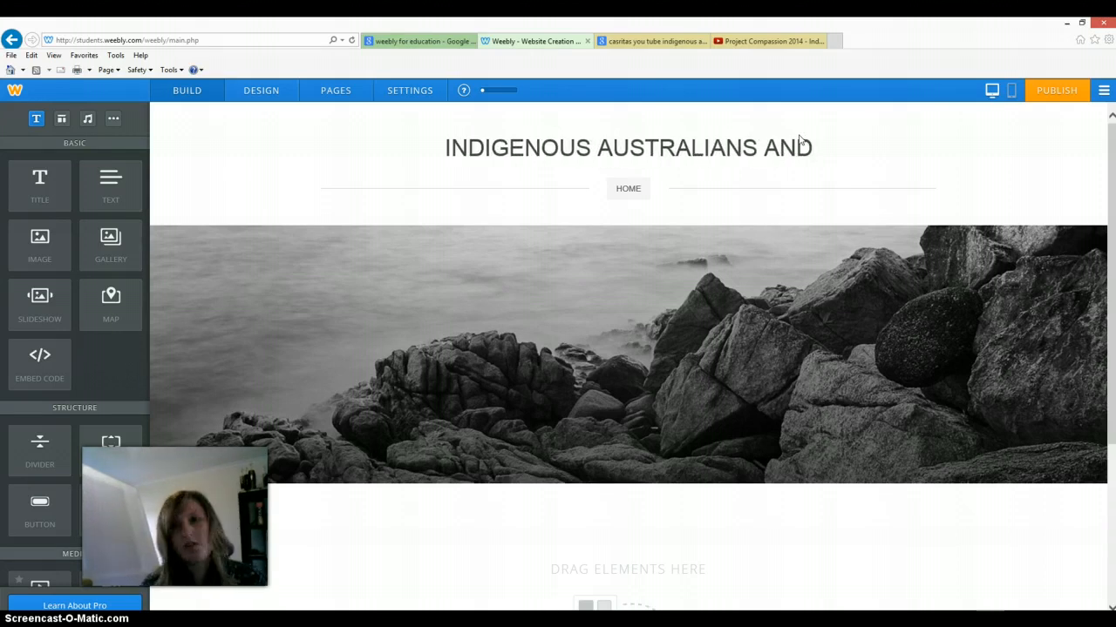
text( CAR)
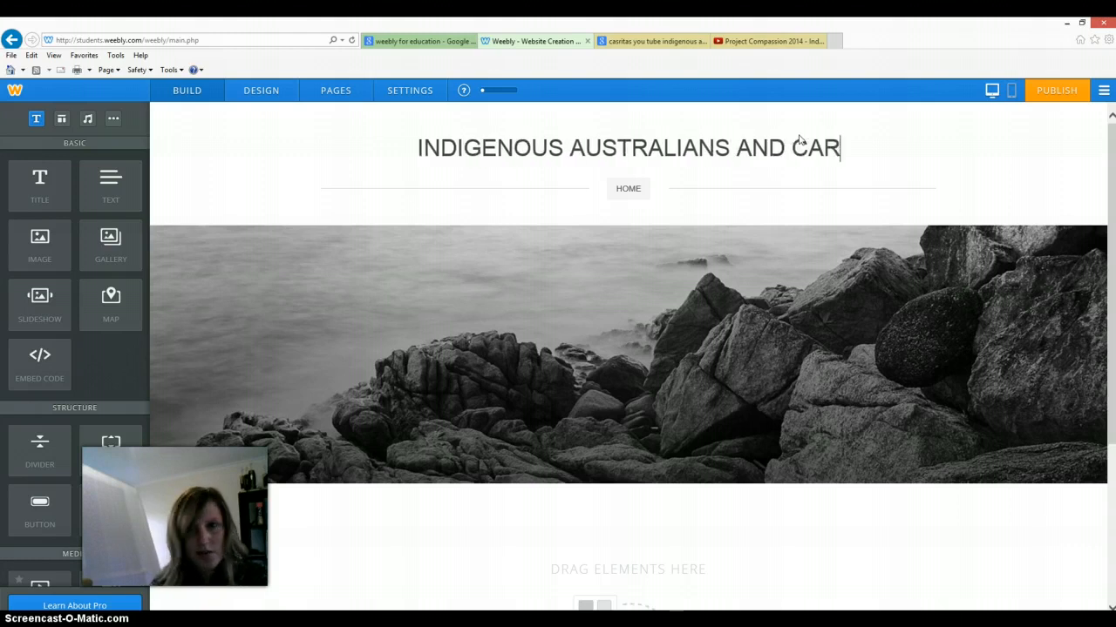
key(BackSpace)
text(R)
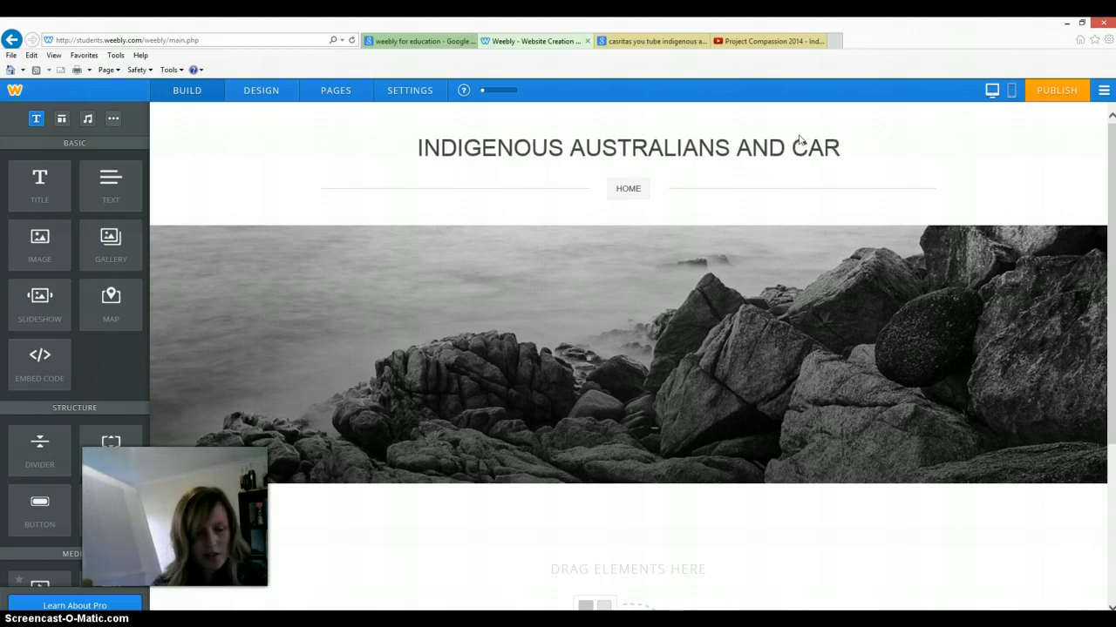
text(ITAS)
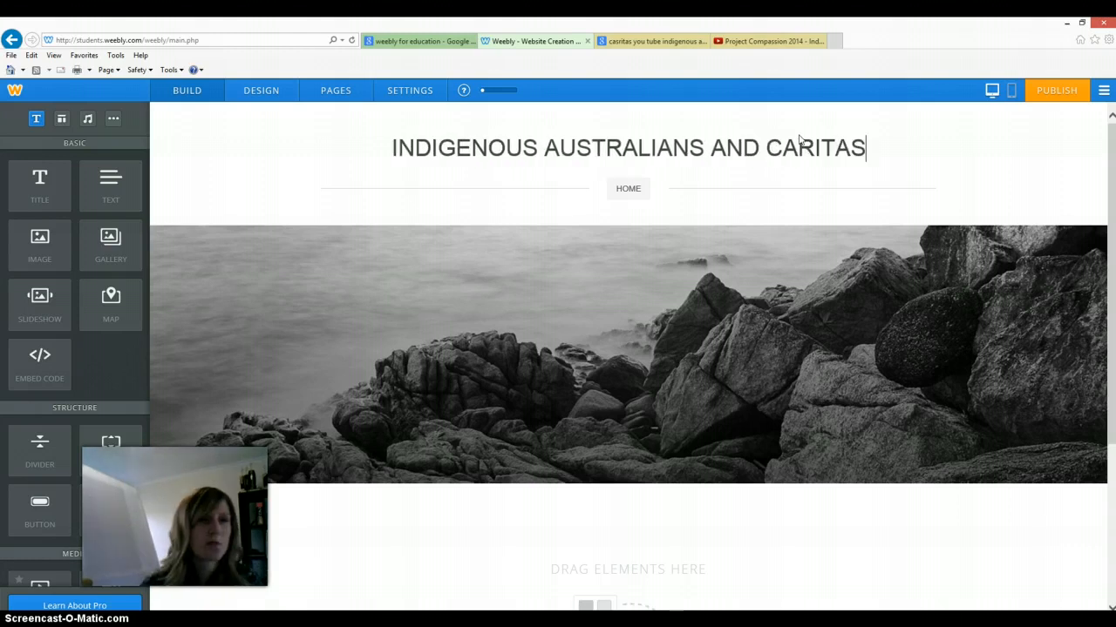
click(311, 325)
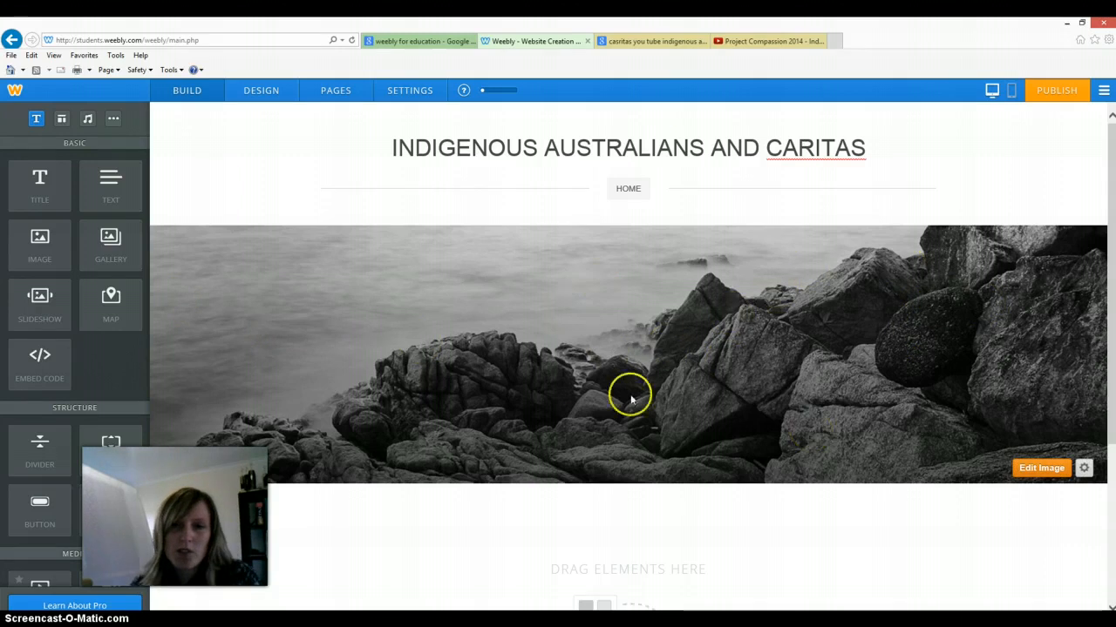
Replace the header image with the ufpa-diabetes-program photo, uploaded from the "info for website" folder on the desktop.
mouse_move(1041, 470)
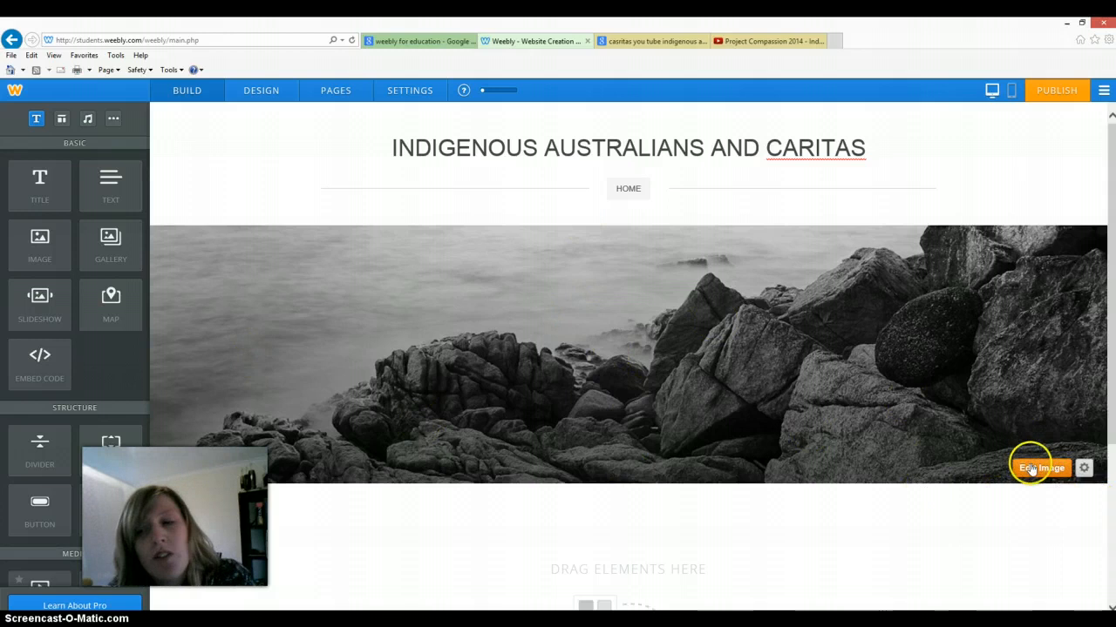
click(1038, 469)
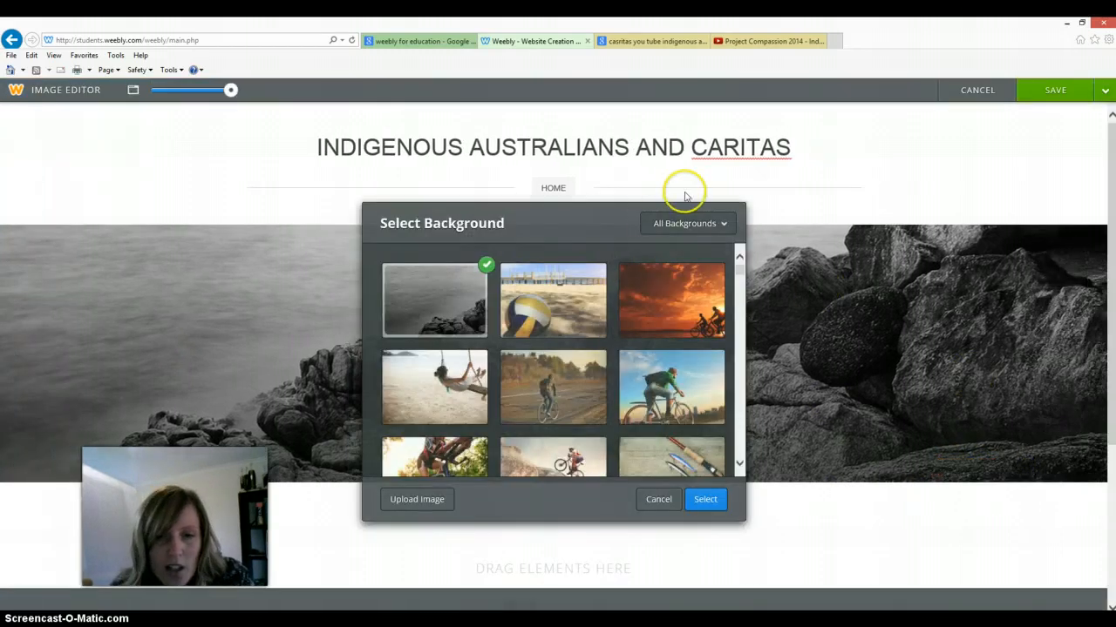
click(417, 500)
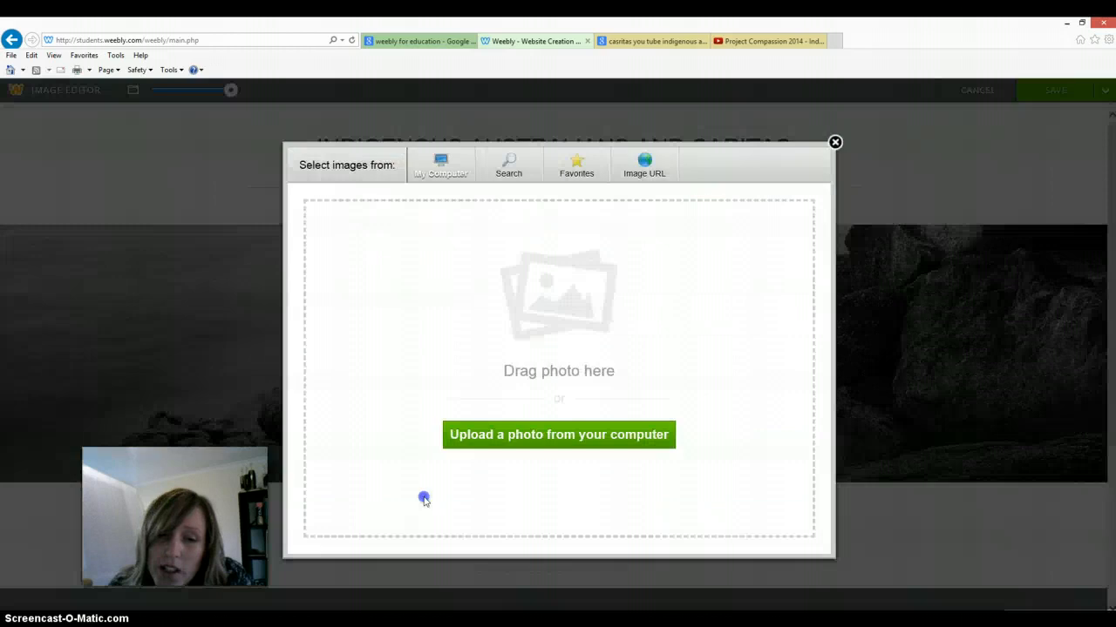
click(439, 163)
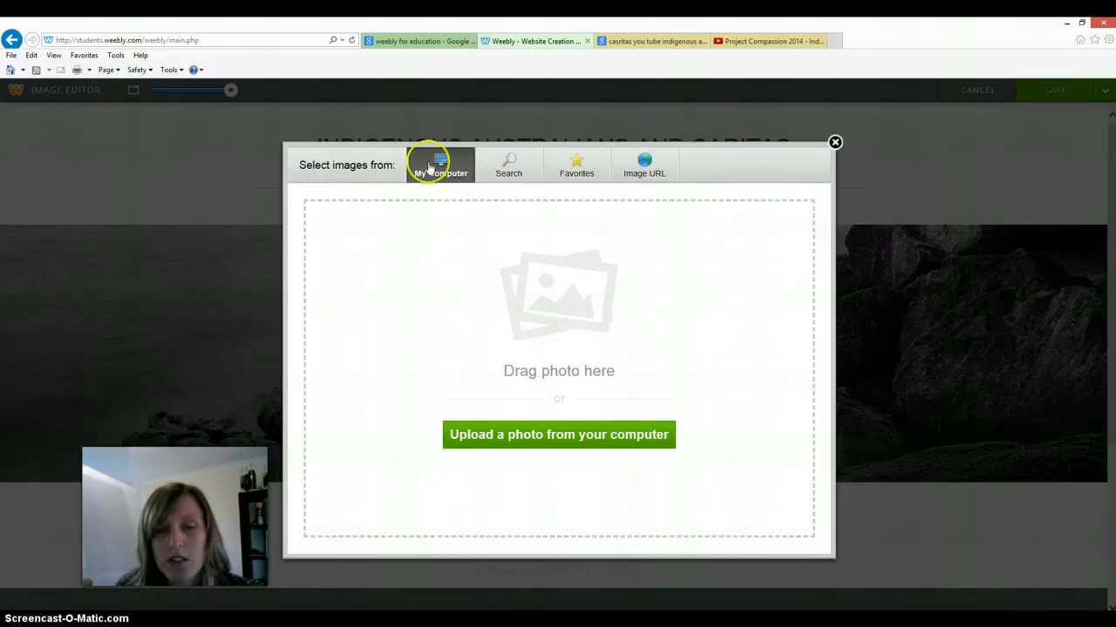
click(624, 442)
click(323, 98)
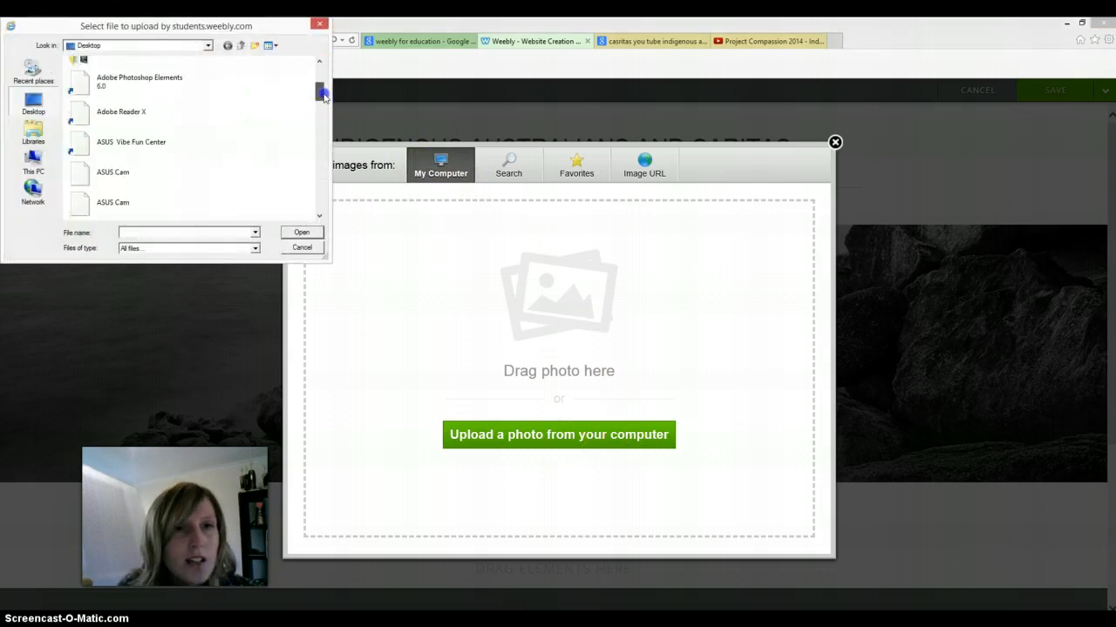
drag(323, 98, 319, 169)
click(122, 110)
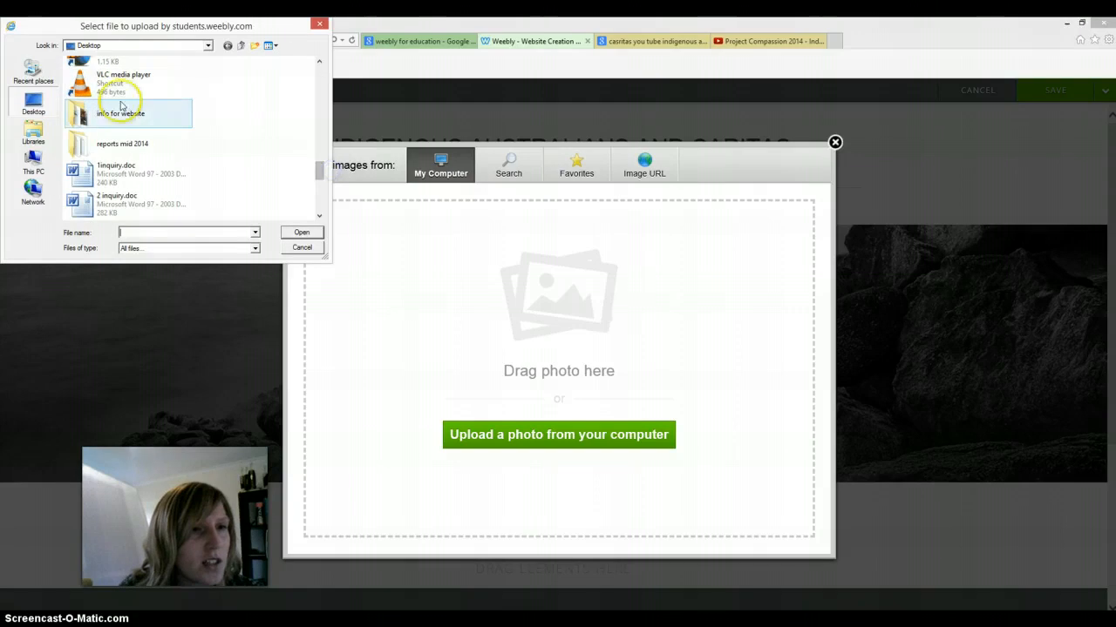
double_click(122, 110)
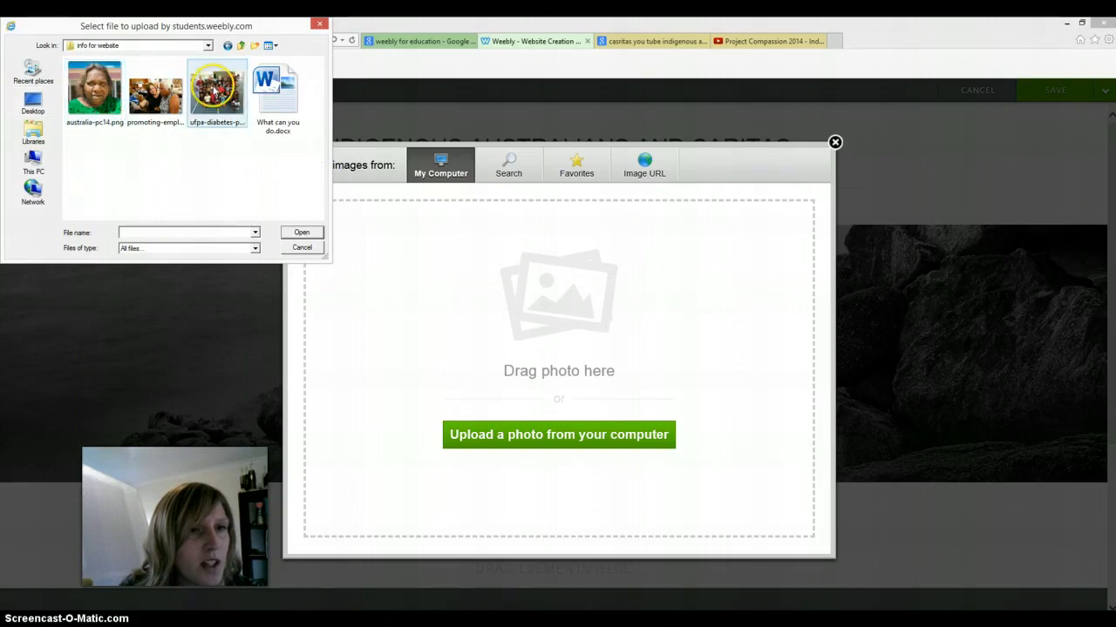
click(215, 91)
click(303, 233)
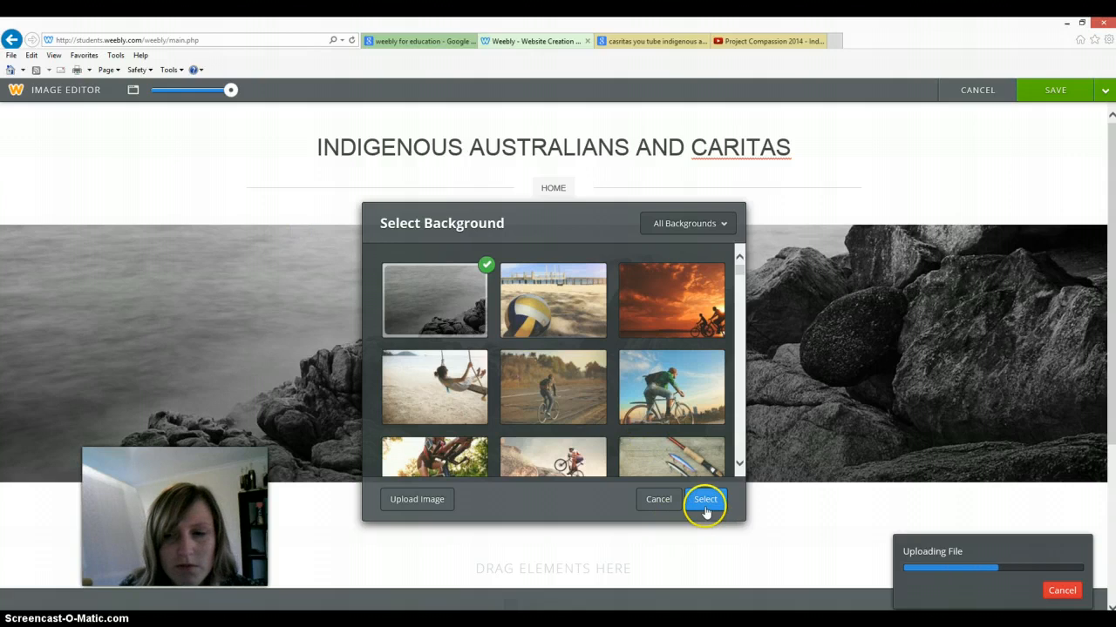
click(706, 510)
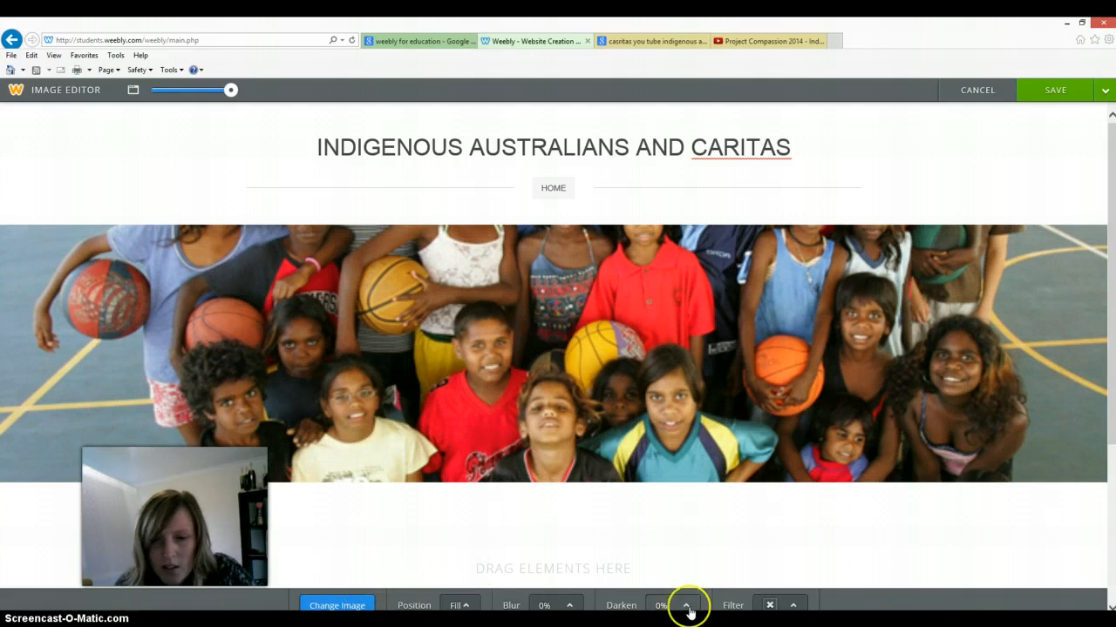
Set the header photo's position to Center.
click(465, 606)
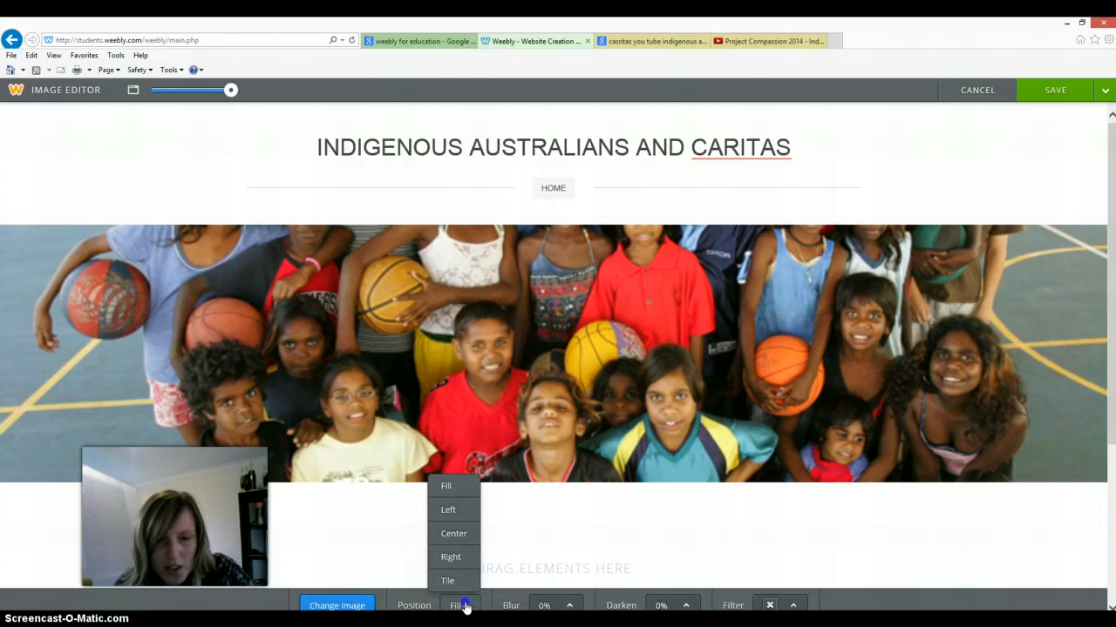
click(450, 532)
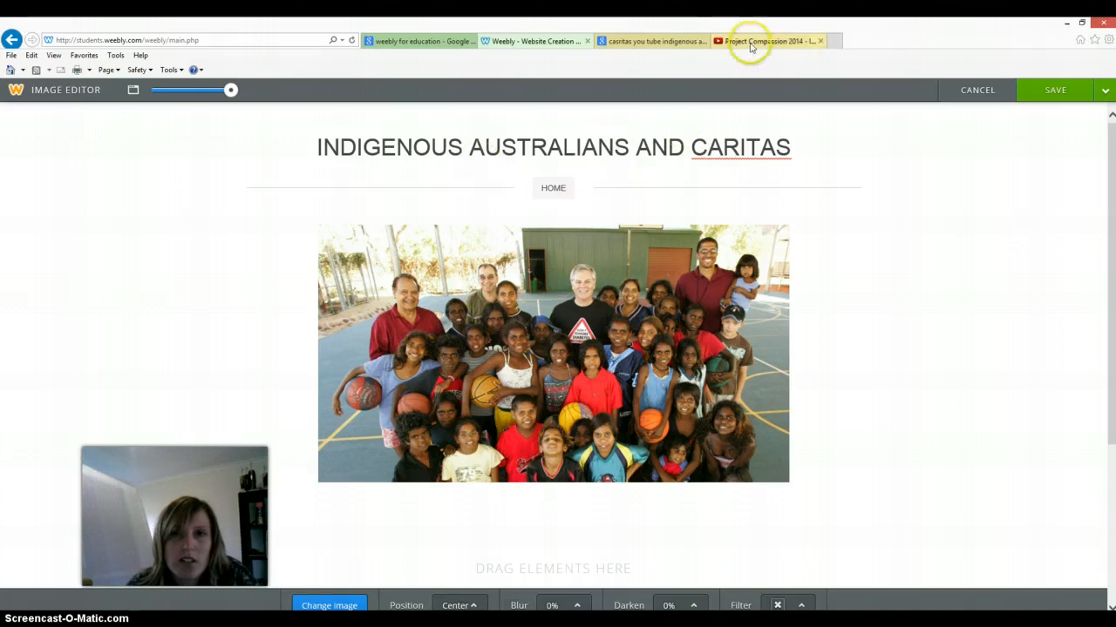
Look at the Caritas search results and the Project Compassion 2014 YouTube video, and return to the Weebly image editor.
click(669, 41)
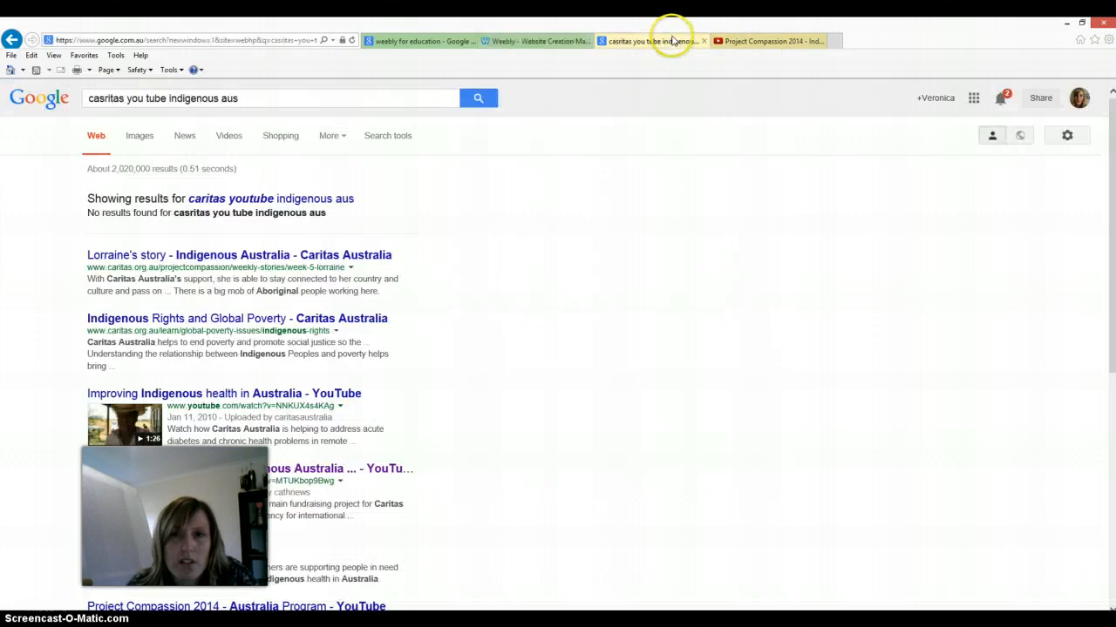
click(762, 48)
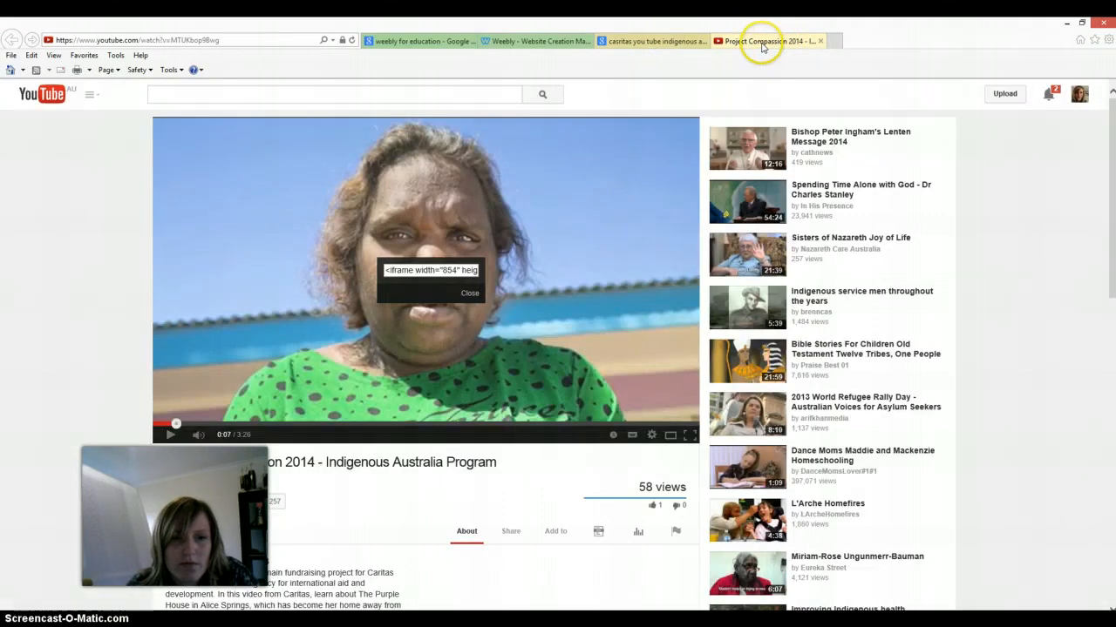
click(533, 45)
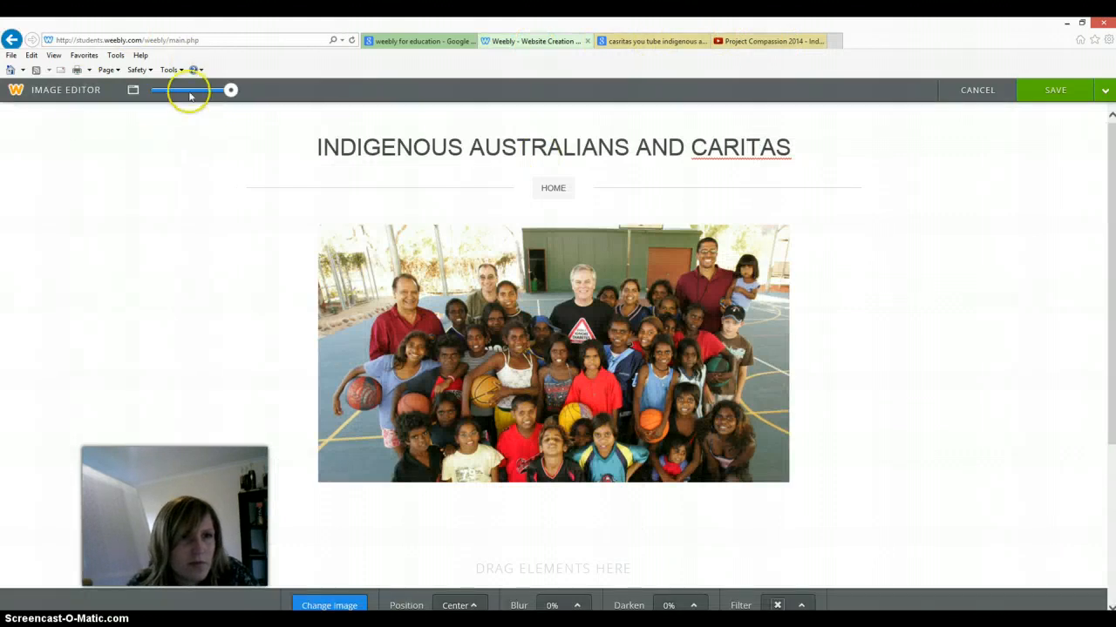
Lower the image editor's slider slightly and save the header photo to only this page.
mouse_move(209, 97)
mouse_down()
mouse_move(200, 97)
mouse_move(226, 95)
mouse_up()
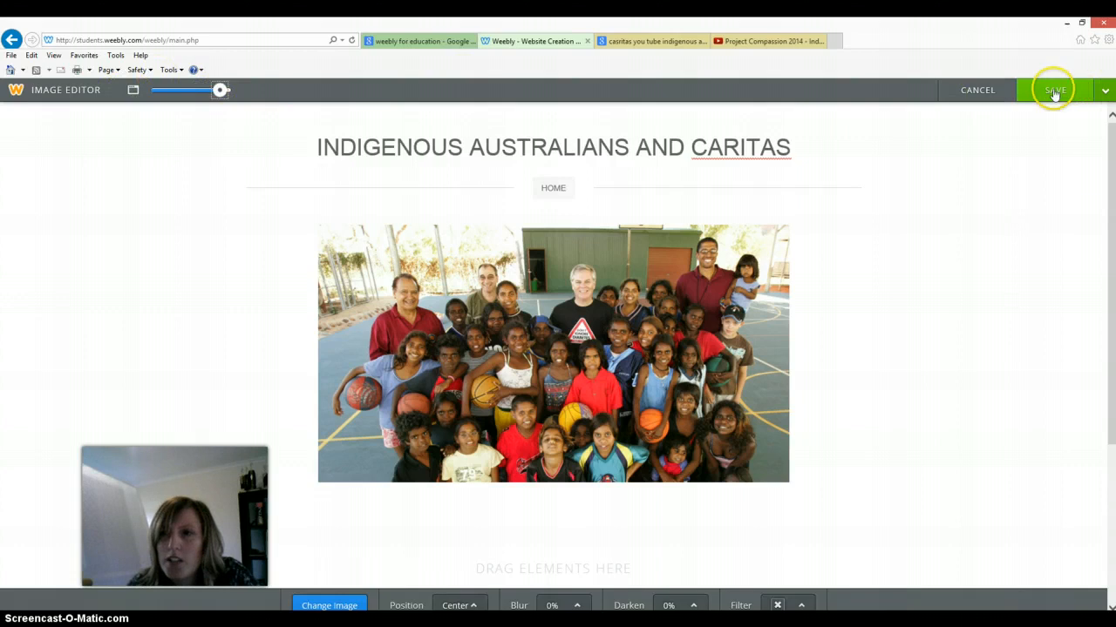
click(1104, 90)
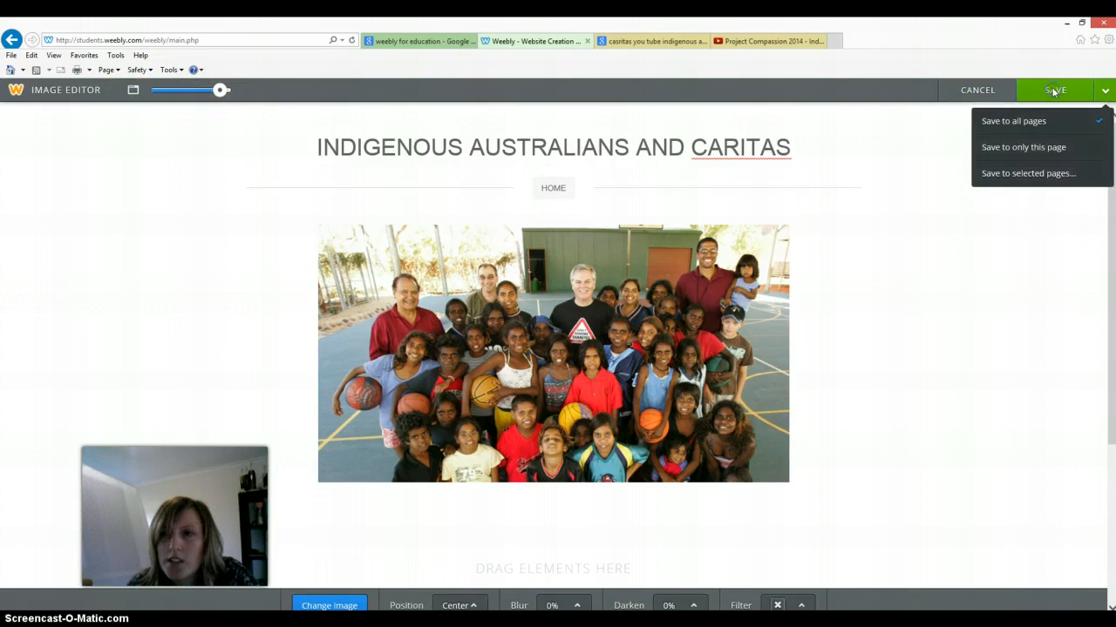
click(1020, 150)
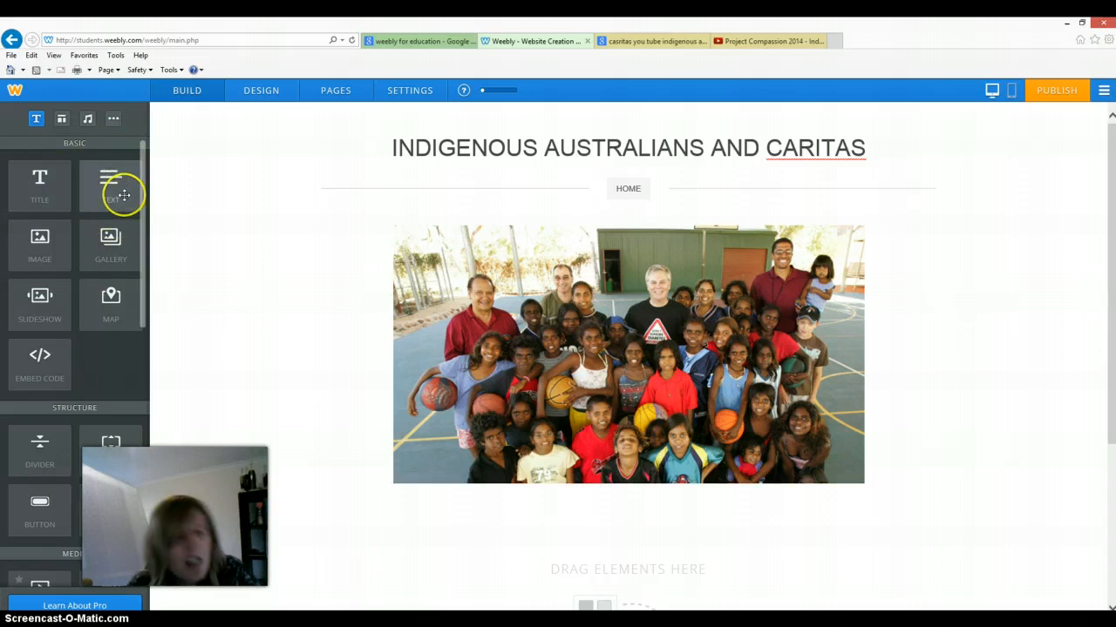
Add a text element below the header photo and start editing it.
scroll(115, 185, down, 1)
scroll(115, 183, up, 1)
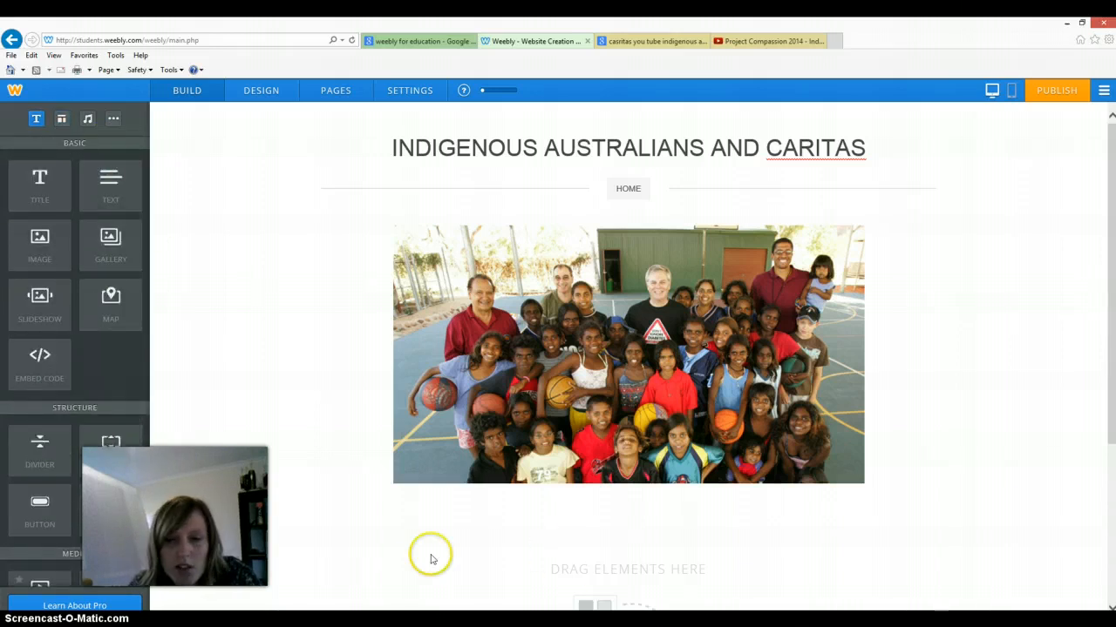
scroll(558, 532, down, 3)
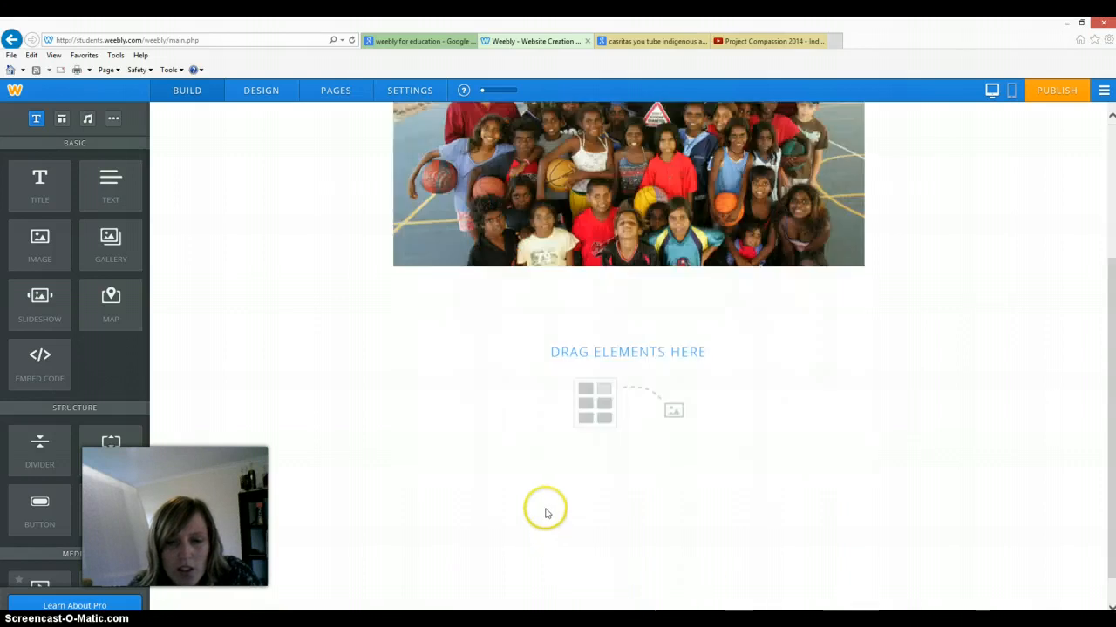
drag(111, 185, 626, 349)
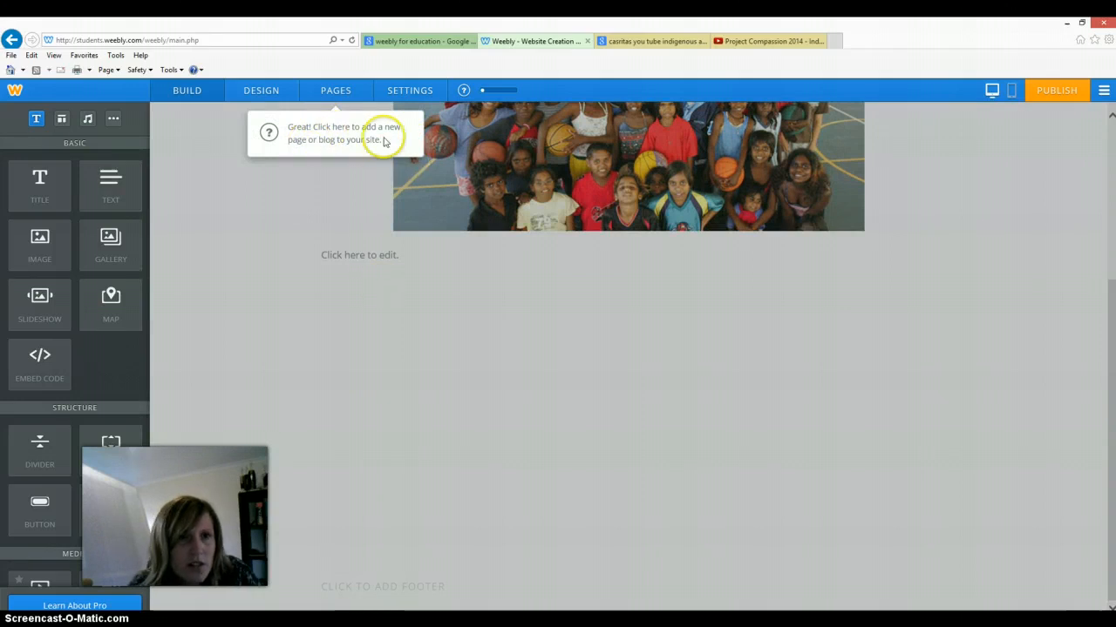
click(351, 255)
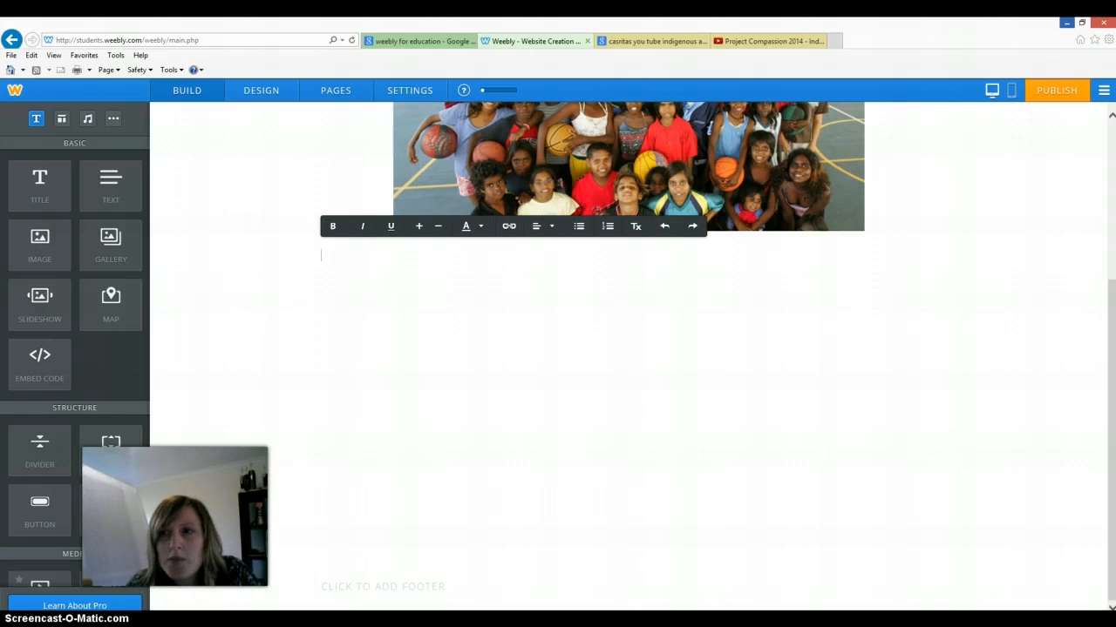
Open "What can you do.docx" from the desktop's "info for website" folder and copy the paragraph under "Who is Caritas?".
click(1066, 23)
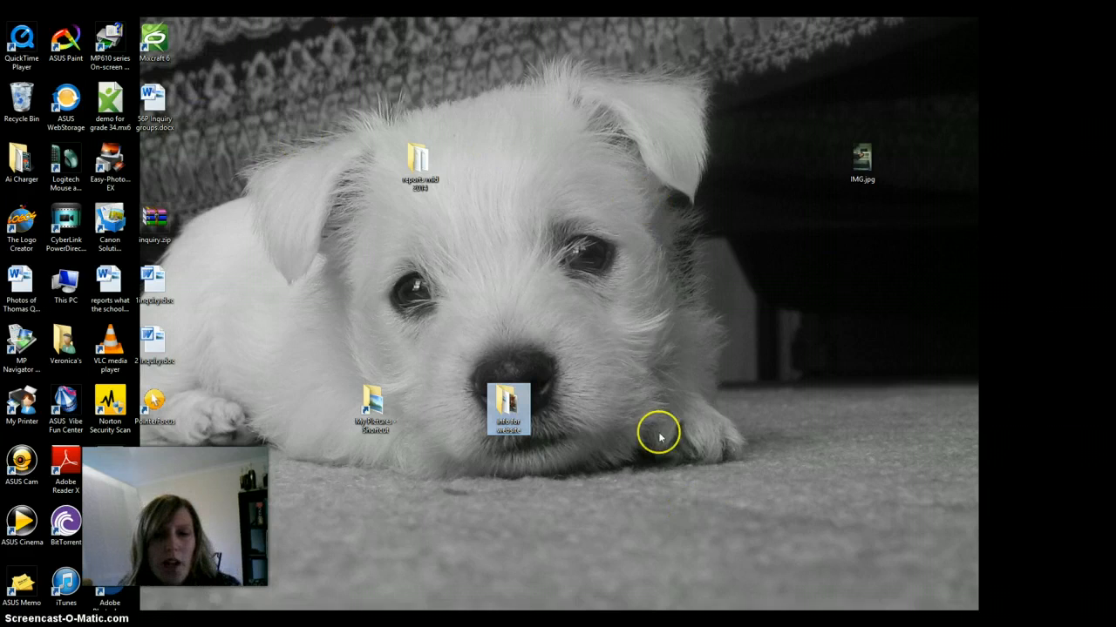
double_click(504, 402)
double_click(688, 149)
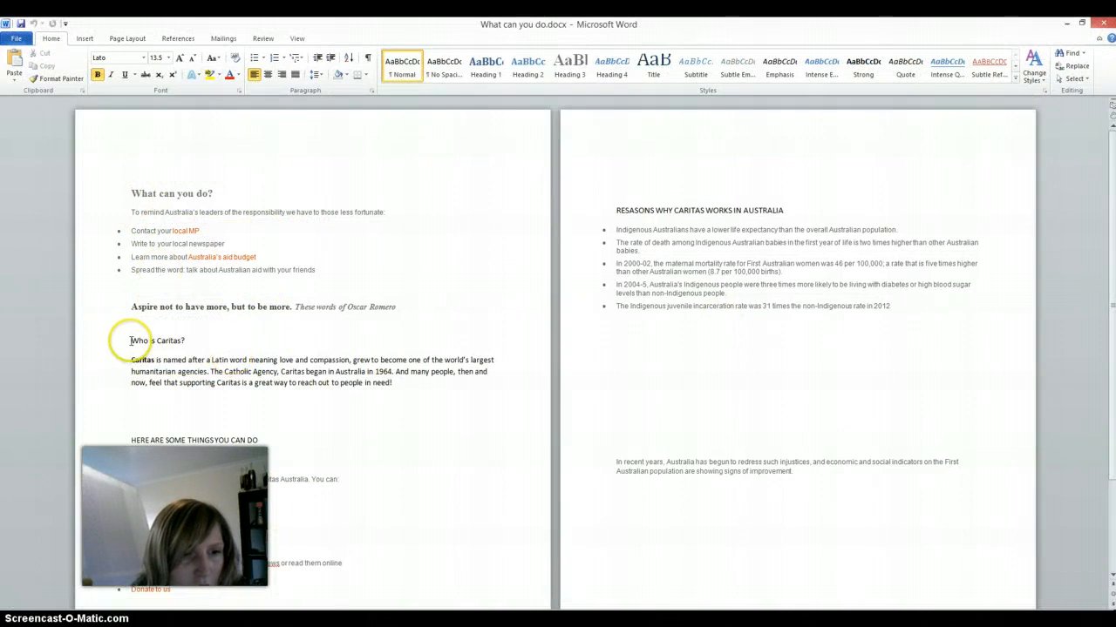
drag(392, 384, 113, 359)
key(ctrl+c)
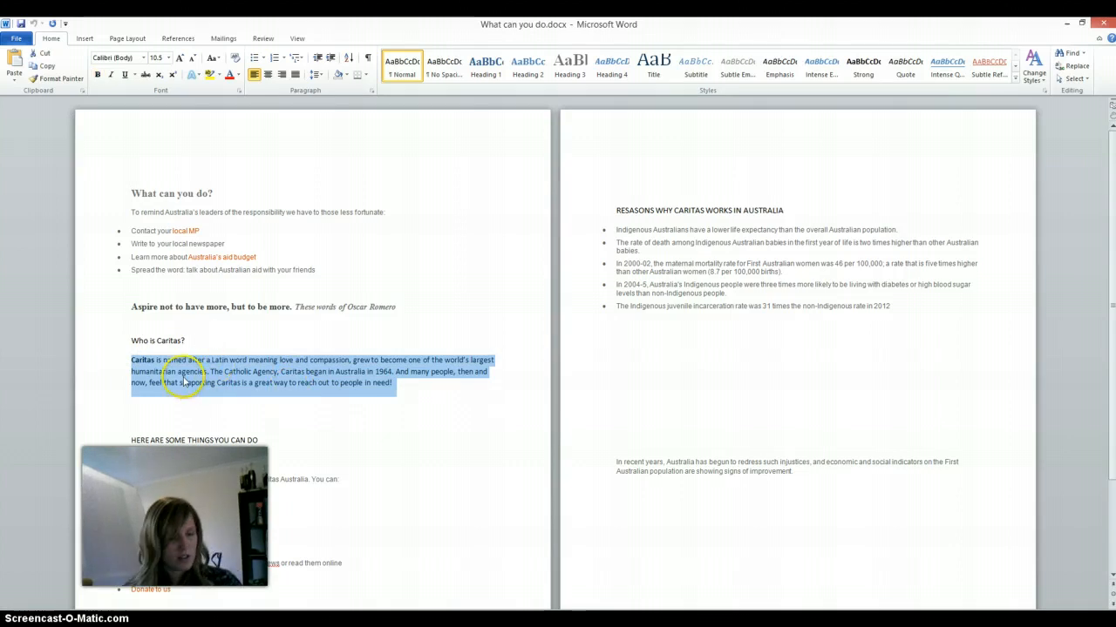
Return to the Weebly page and paste the copied Caritas paragraph into the text element.
click(1066, 23)
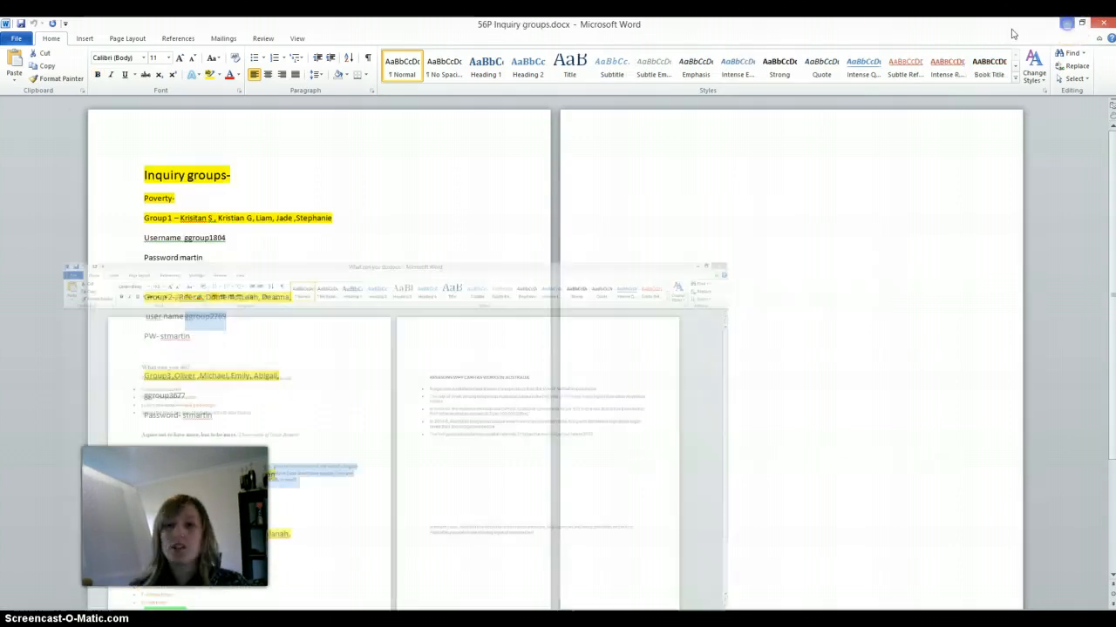
click(1066, 24)
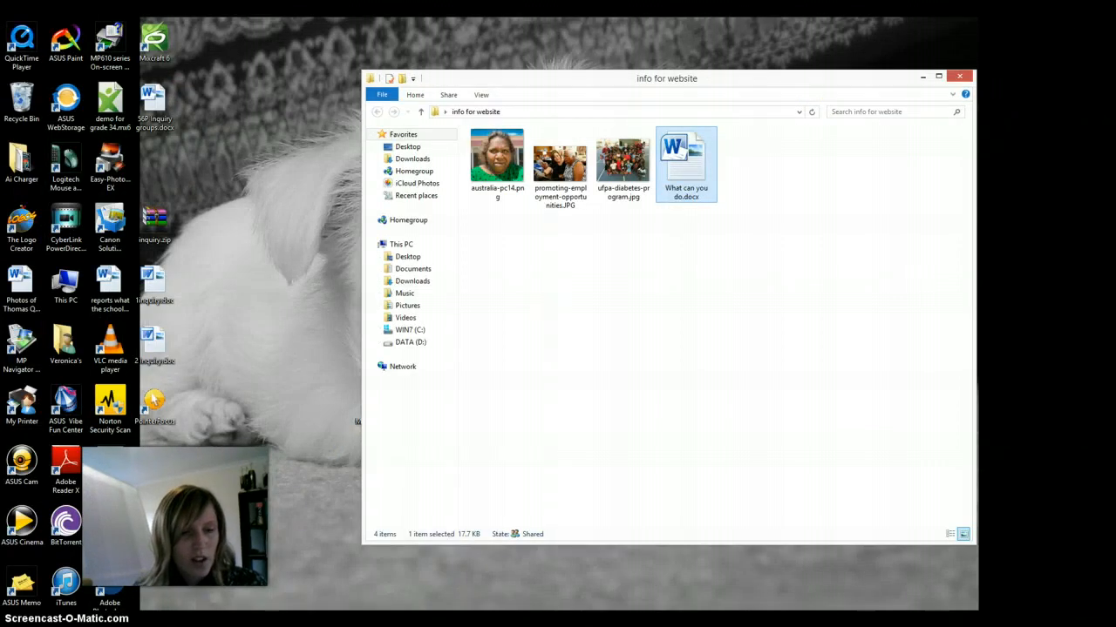
mouse_move(401, 614)
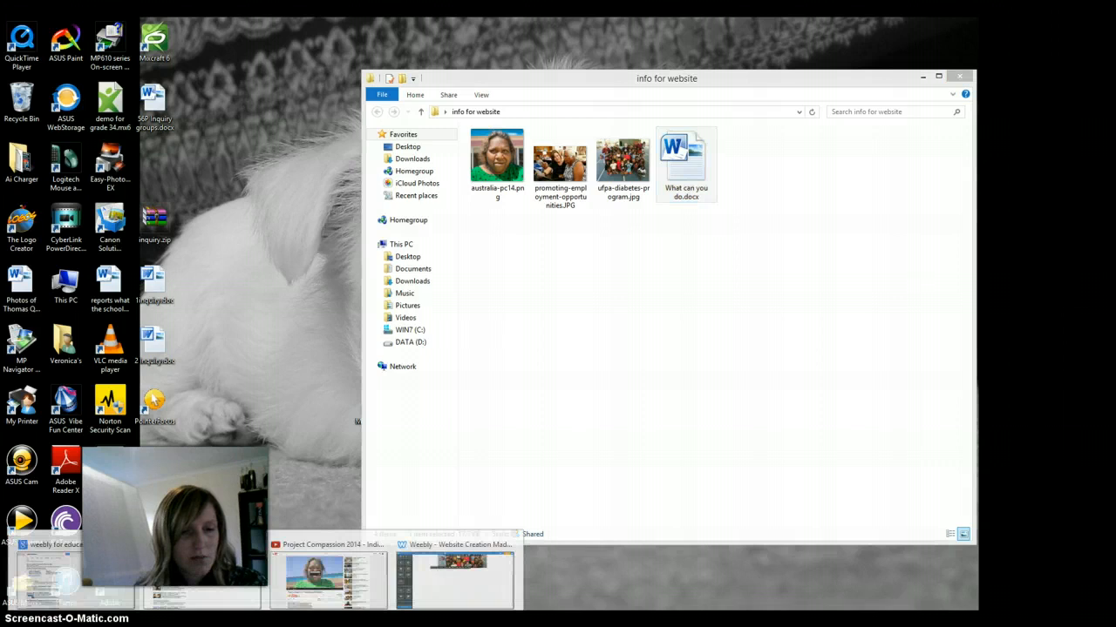
click(444, 576)
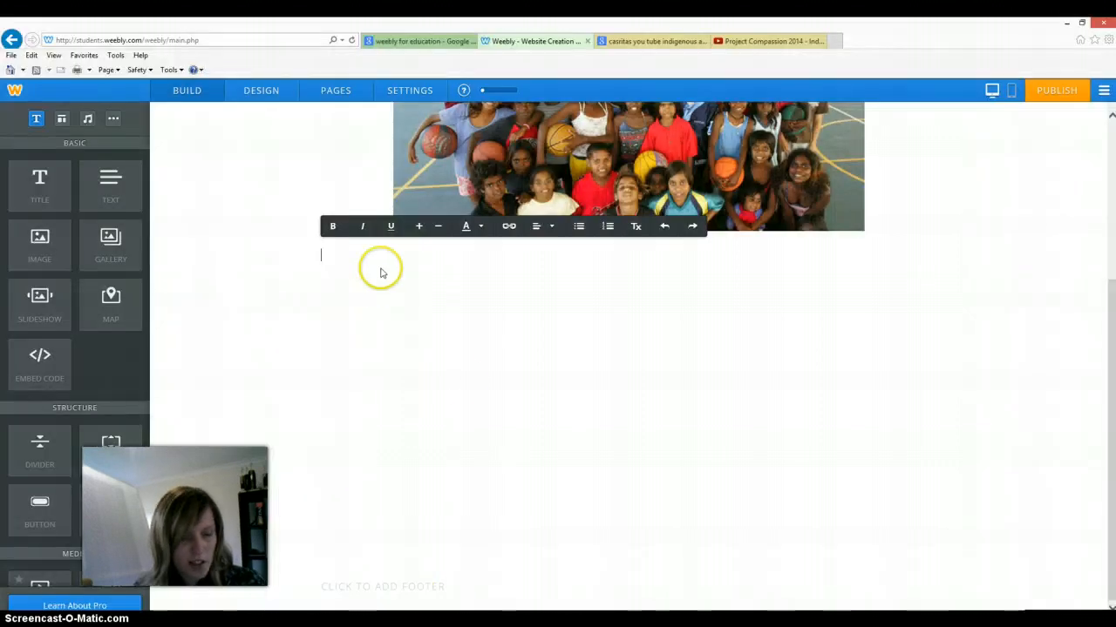
key(ctrl+v)
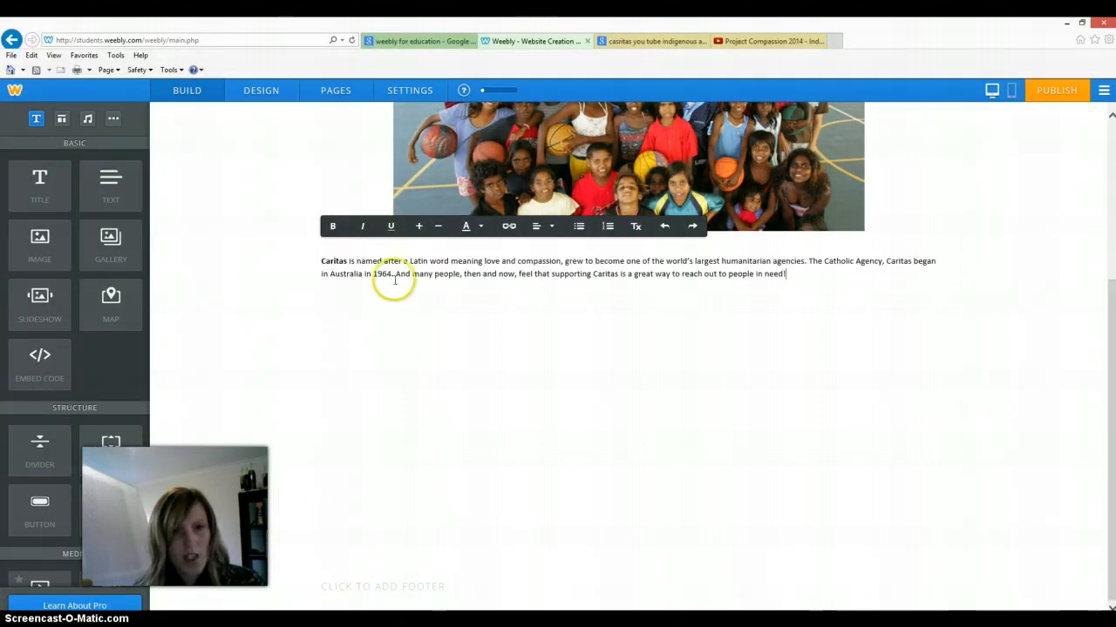
Change the text colour of the whole pasted Caritas paragraph, enlarge it slightly and remove the bold from its first word.
drag(786, 275, 313, 250)
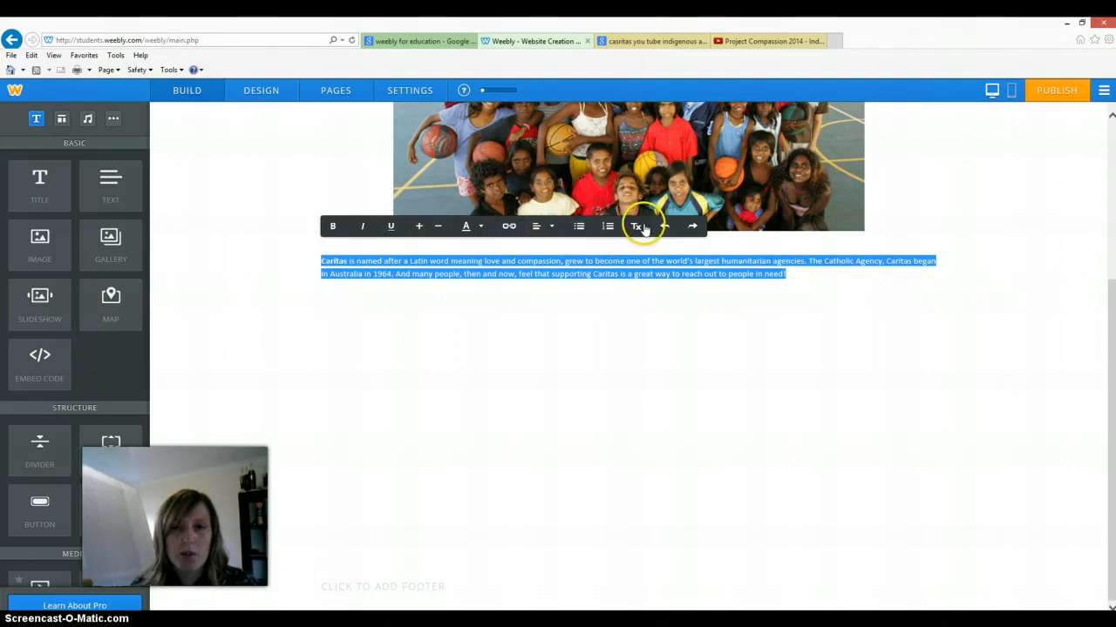
click(482, 228)
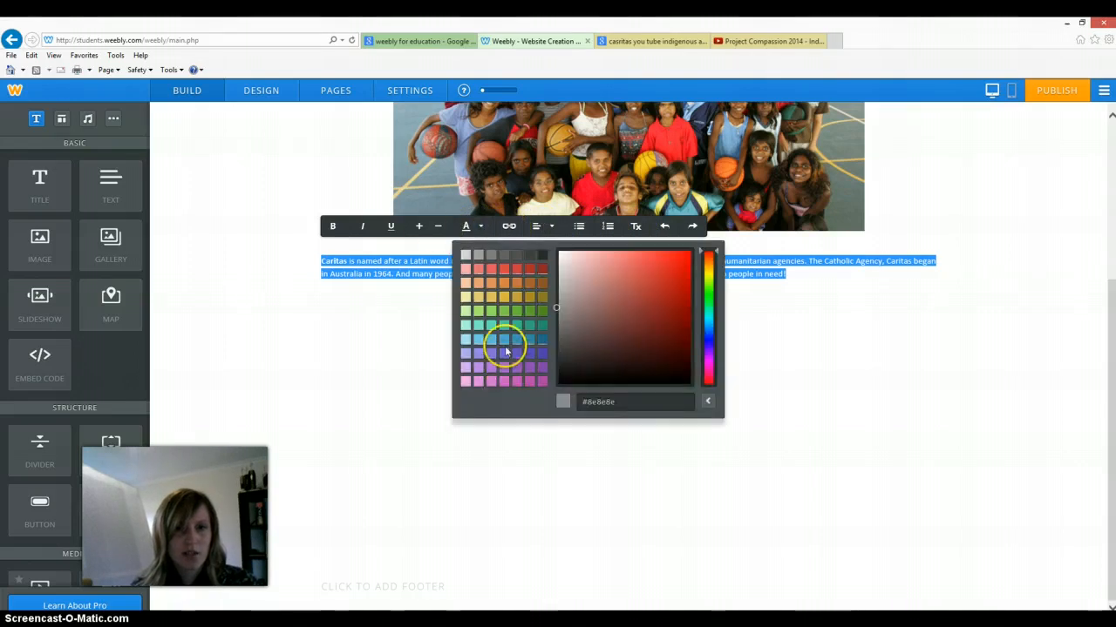
click(505, 319)
click(442, 265)
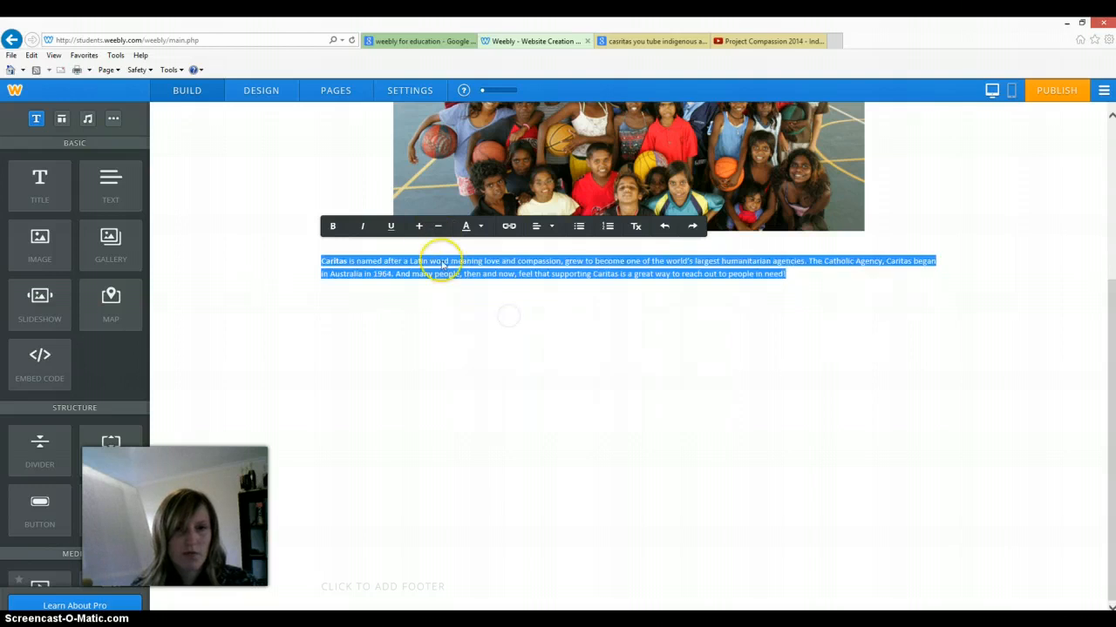
click(332, 226)
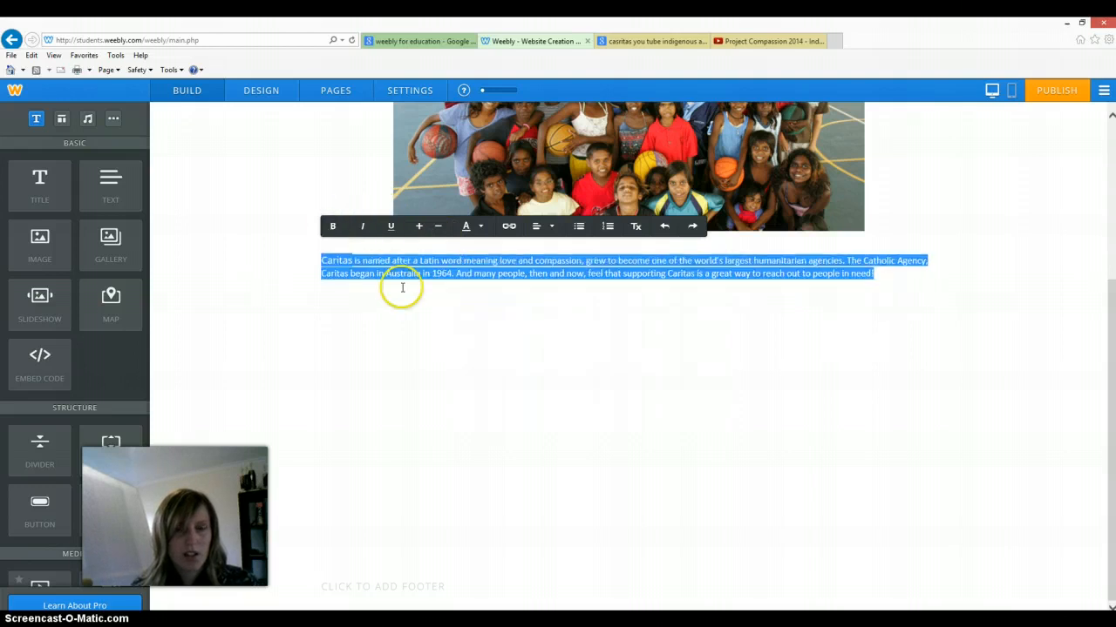
Check the site's general settings and design options, and look over the home page from its title to the Caritas paragraph.
mouse_move(446, 160)
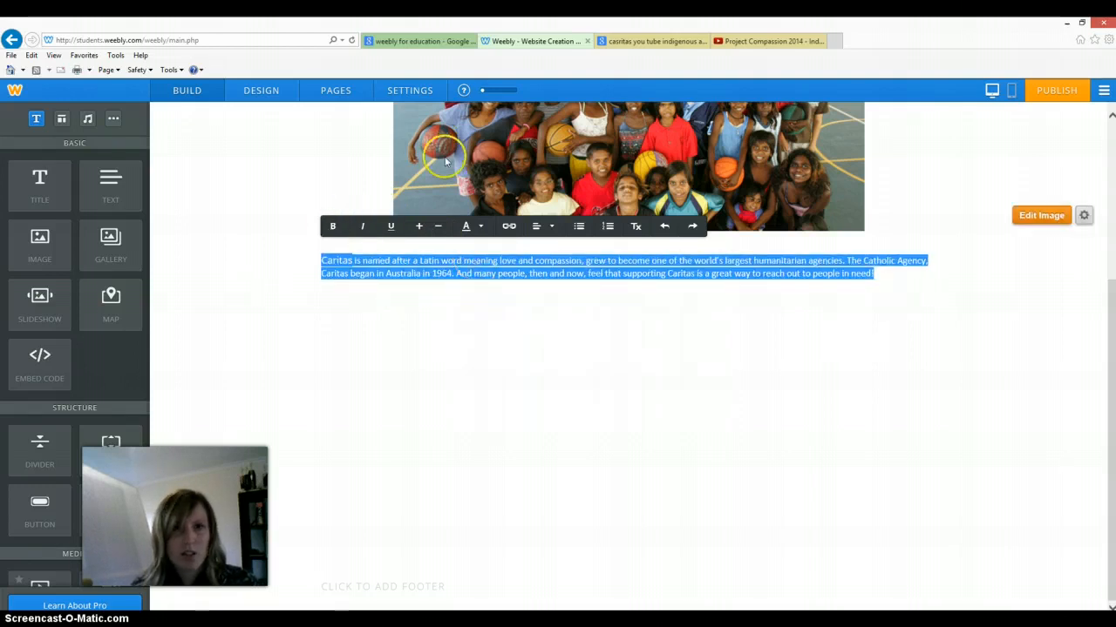
click(414, 90)
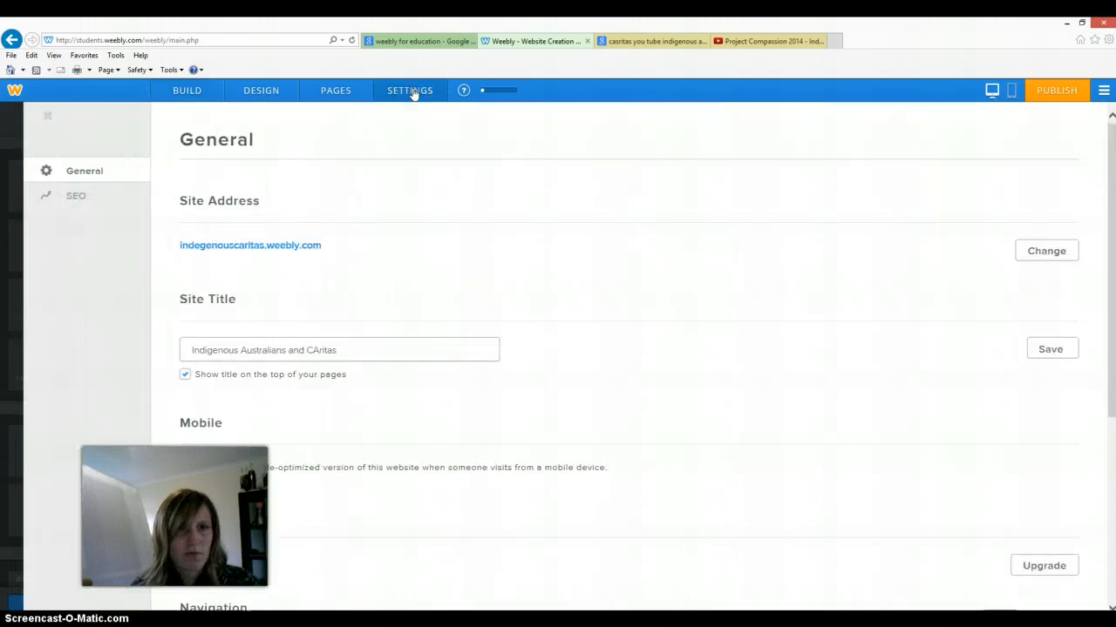
click(13, 40)
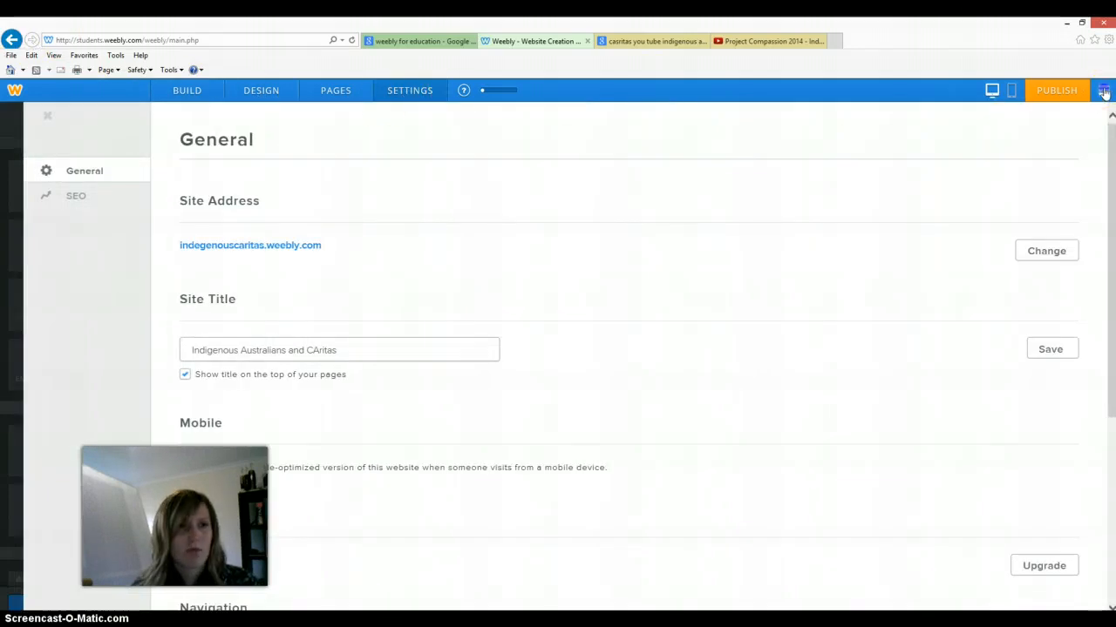
click(510, 33)
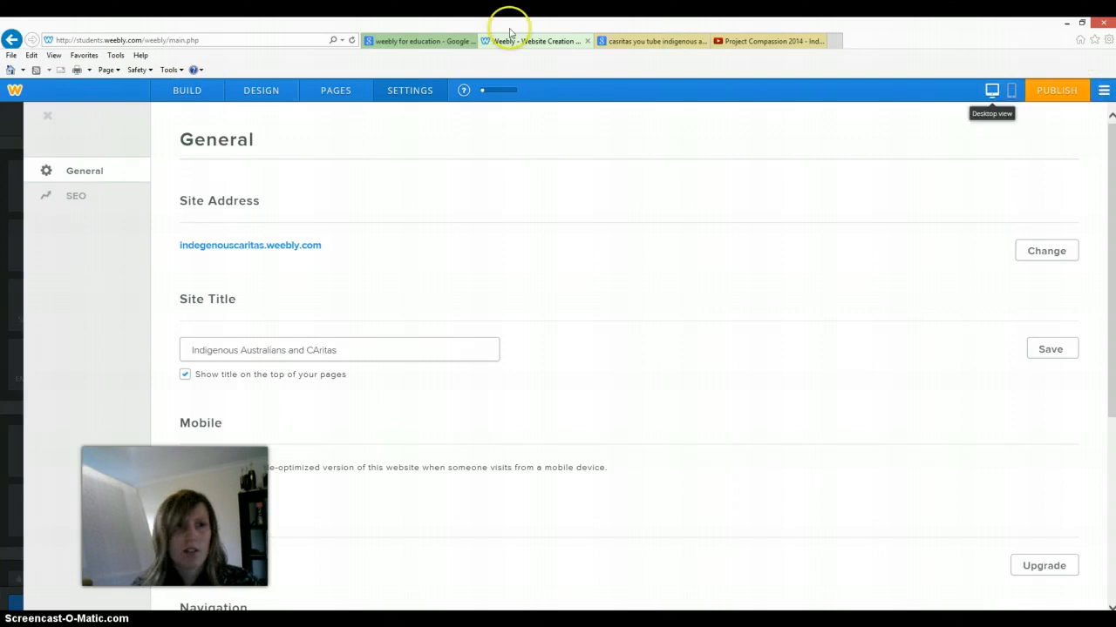
click(261, 89)
click(193, 89)
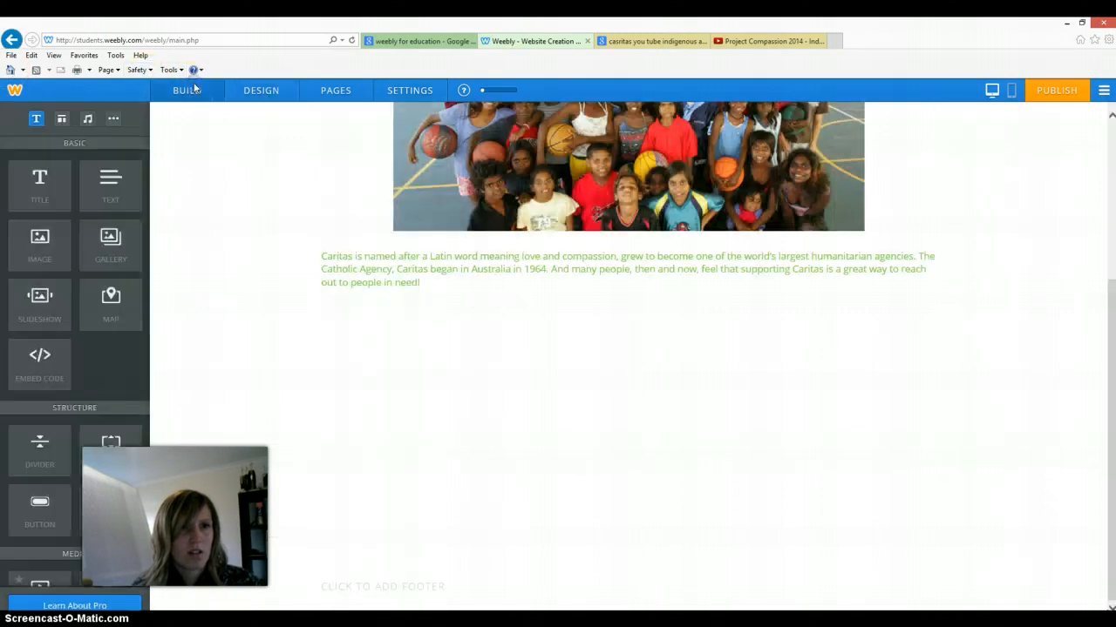
click(296, 93)
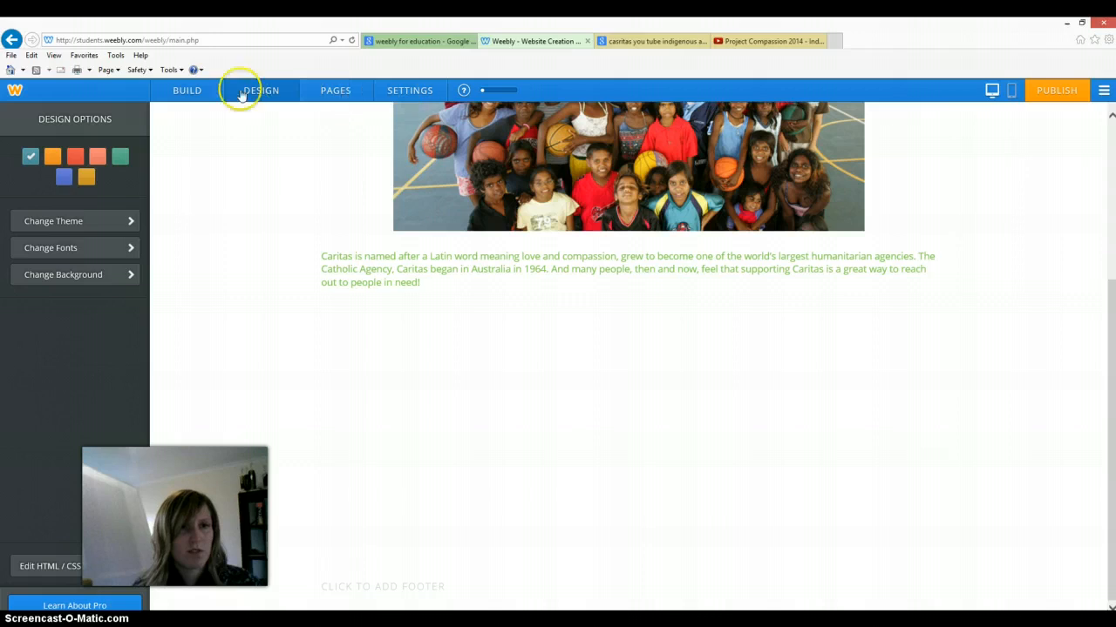
click(180, 95)
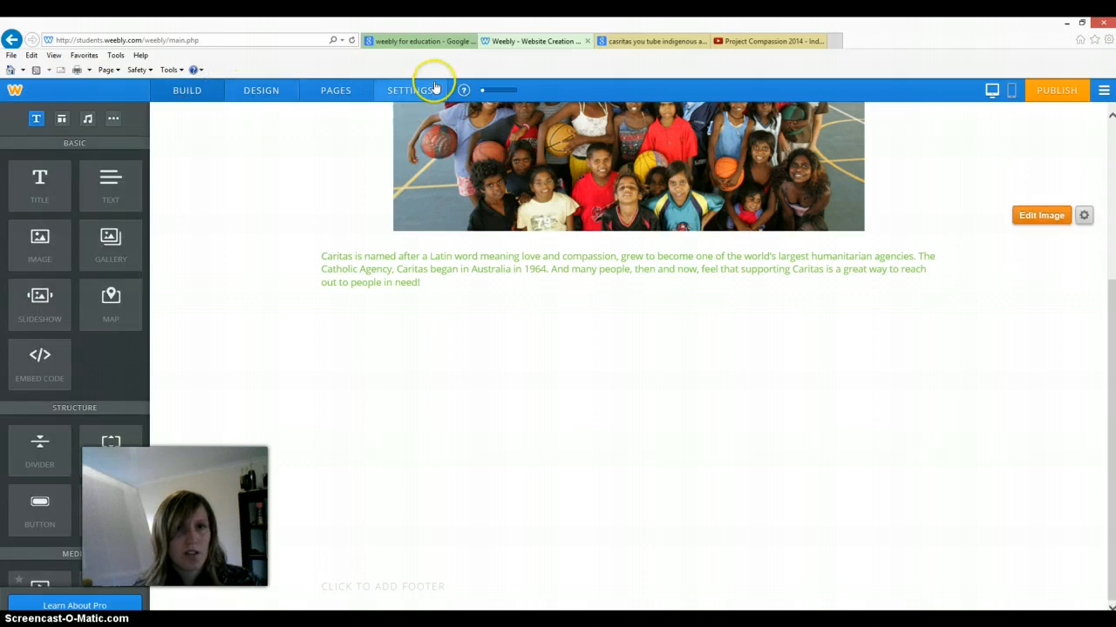
scroll(536, 440, up, 3)
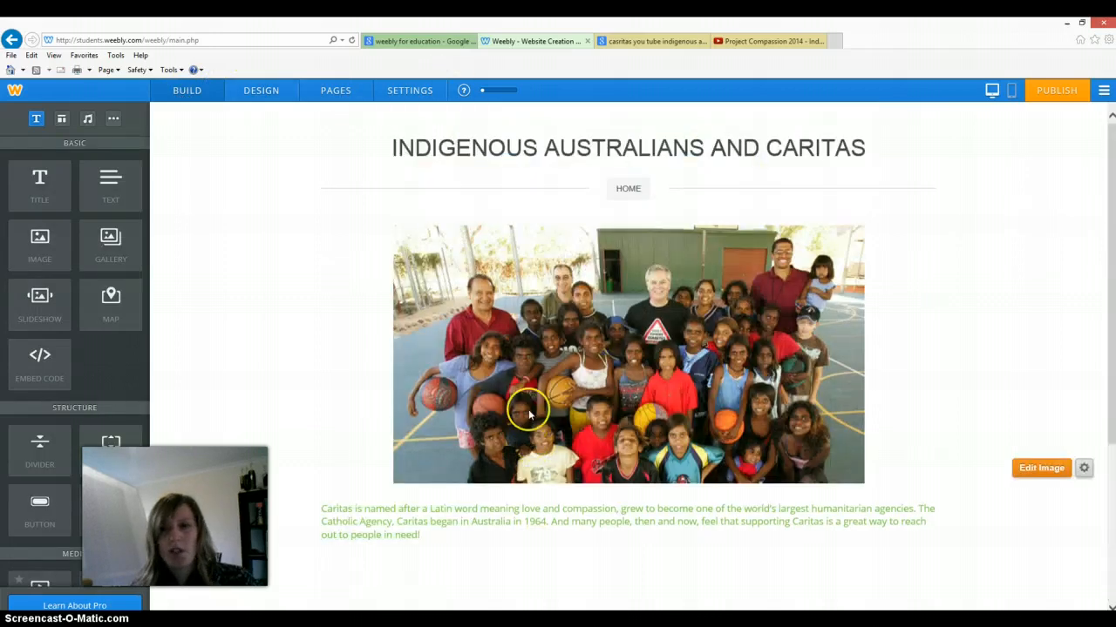
scroll(527, 413, down, 1)
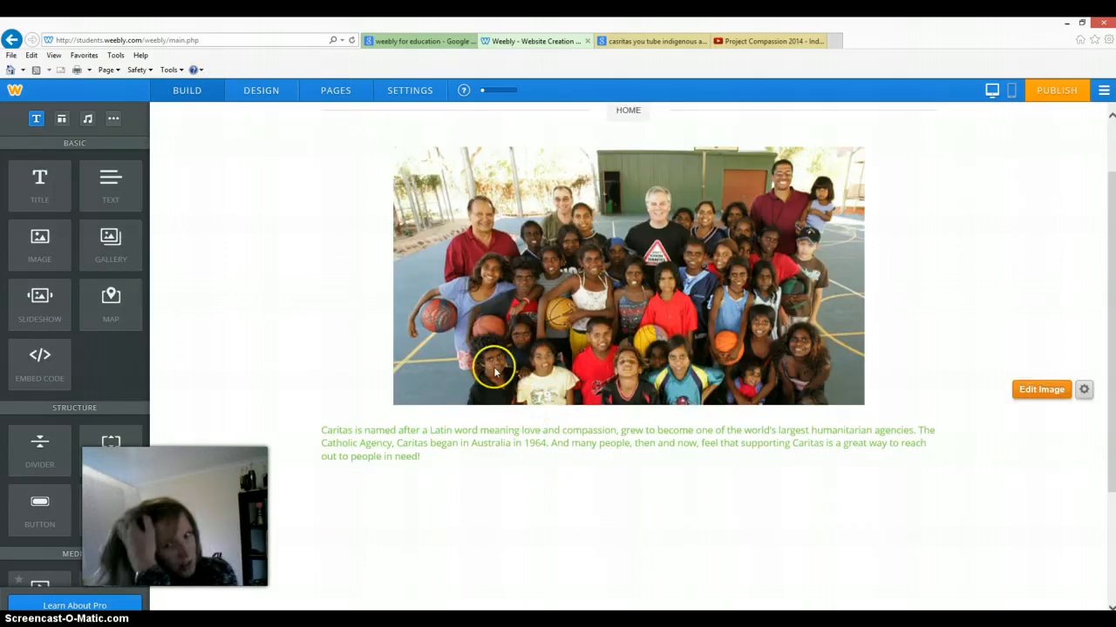
scroll(409, 349, up, 1)
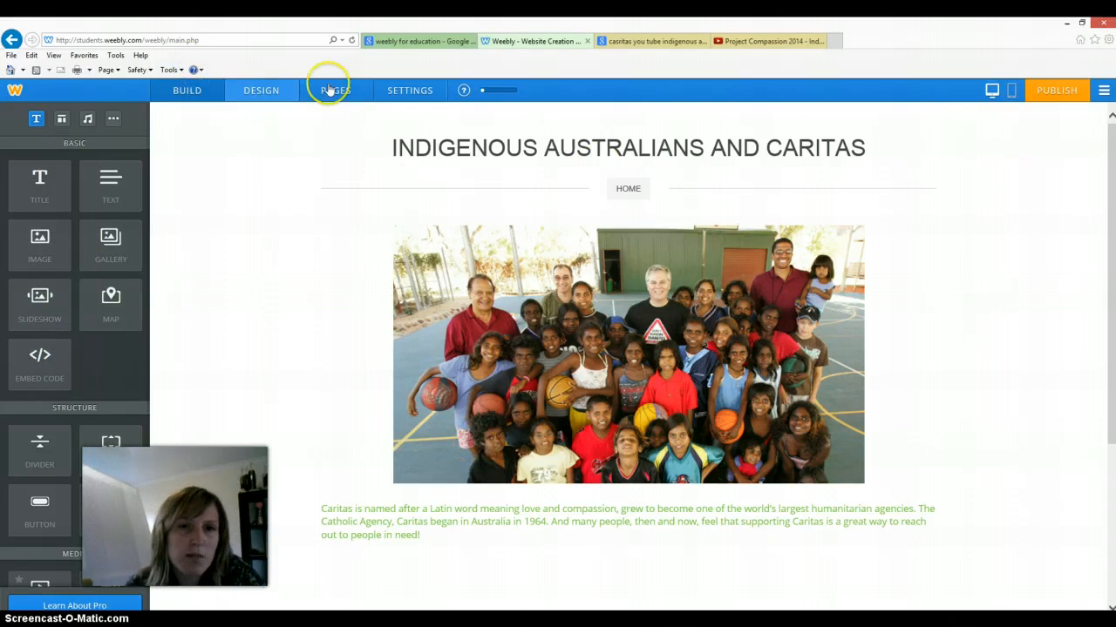
Browse the gallery of available website themes to compare their layouts and colours.
click(278, 92)
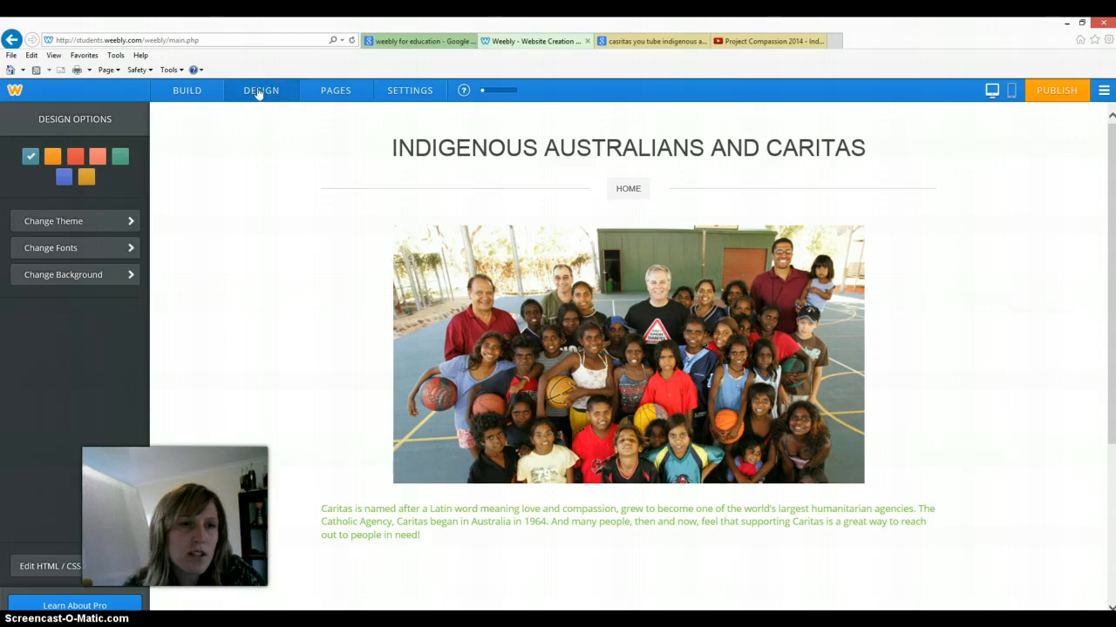
click(81, 223)
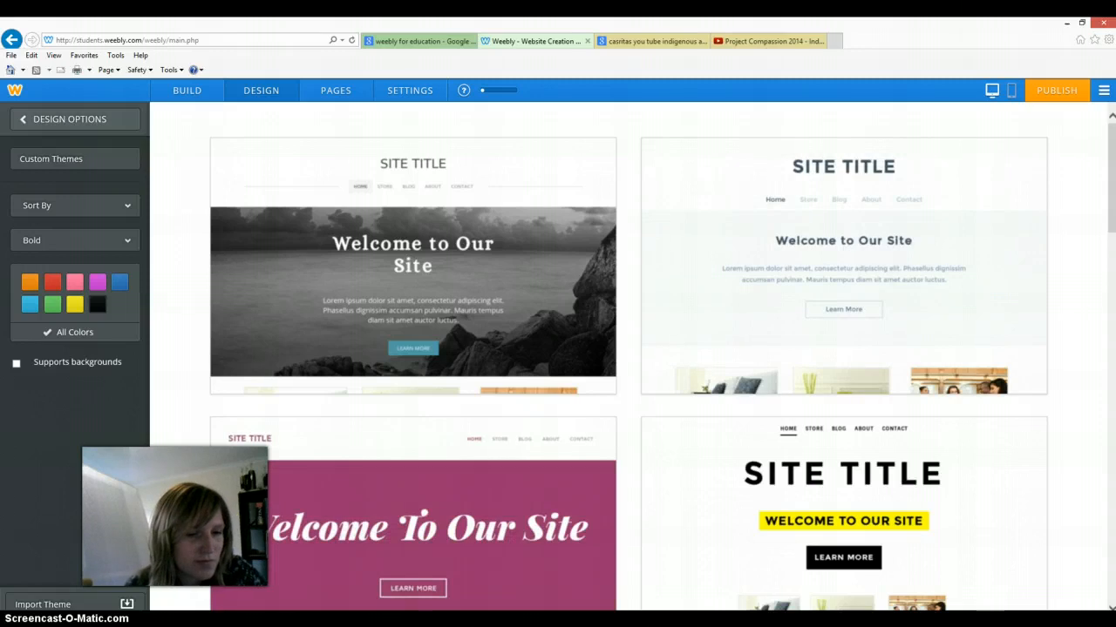
key(super)
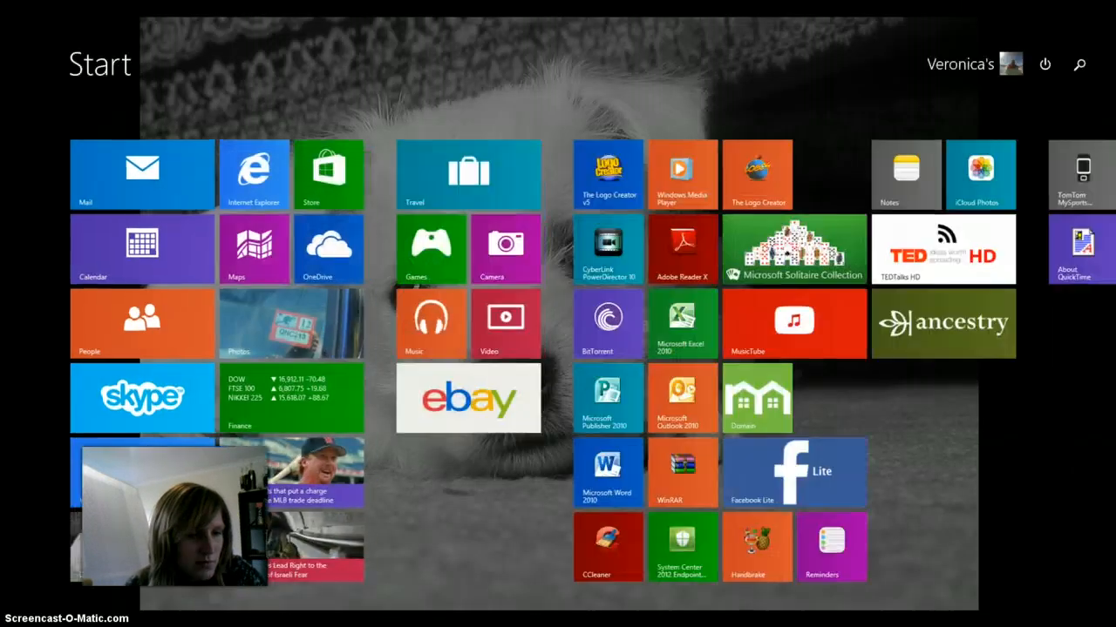
key(super)
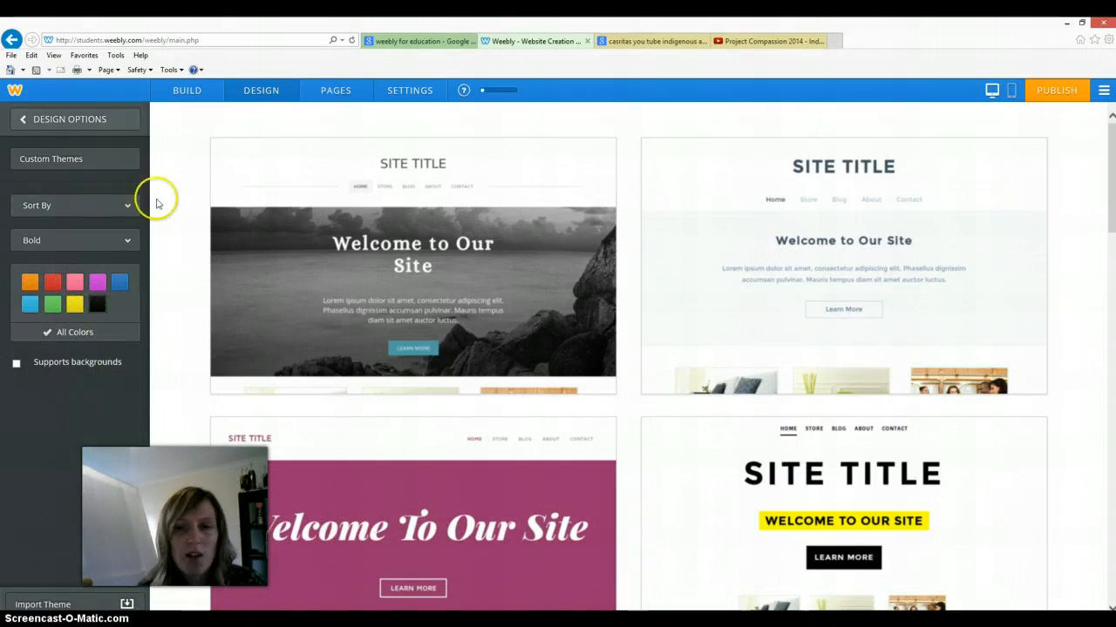
scroll(288, 497, down, 5)
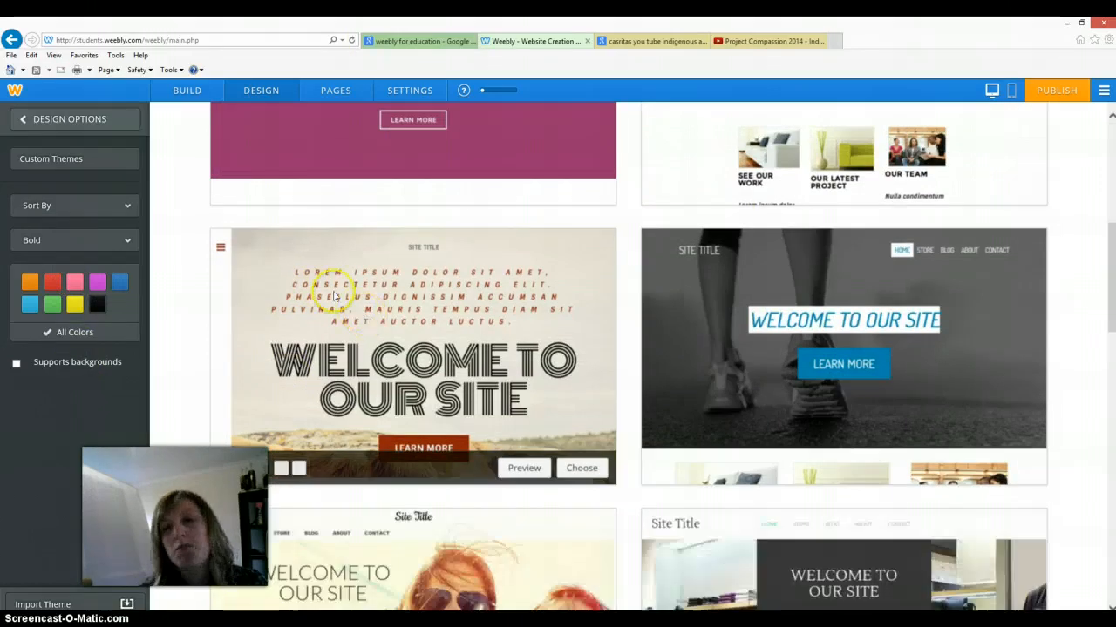
scroll(331, 291, up, 4)
scroll(292, 271, down, 2)
scroll(292, 271, down, 6)
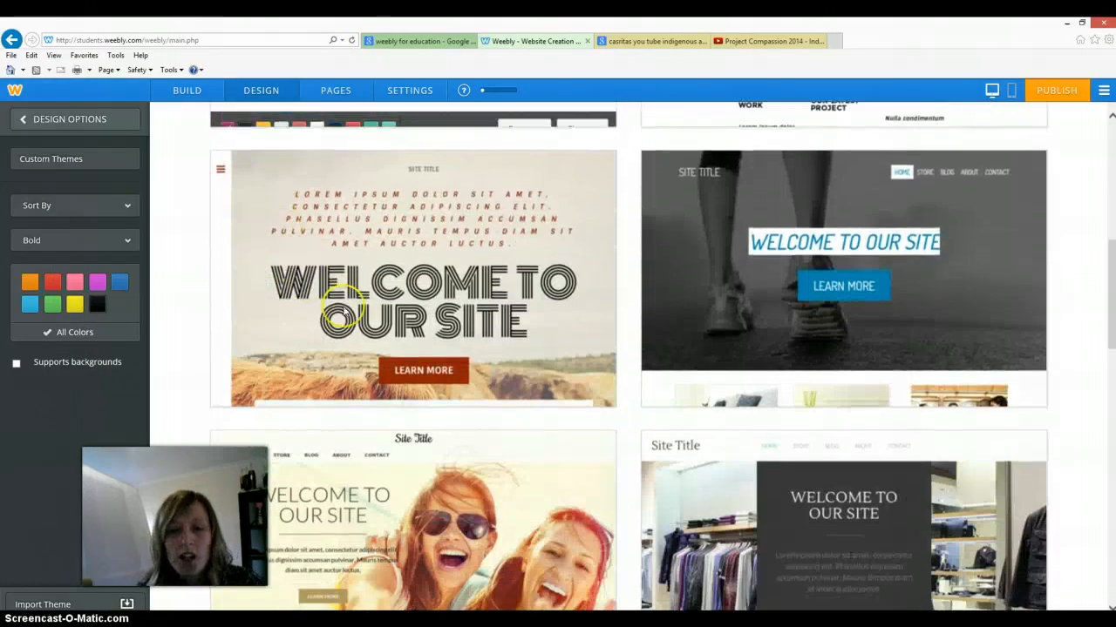
scroll(344, 311, down, 1)
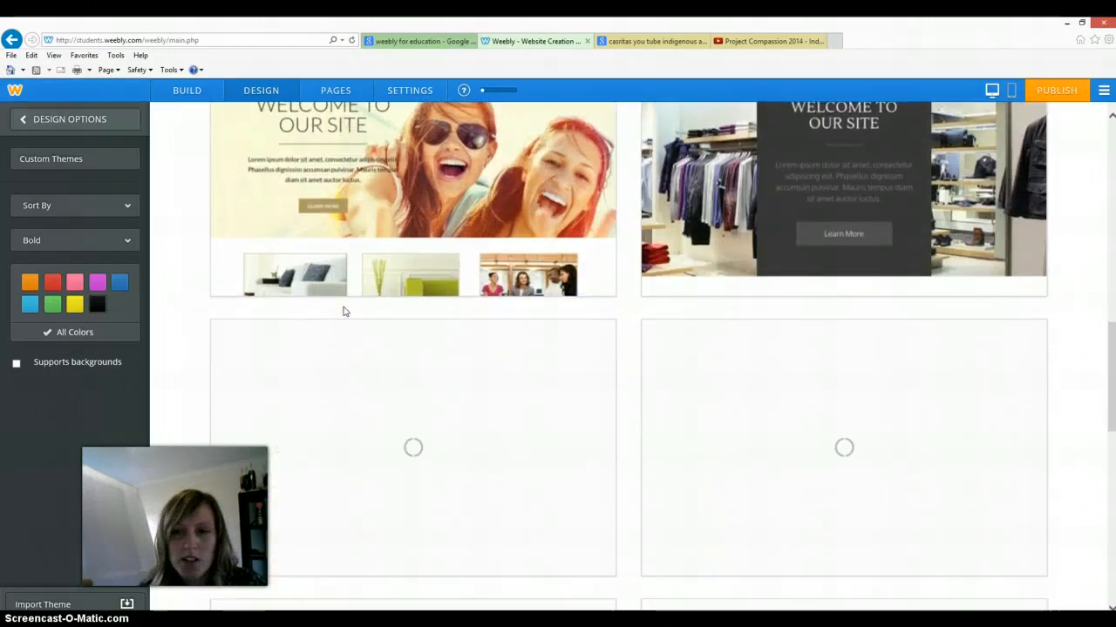
click(355, 312)
scroll(355, 312, down, 5)
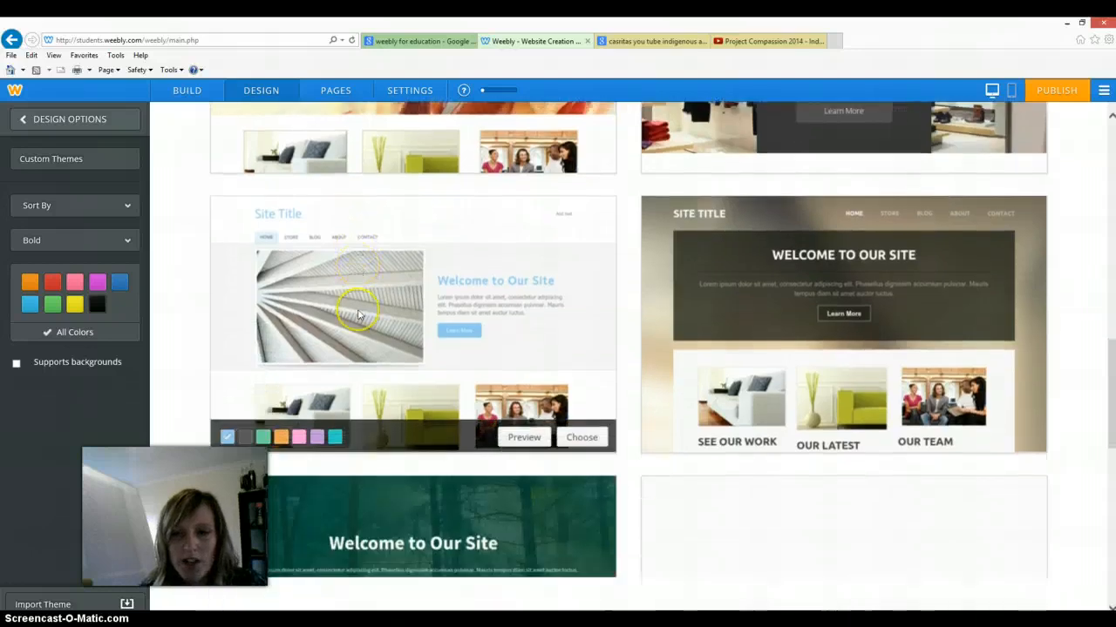
scroll(358, 315, down, 3)
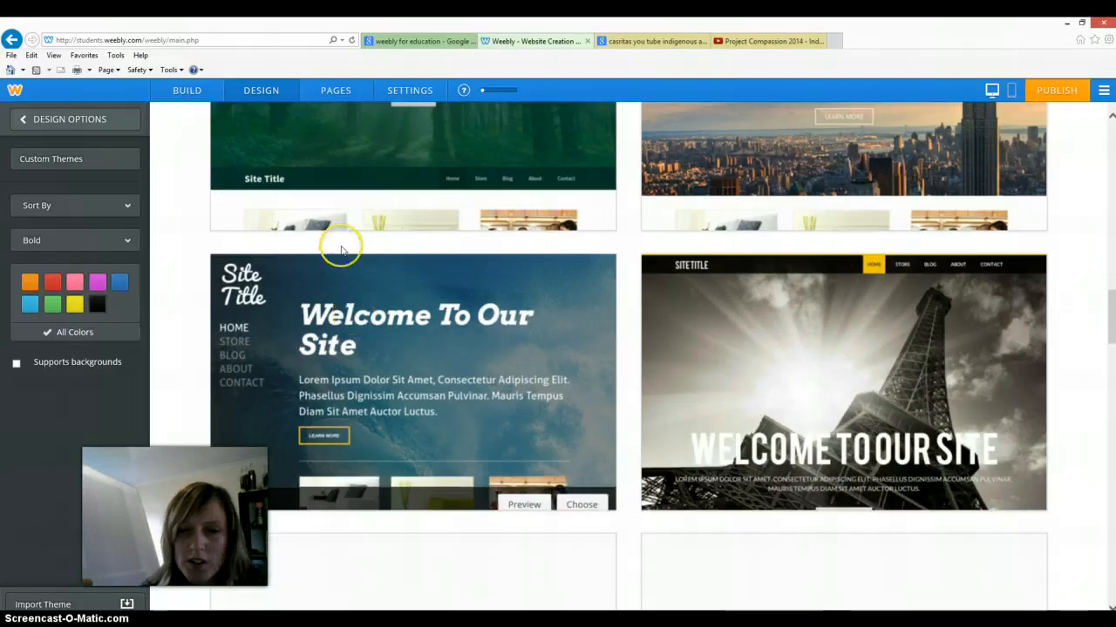
scroll(427, 322, down, 5)
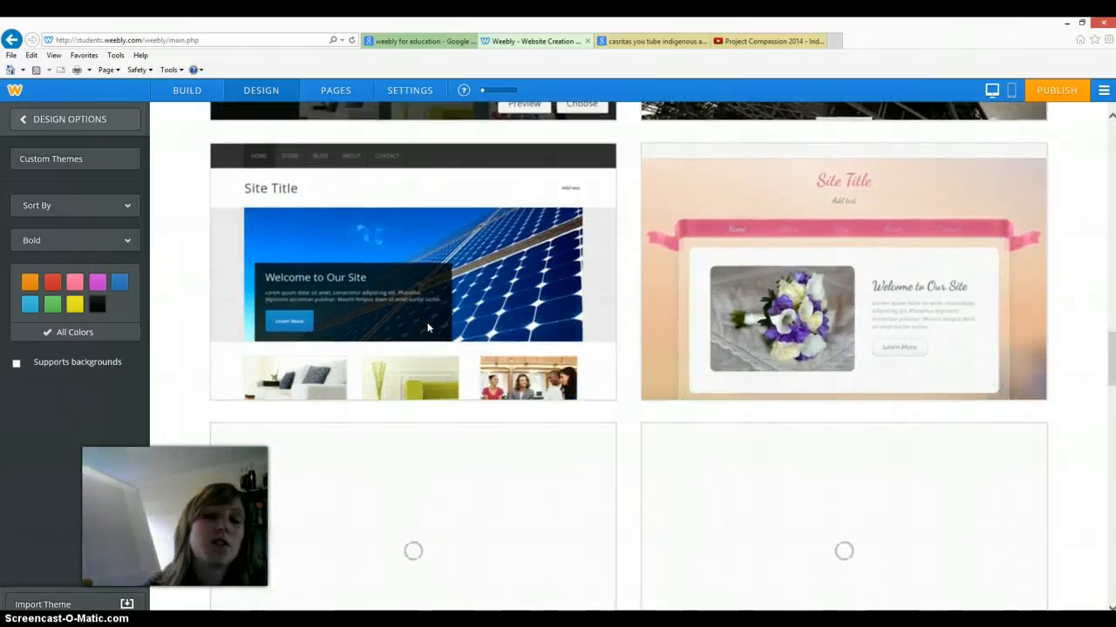
scroll(427, 326, down, 3)
scroll(427, 326, up, 15)
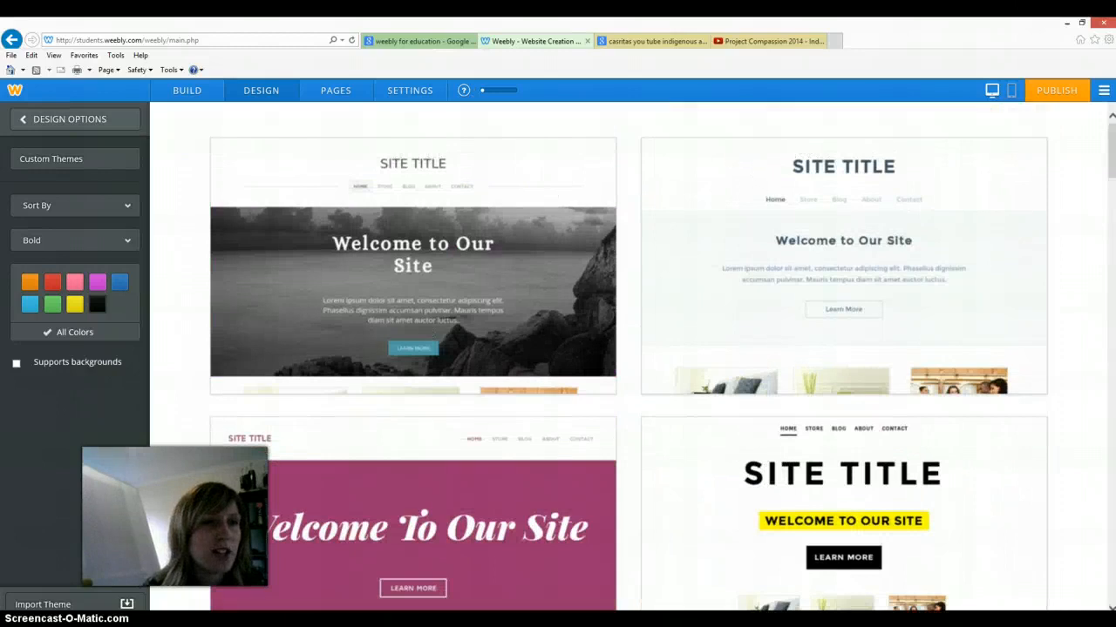
Return to building the page, add a map element below the Caritas paragraph and open its settings.
click(179, 90)
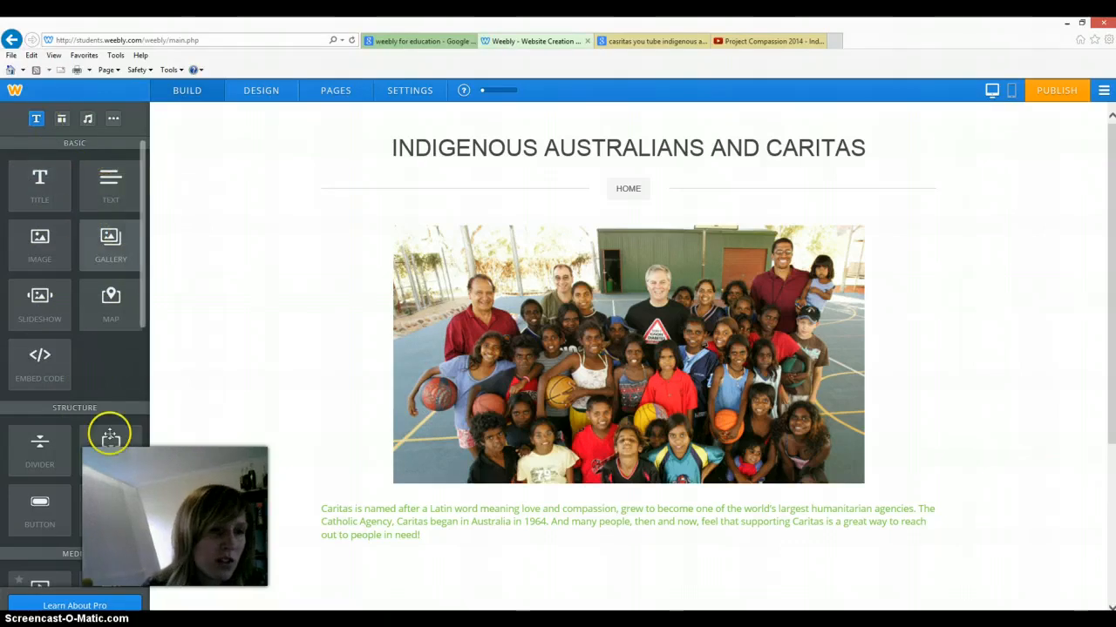
drag(112, 303, 415, 547)
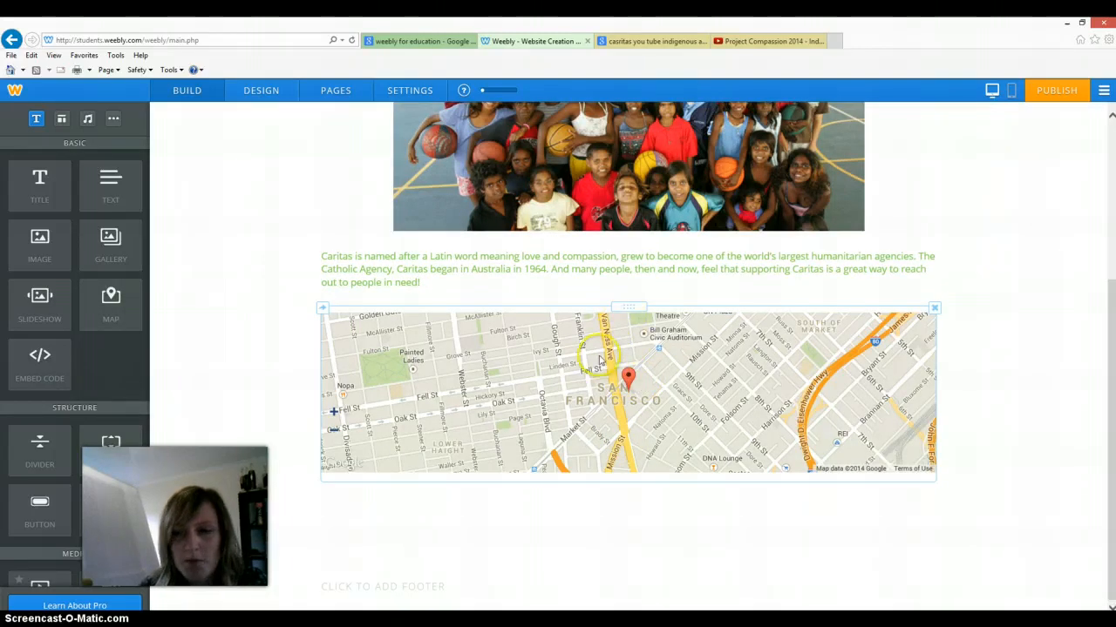
click(600, 391)
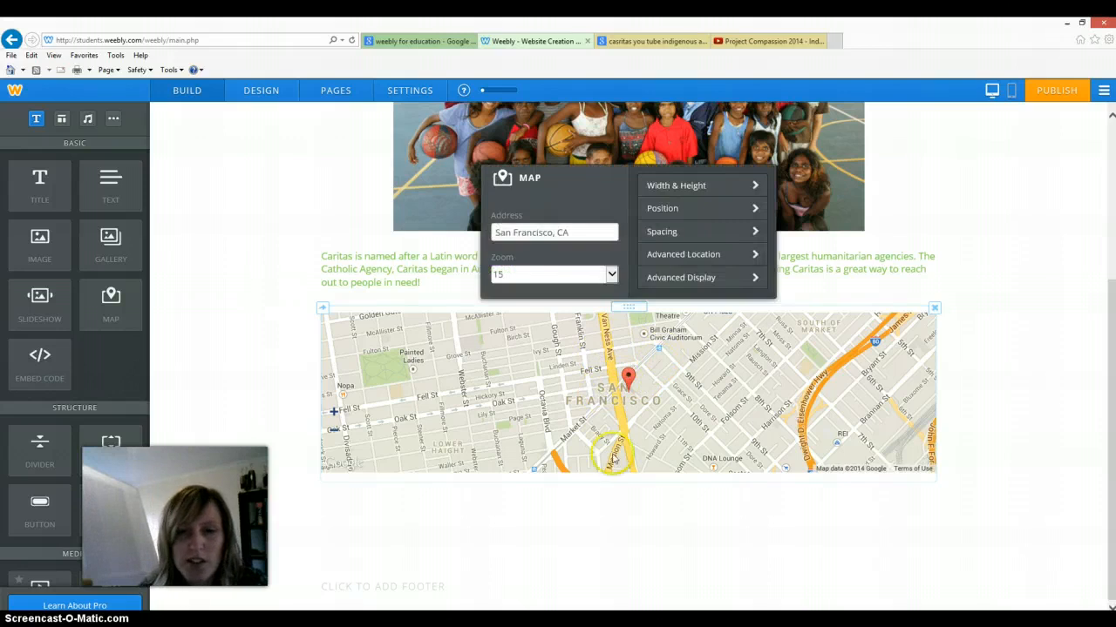
Replace the map's address with "alice springs".
click(581, 233)
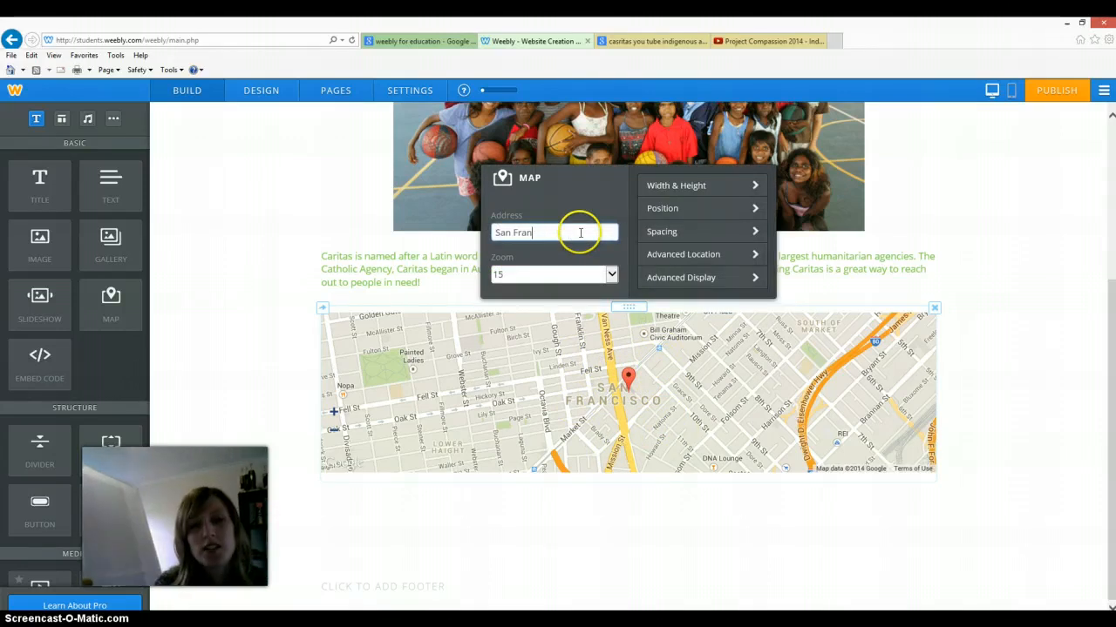
key(BackSpace)
key(BackSpace)
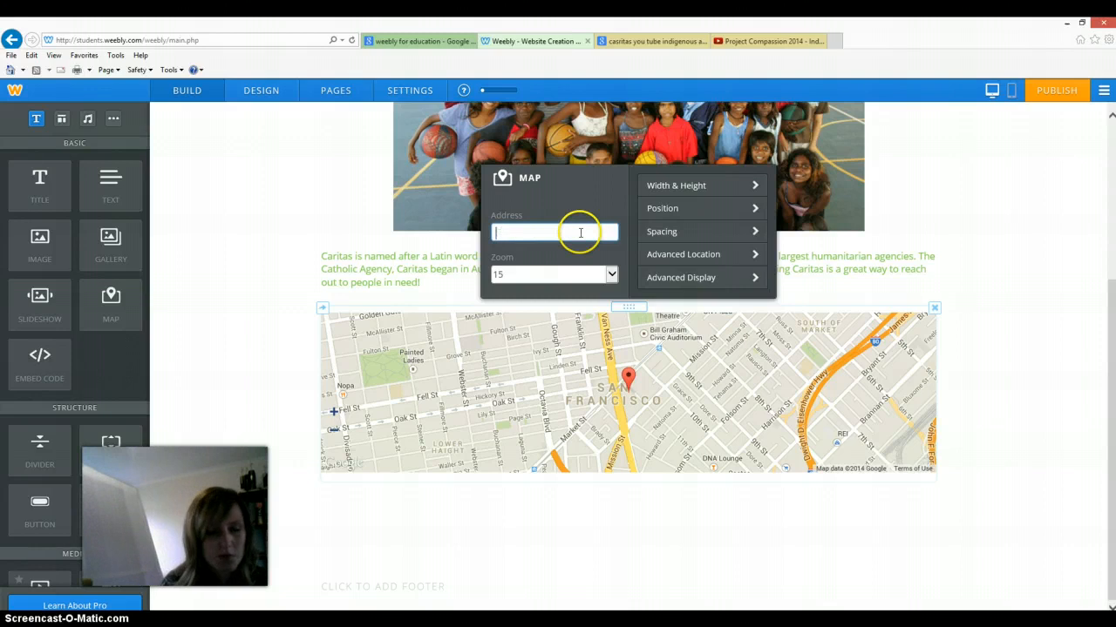
text(all)
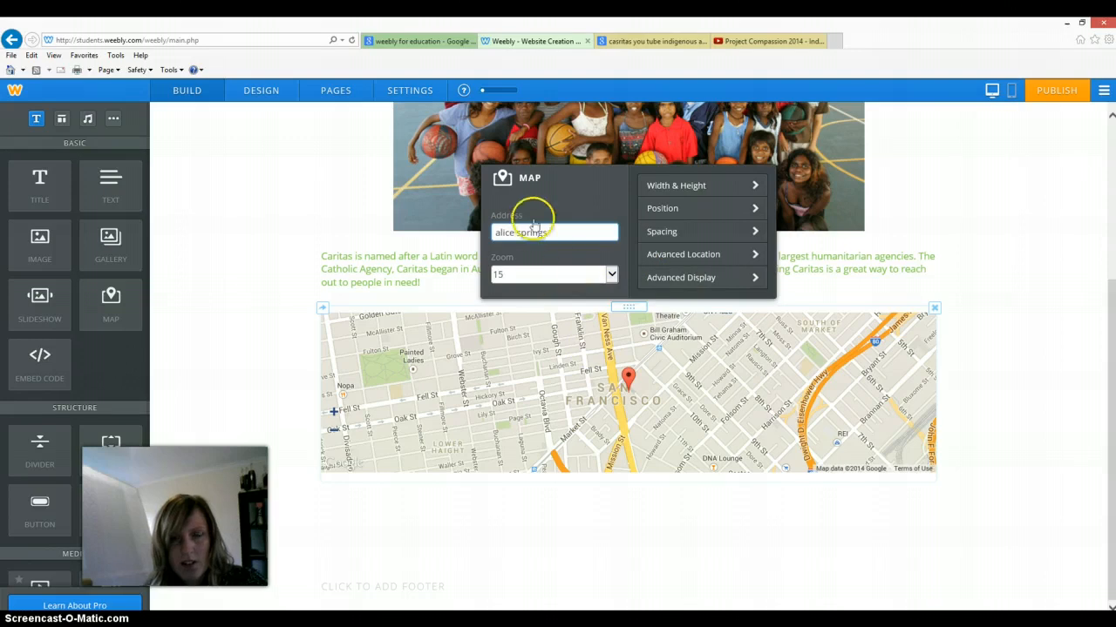
Try the map at zoom levels 1 (Far), 8 and 7, and settle on zoom level 5.
click(538, 267)
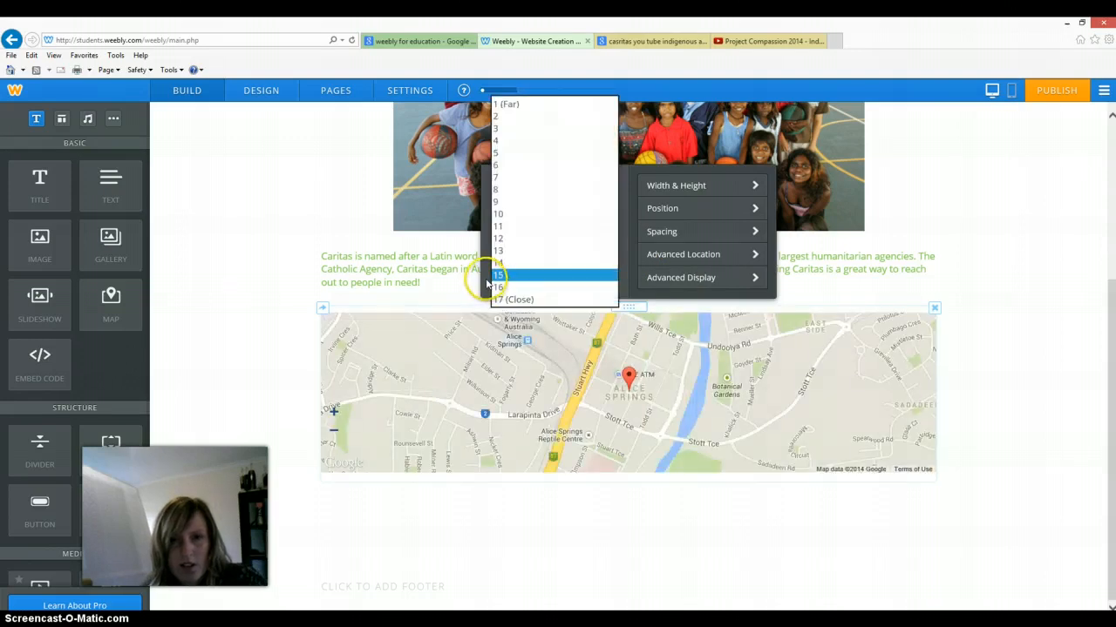
click(510, 105)
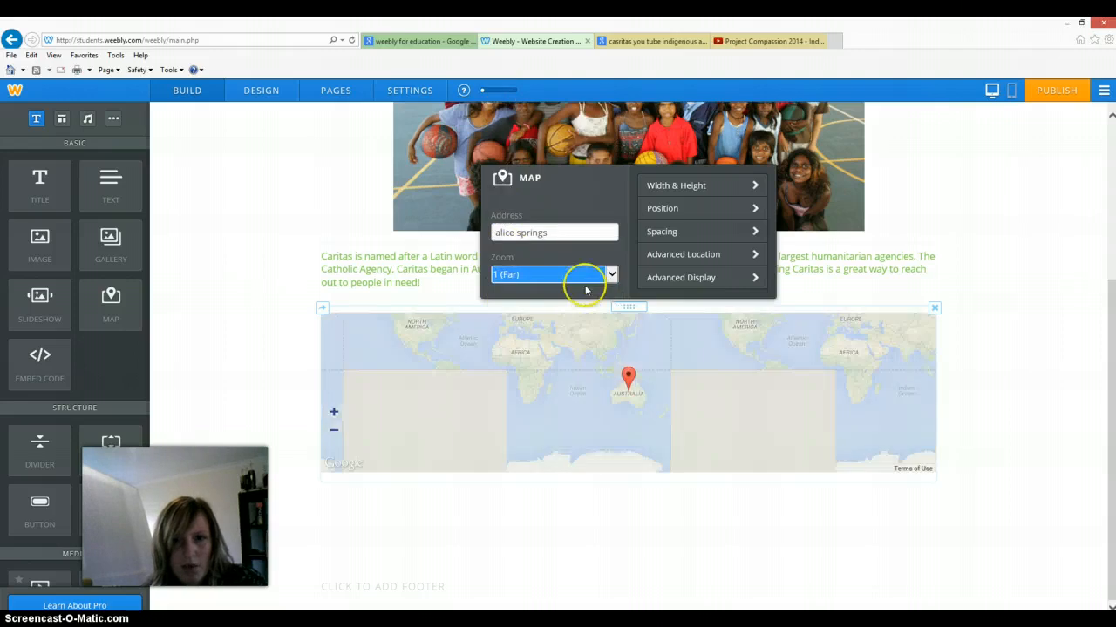
click(615, 286)
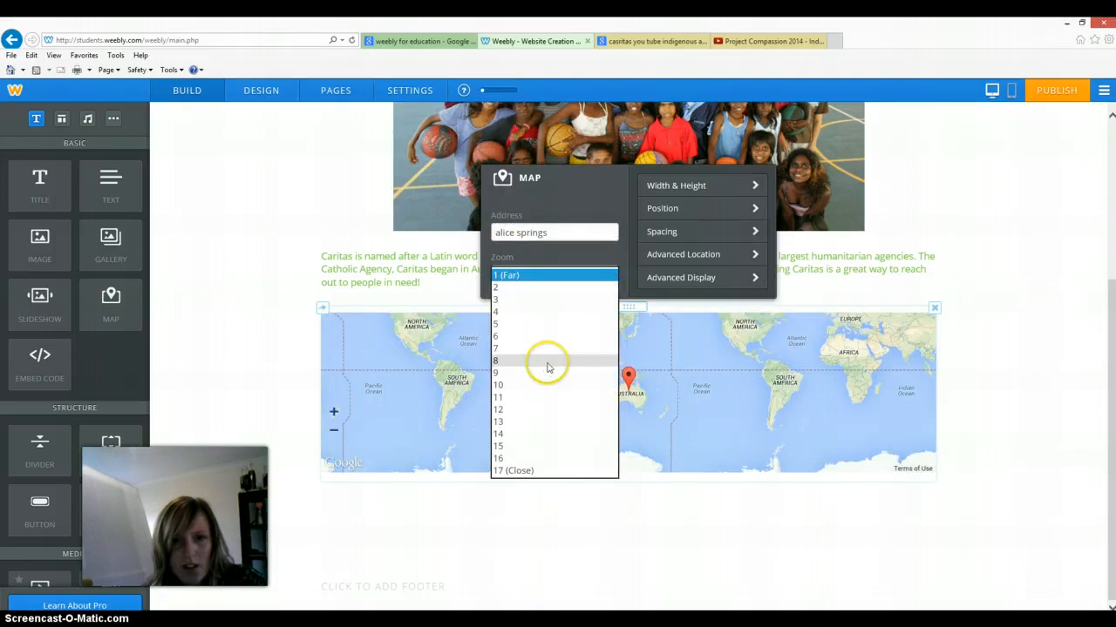
click(547, 362)
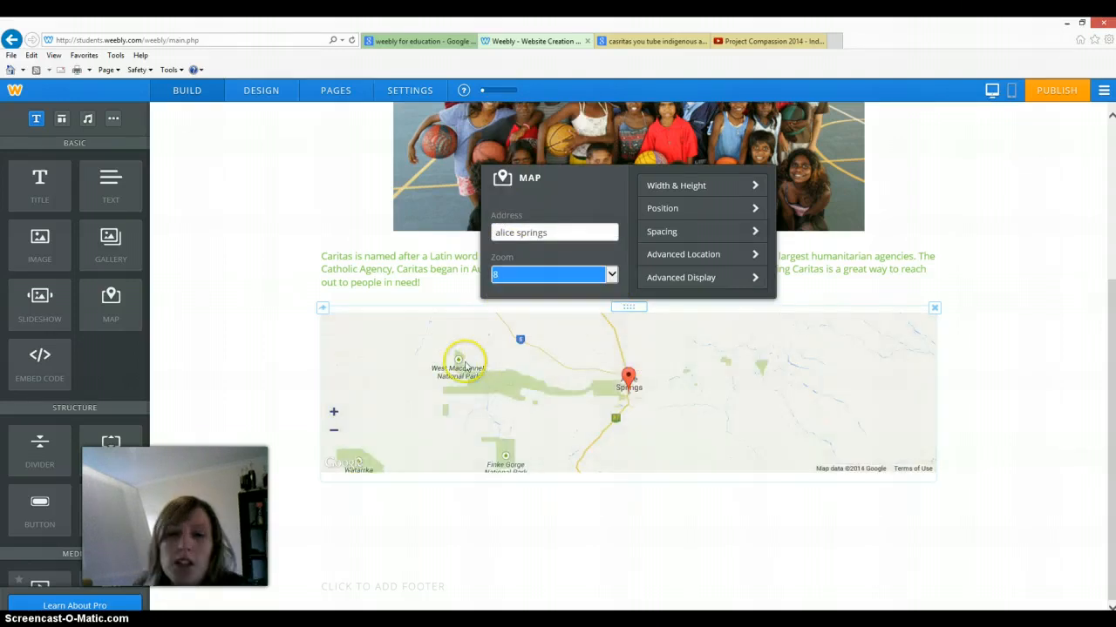
click(610, 272)
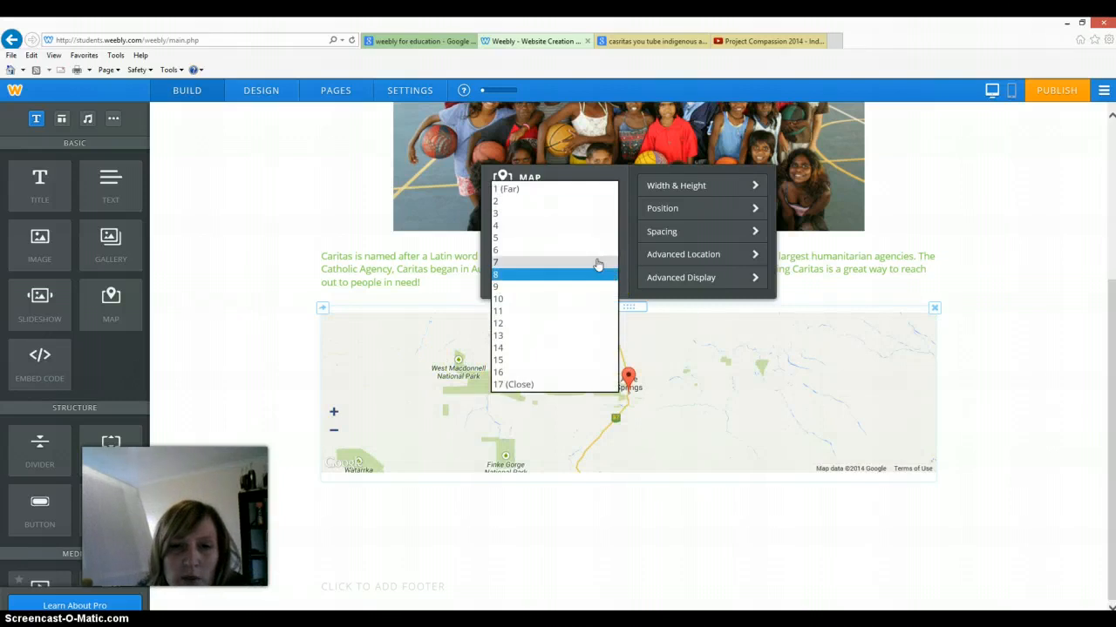
click(597, 264)
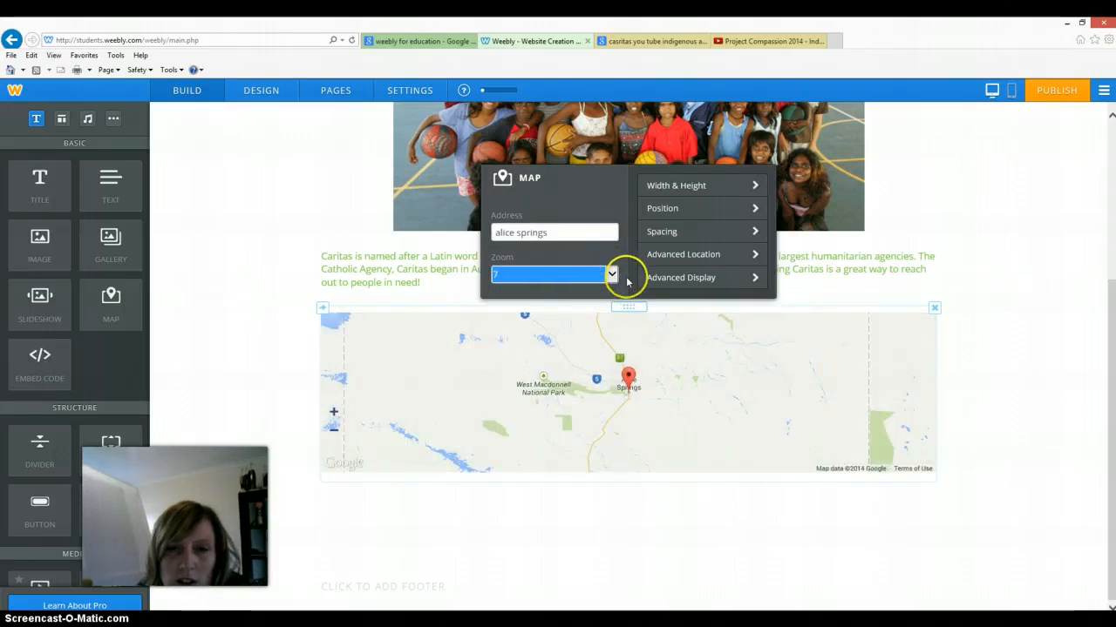
click(608, 276)
click(549, 251)
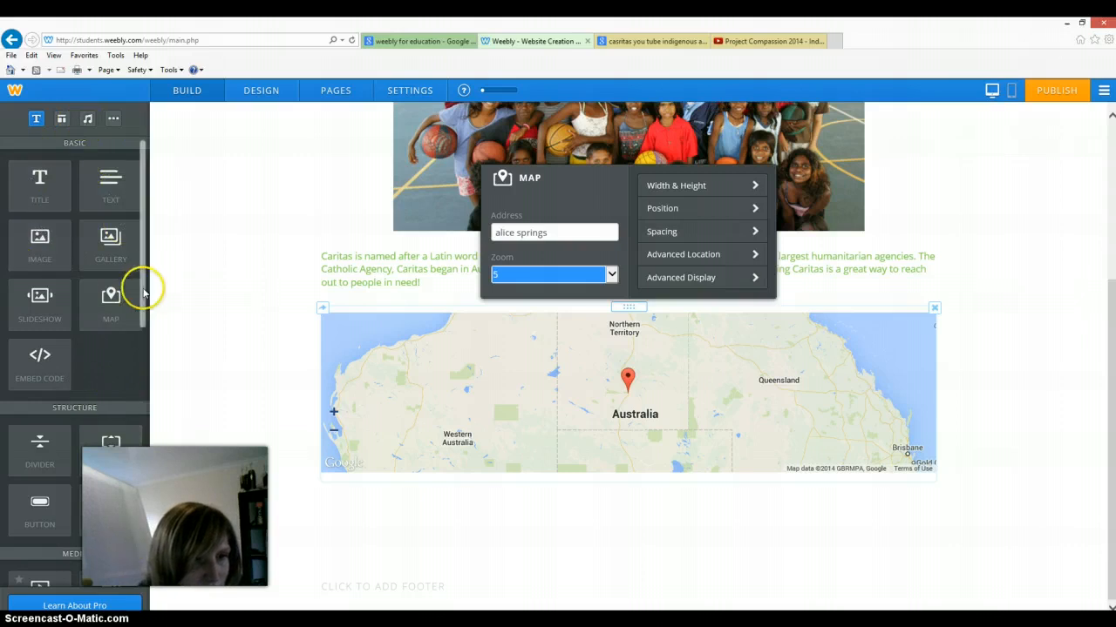
Add a YouTube video element below the Alice Springs map and open its settings.
scroll(101, 392, down, 5)
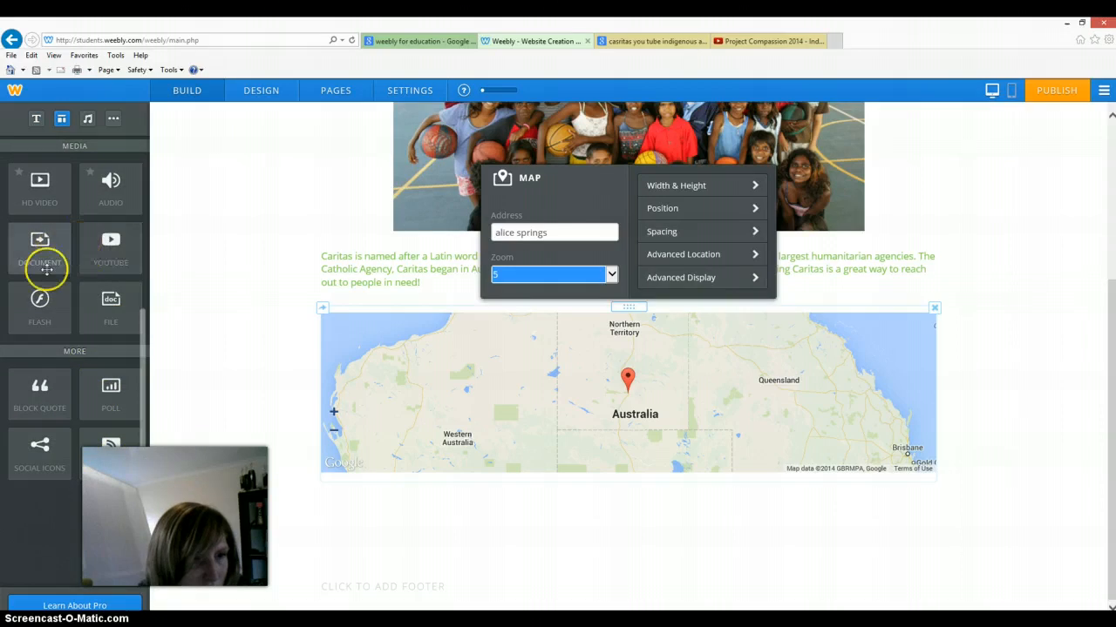
click(111, 247)
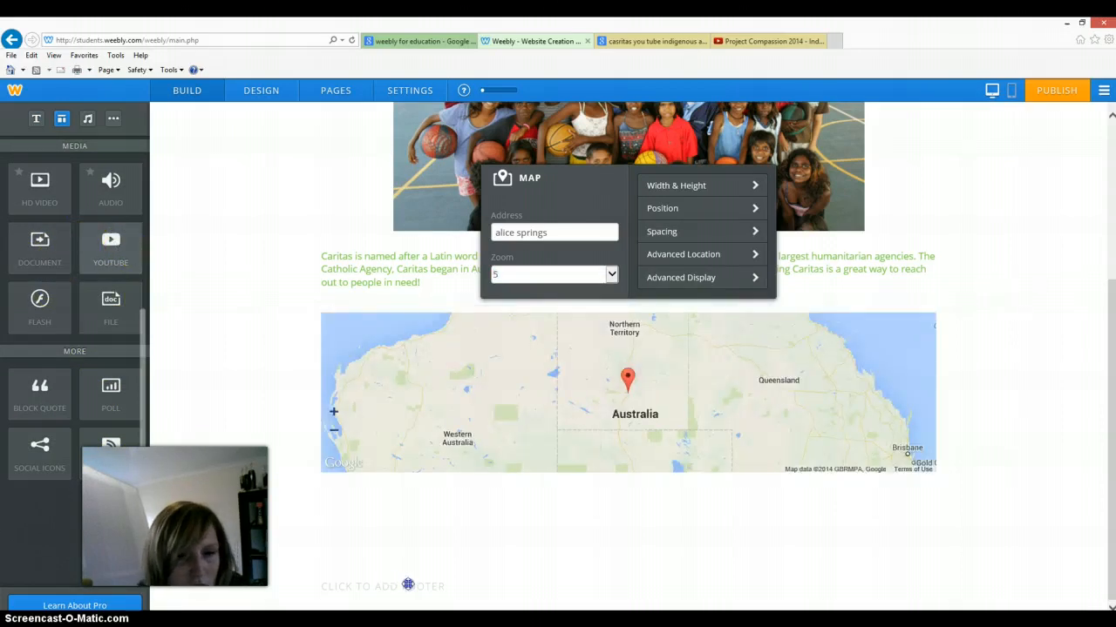
drag(408, 584, 461, 555)
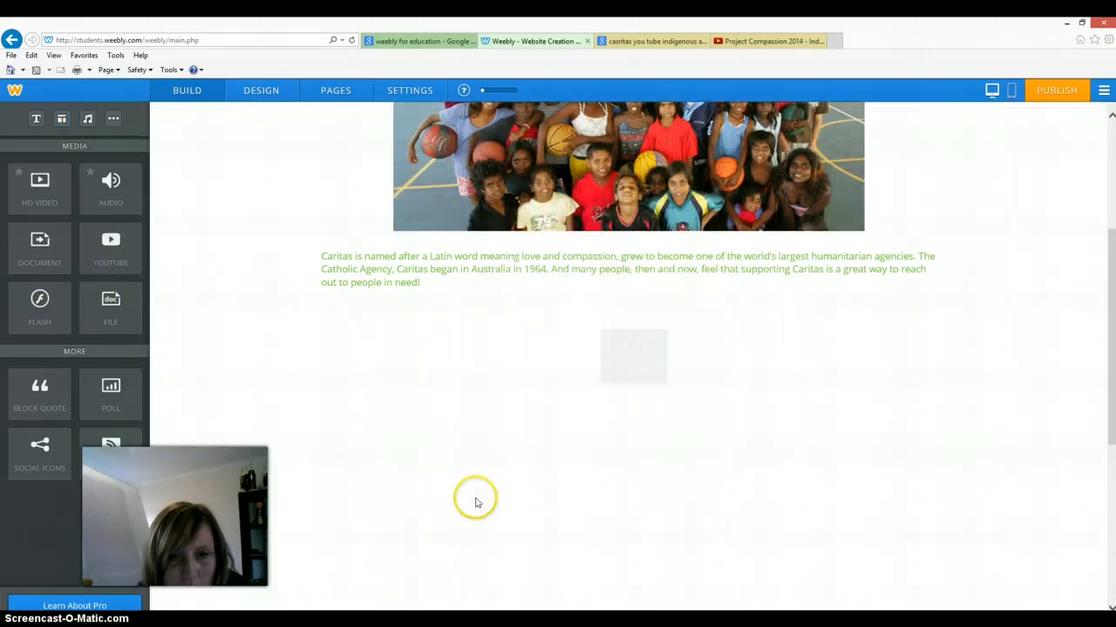
scroll(408, 467, down, 2)
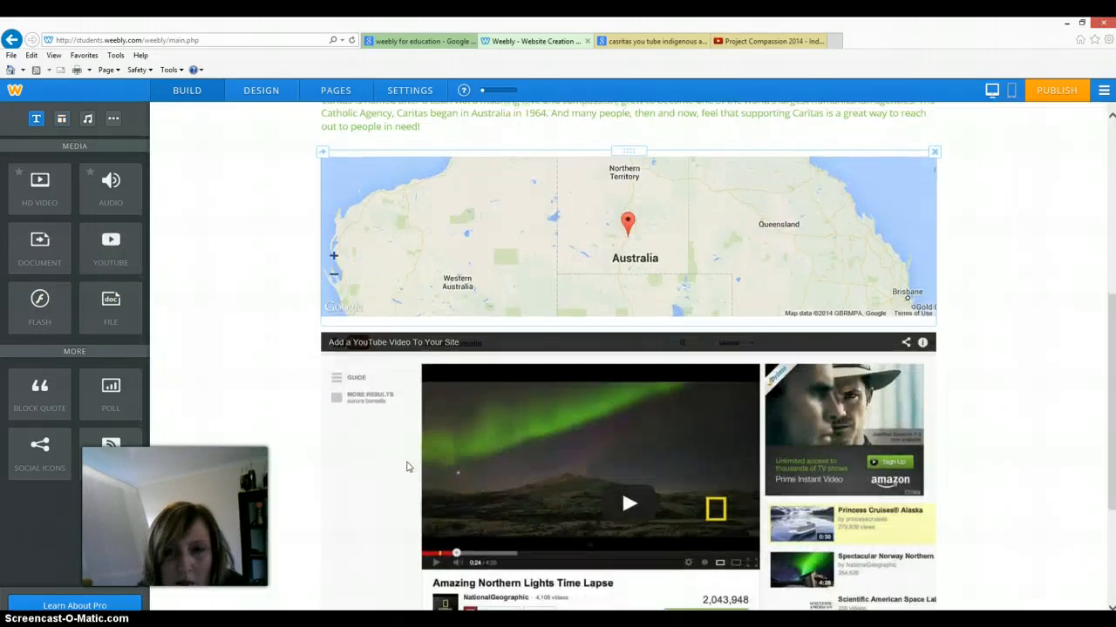
scroll(655, 486, down, 2)
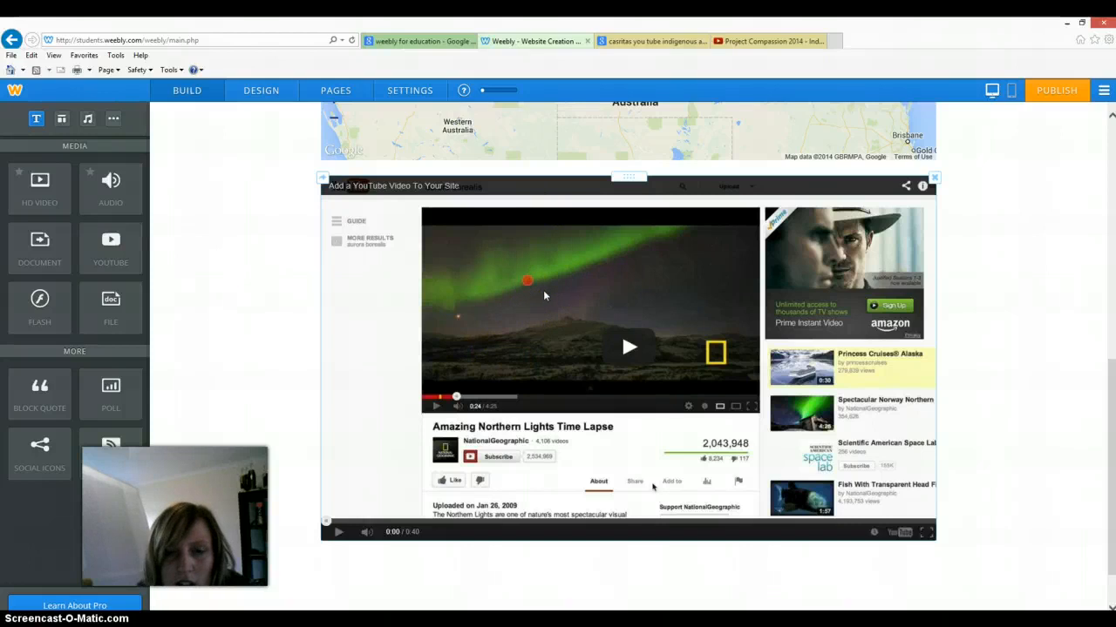
right_click(539, 288)
click(618, 294)
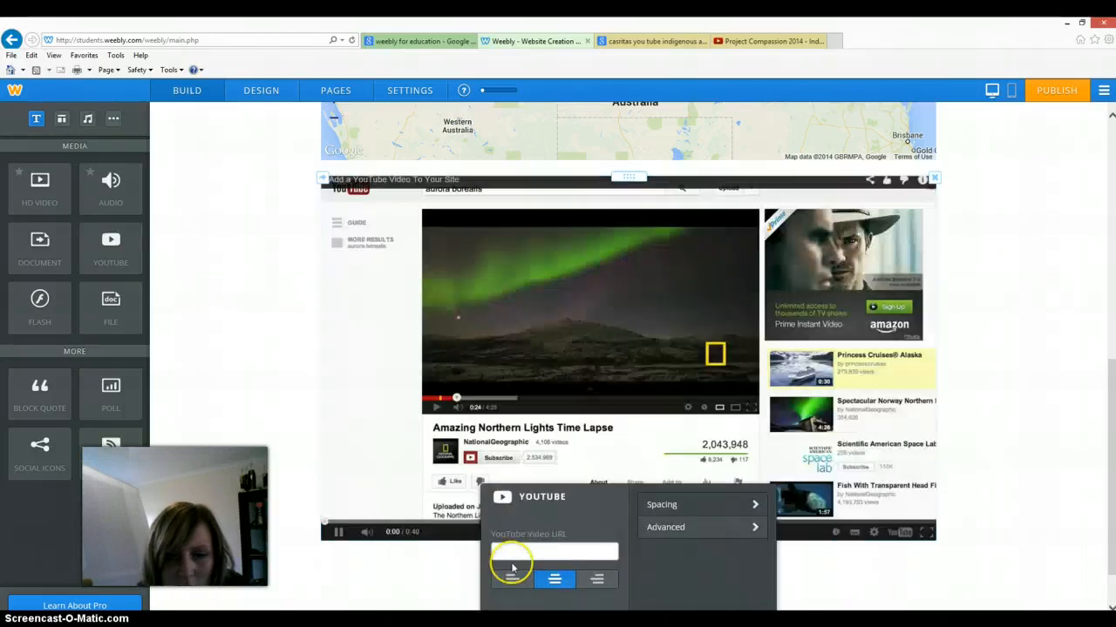
Switch to the YouTube page for "Project Compassion 2014 - Indigenous Australia Program" and copy the video's URL.
click(741, 42)
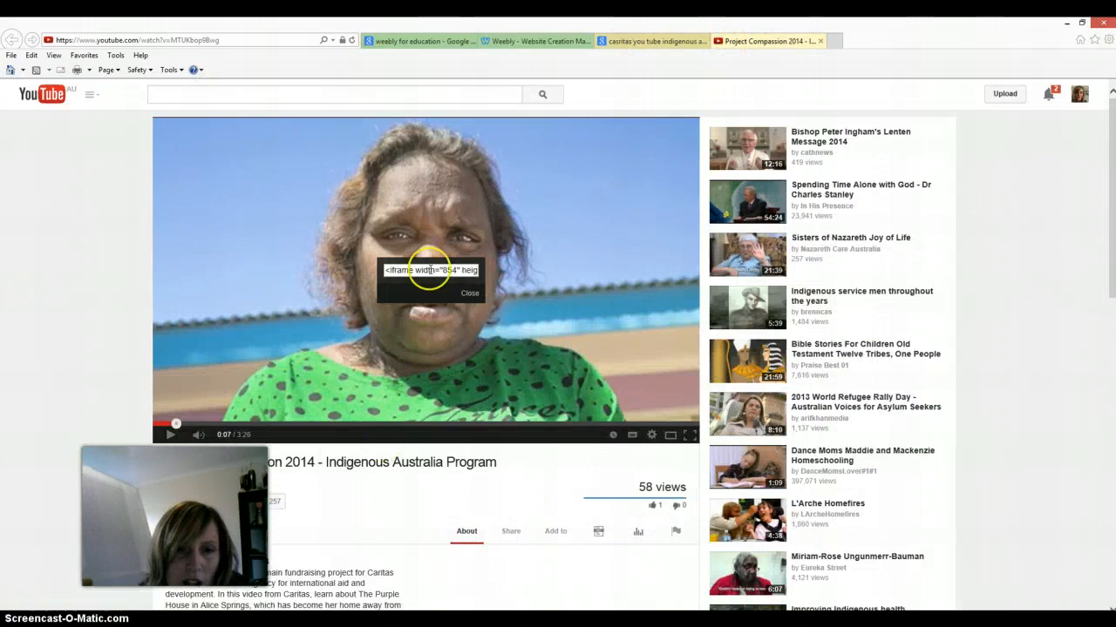
click(469, 293)
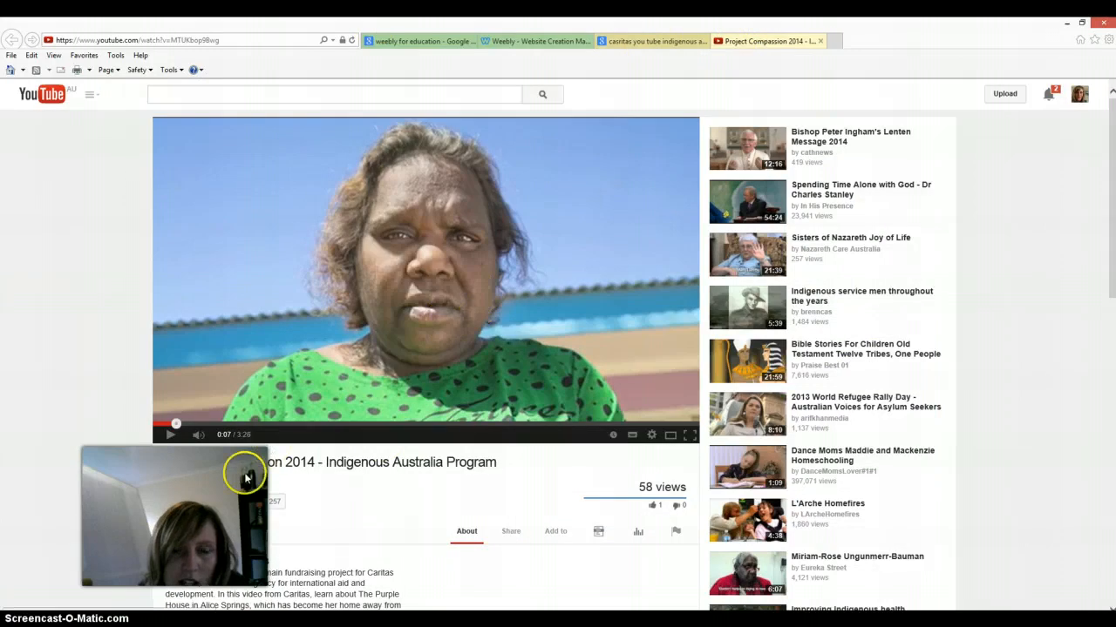
right_click(433, 290)
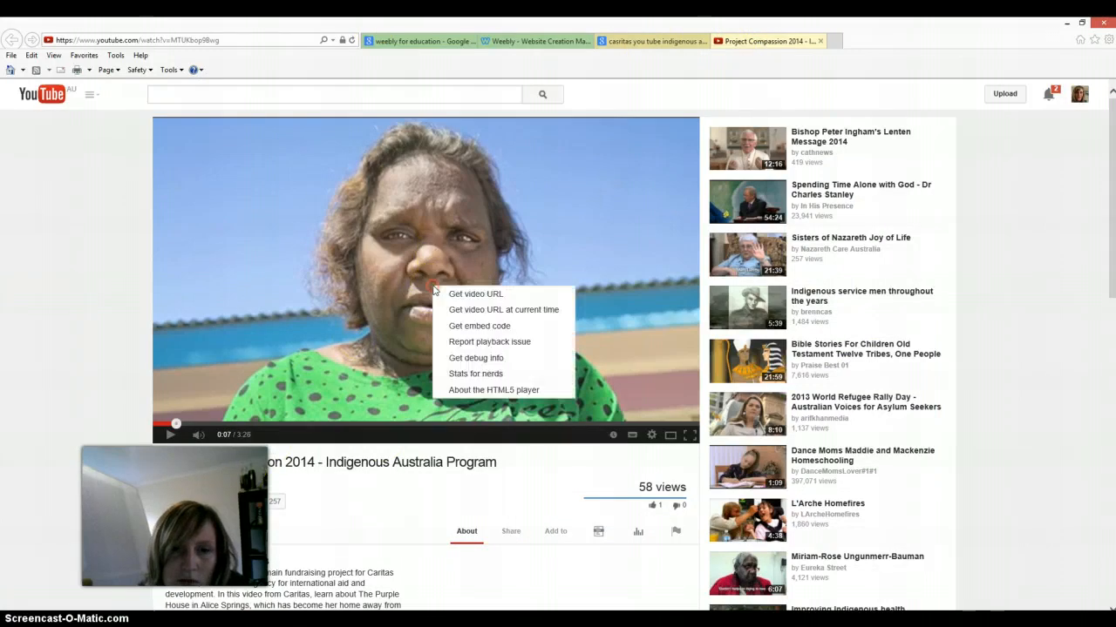
click(488, 294)
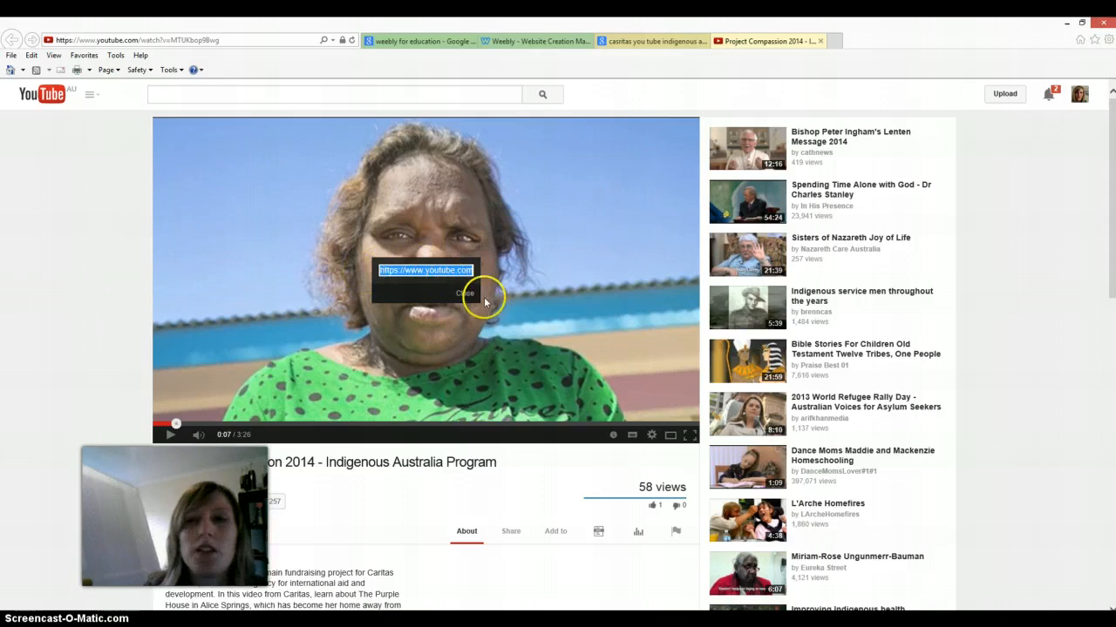
click(669, 48)
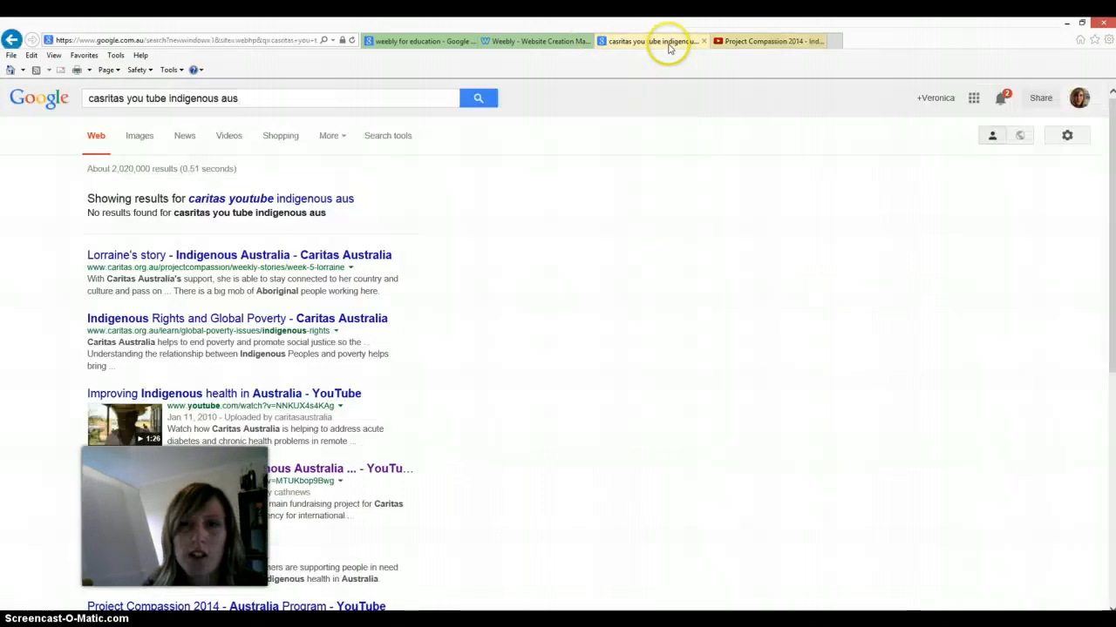
click(726, 44)
Return to the Weebly editor, paste the copied URL as the YouTube element's video address, and close its settings.
click(527, 42)
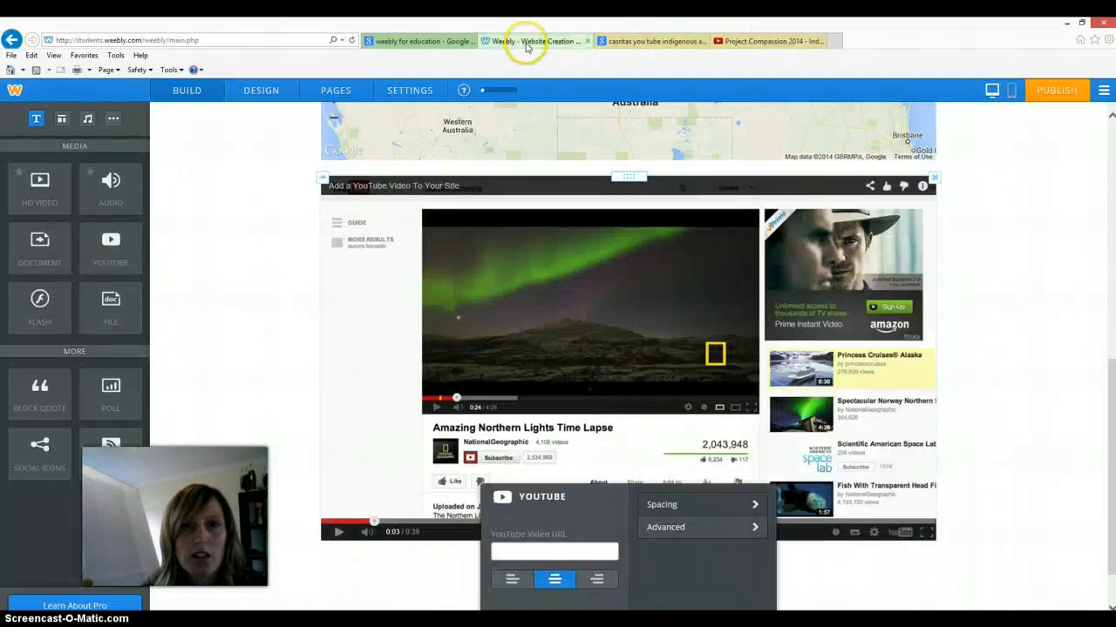
click(511, 549)
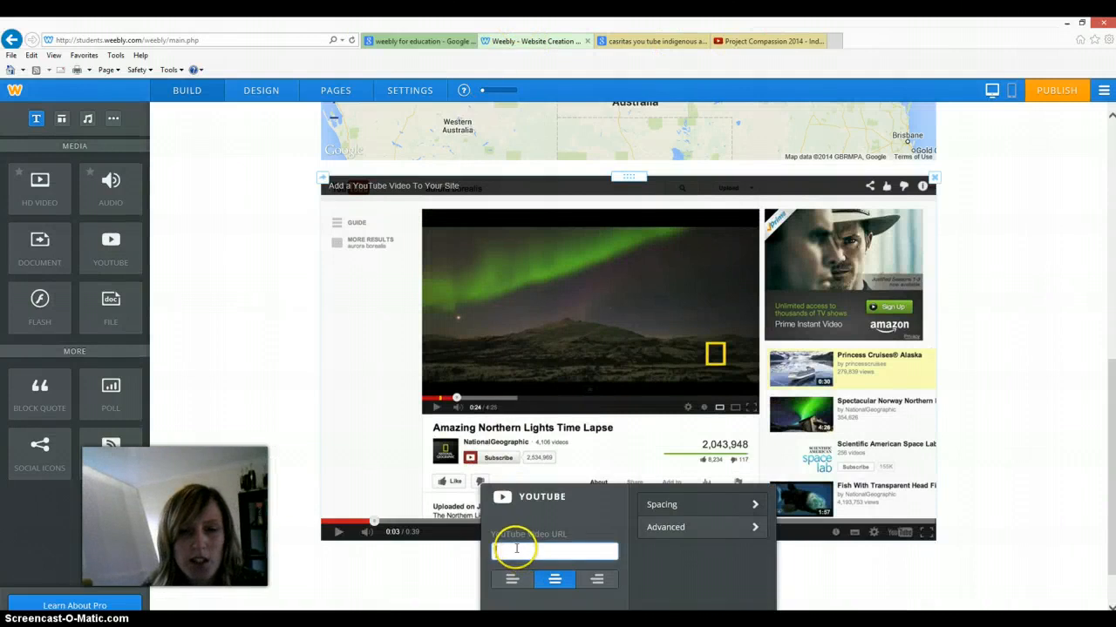
key(ctrl+v)
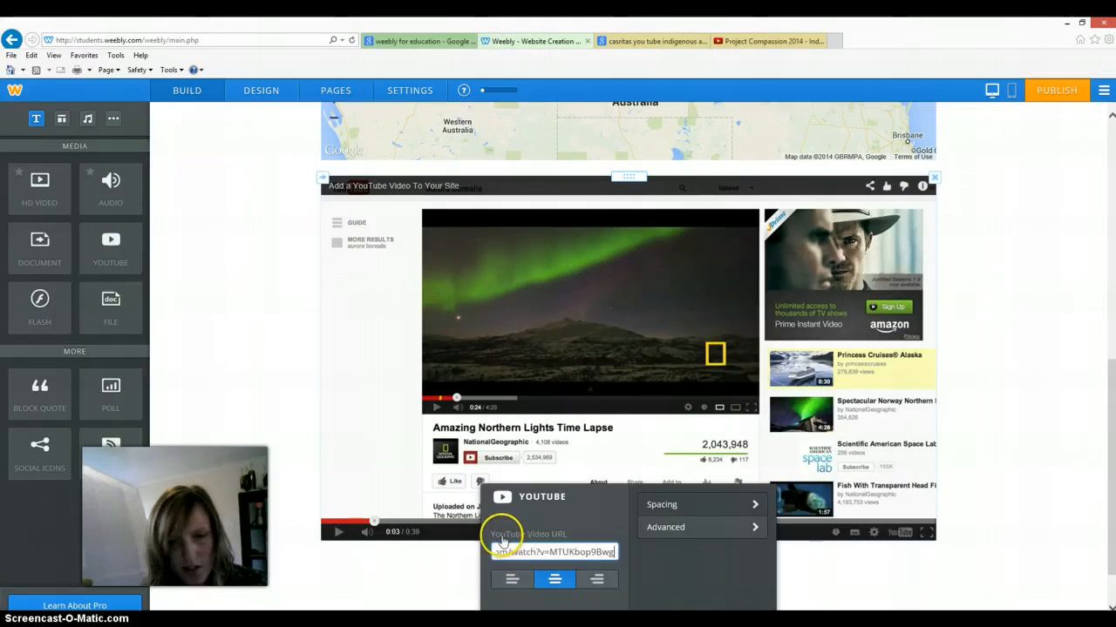
click(562, 583)
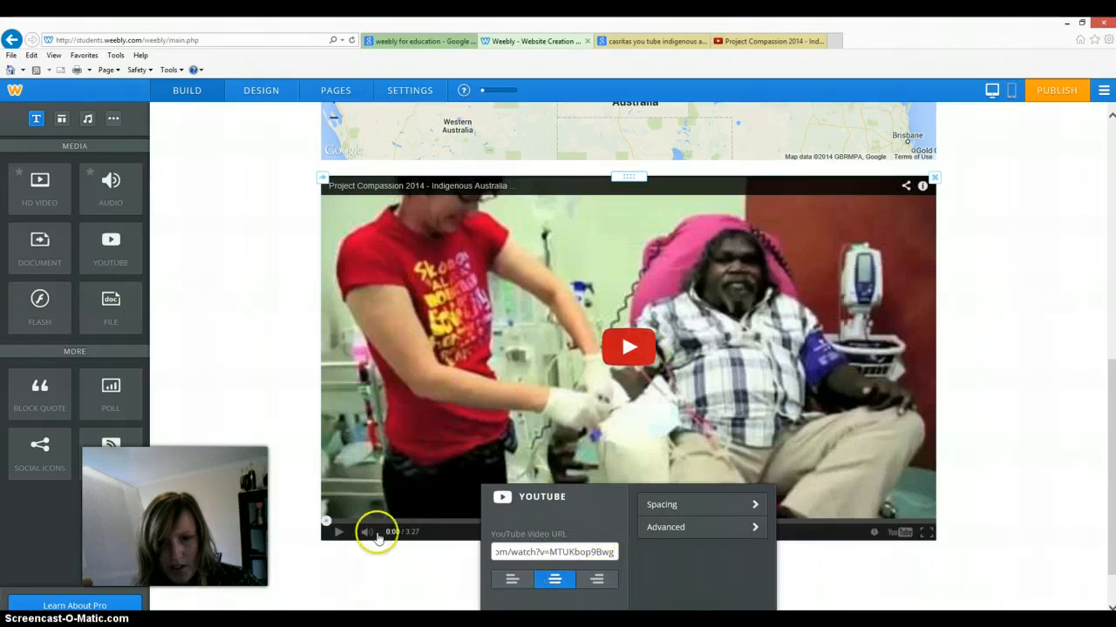
click(376, 575)
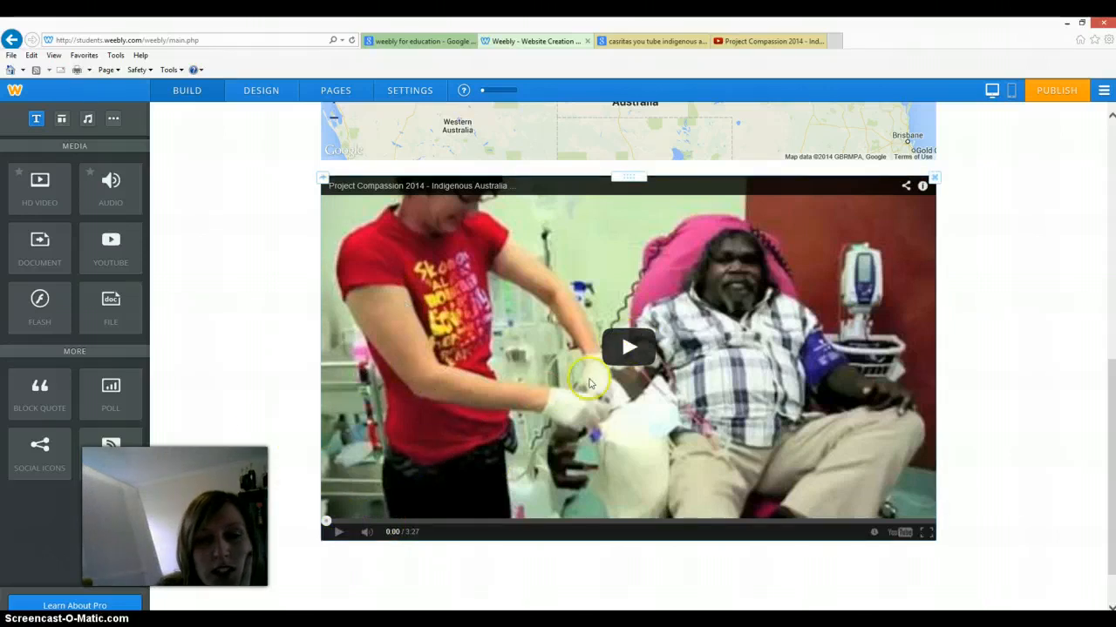
Review the page from header to video and examine the Structure, Media and More groups of available elements.
scroll(384, 466, up, 3)
scroll(378, 463, up, 3)
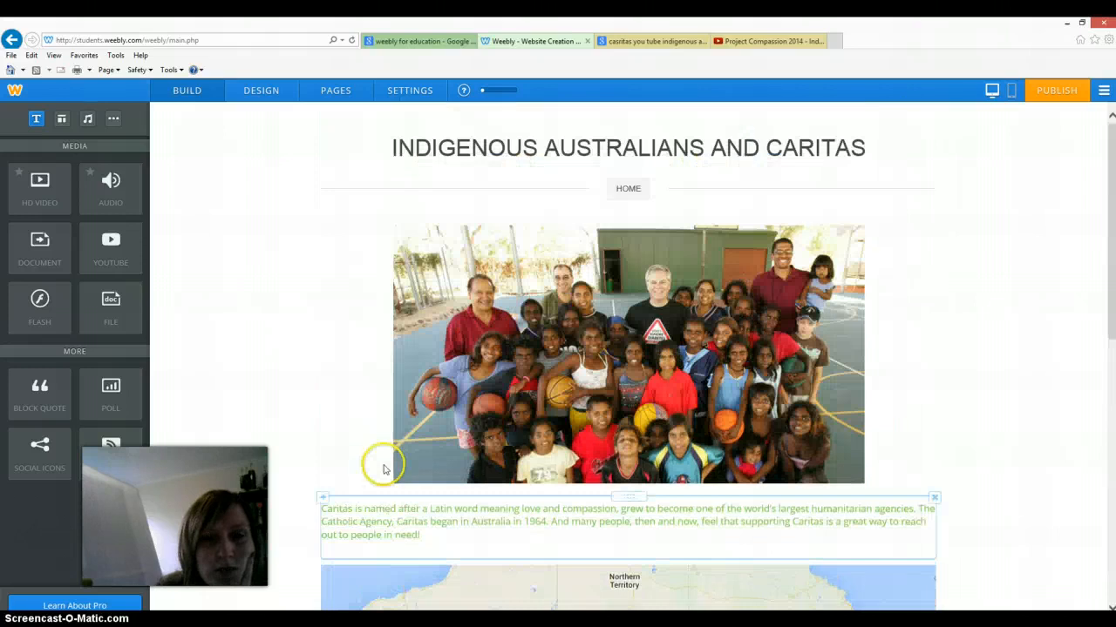
scroll(378, 463, down, 4)
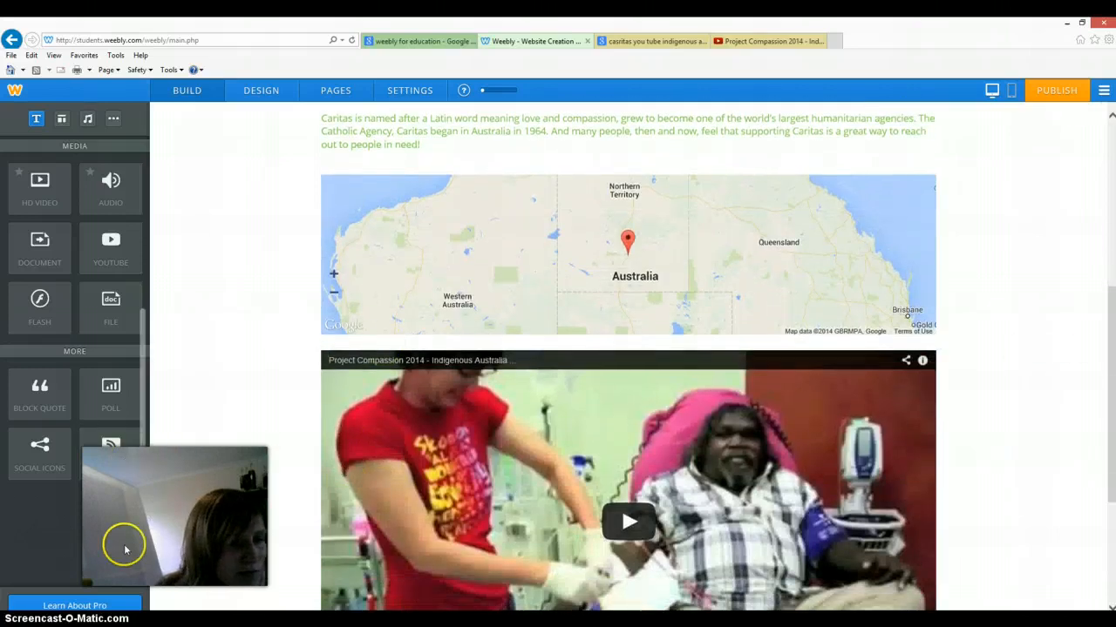
scroll(55, 543, down, 3)
scroll(55, 543, up, 5)
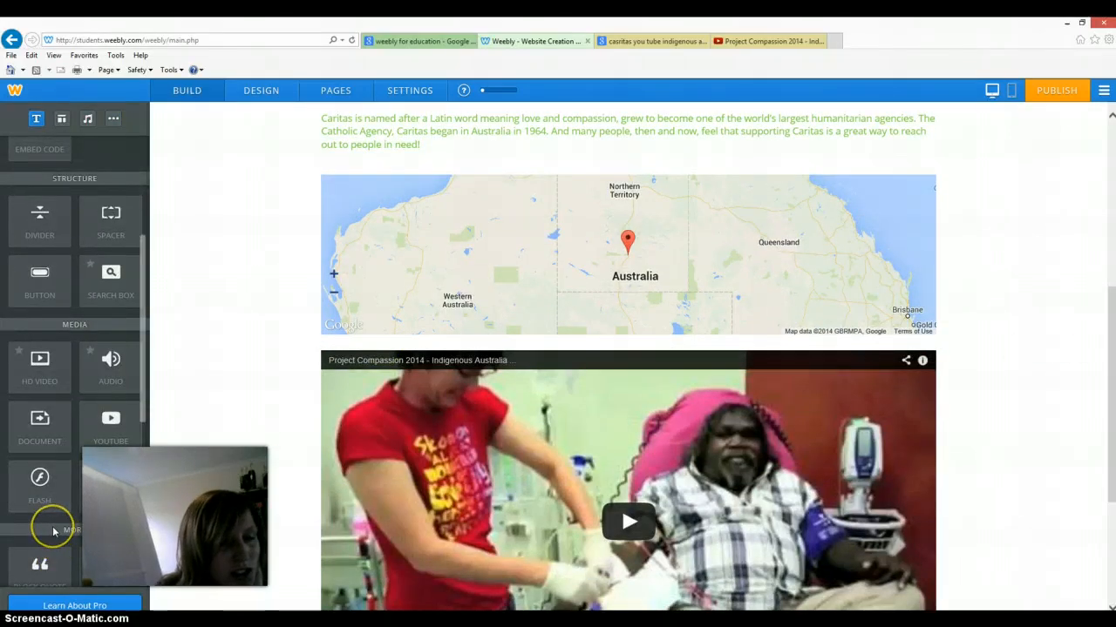
scroll(52, 530, up, 3)
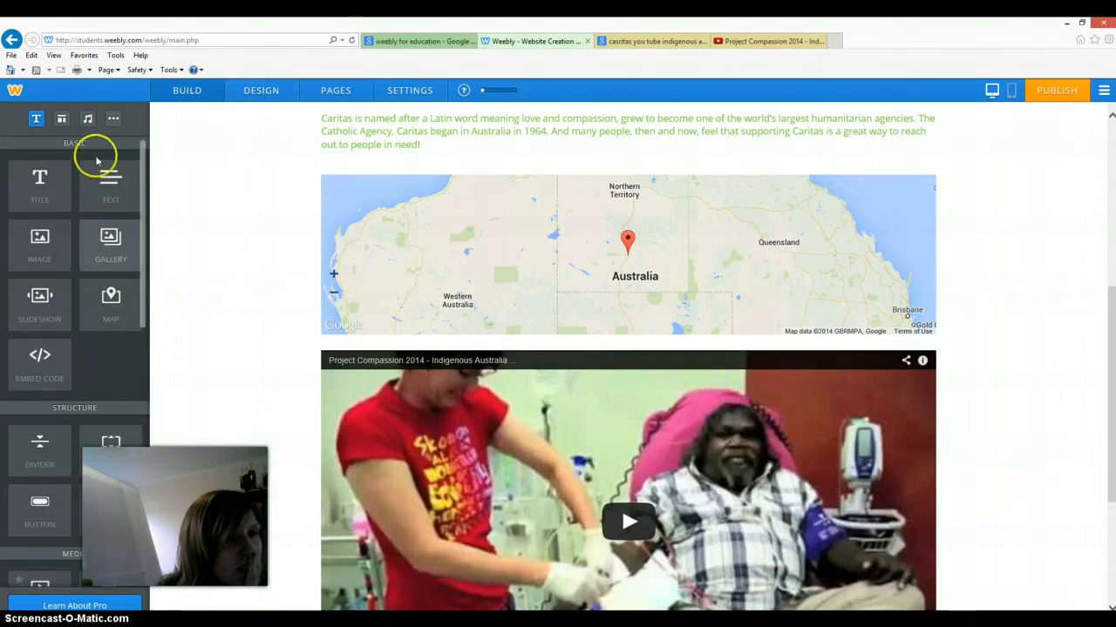
click(58, 119)
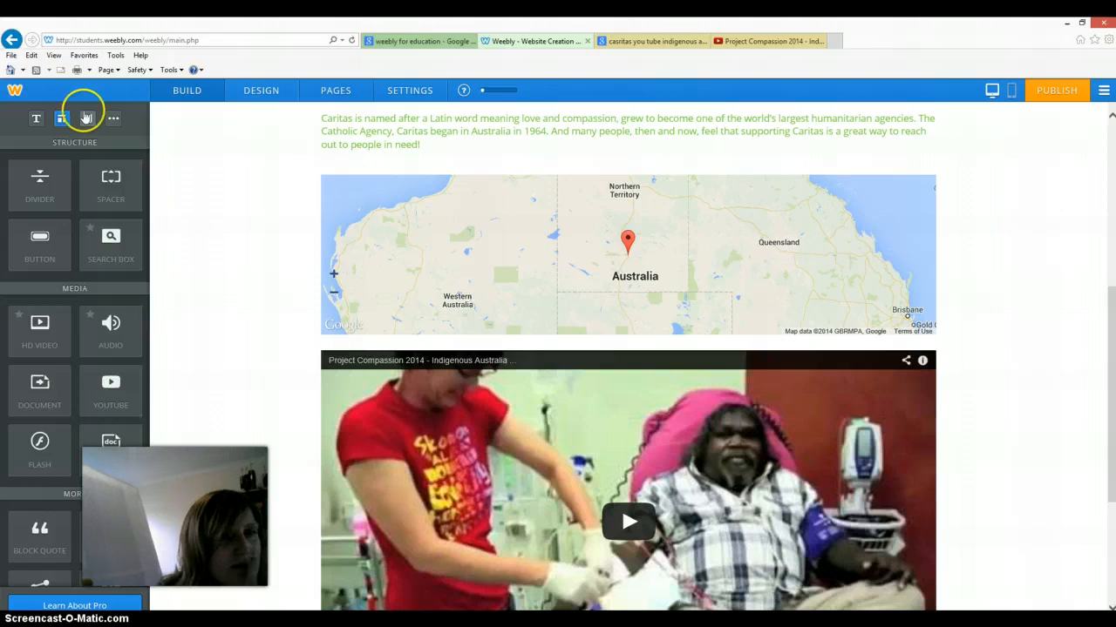
click(86, 118)
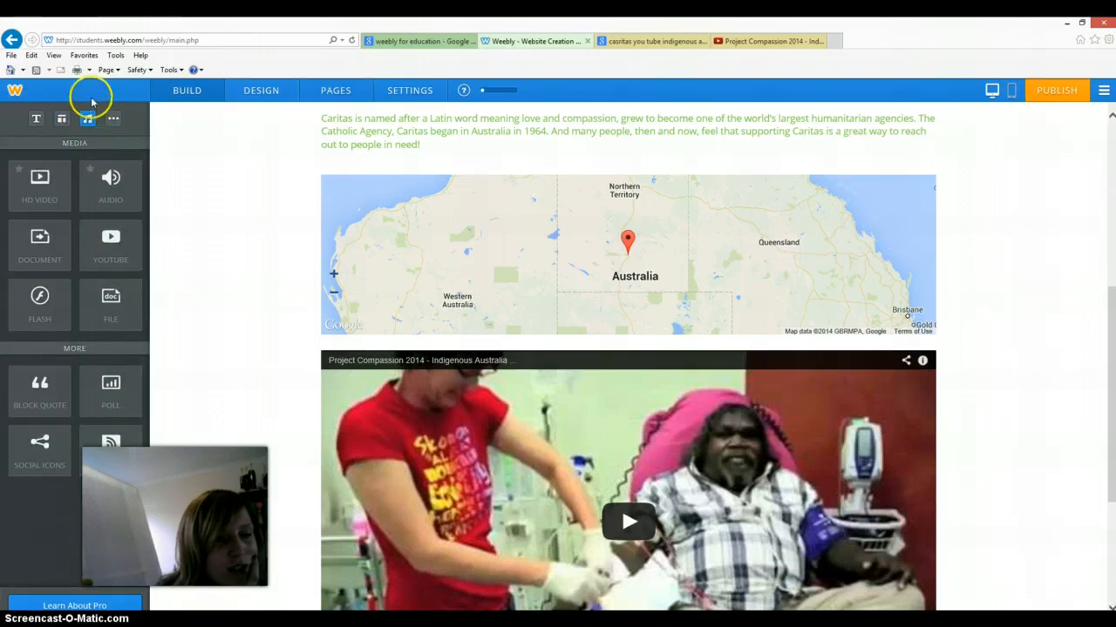
click(113, 120)
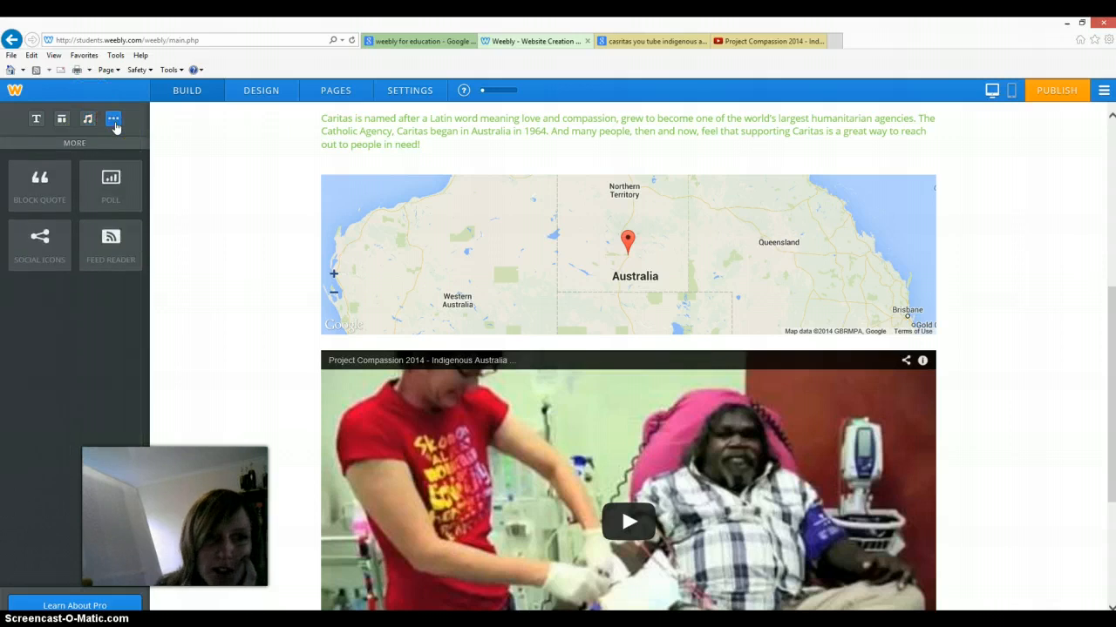
Add a poll element below the Project Compassion video.
click(102, 195)
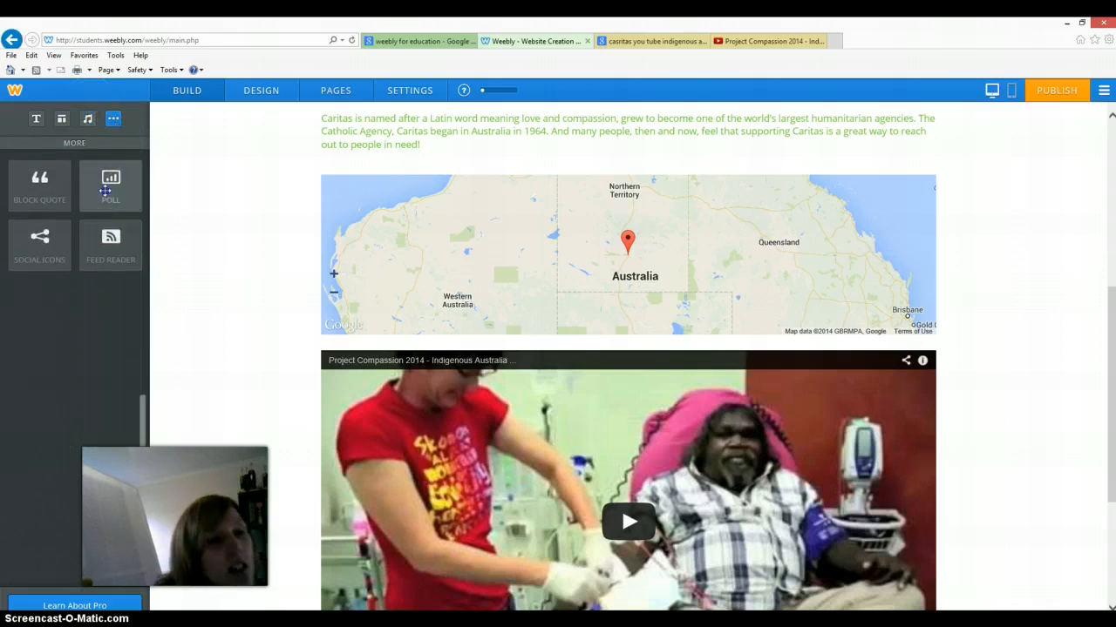
drag(120, 186, 454, 601)
drag(604, 604, 618, 543)
scroll(548, 566, down, 2)
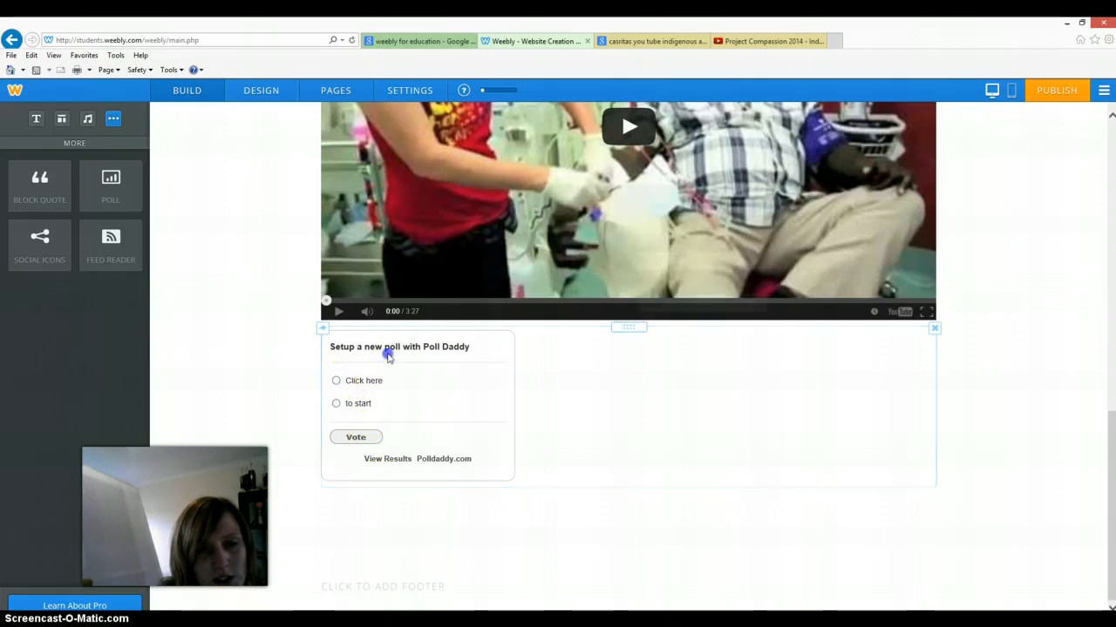
Look at the poll's settings and its PollDaddy setup window, and delete the poll element from the page.
click(387, 351)
click(652, 219)
key(ctrl+v)
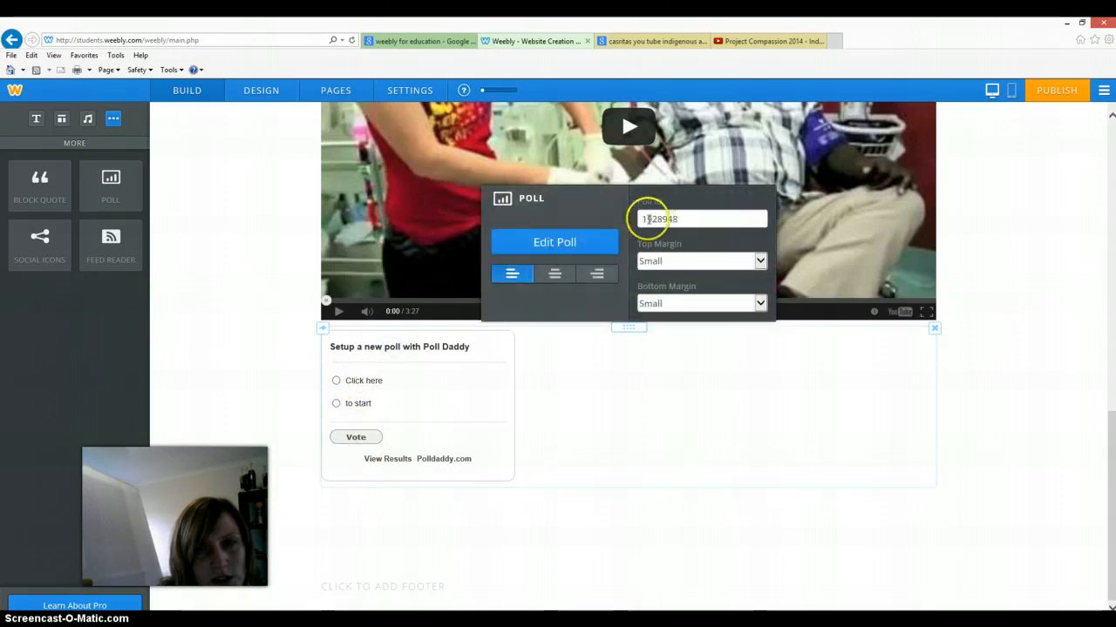
click(563, 240)
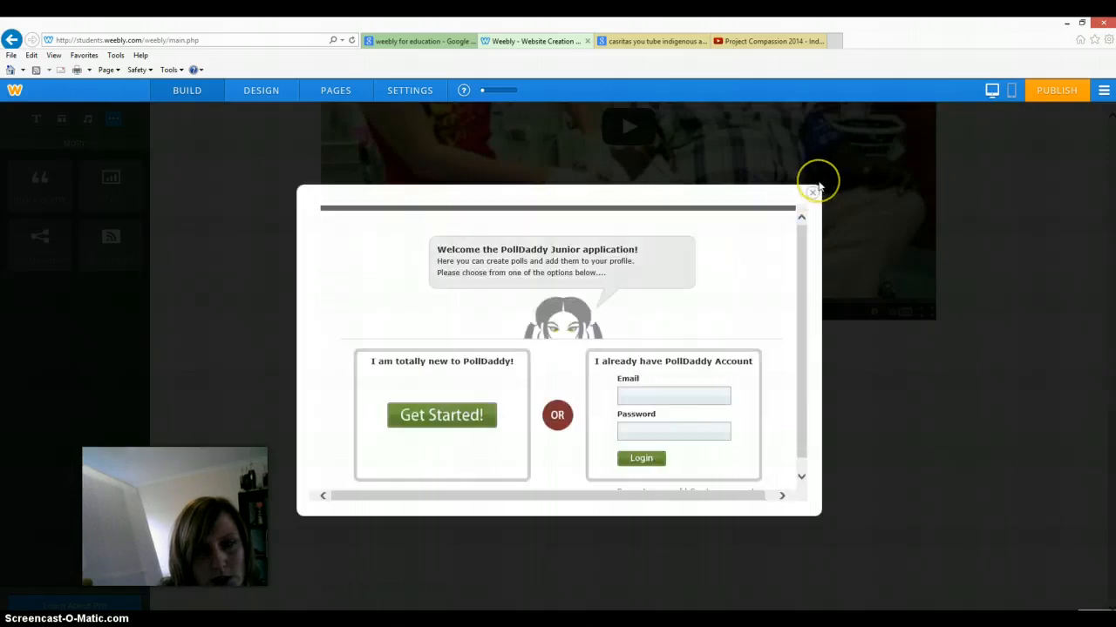
click(814, 191)
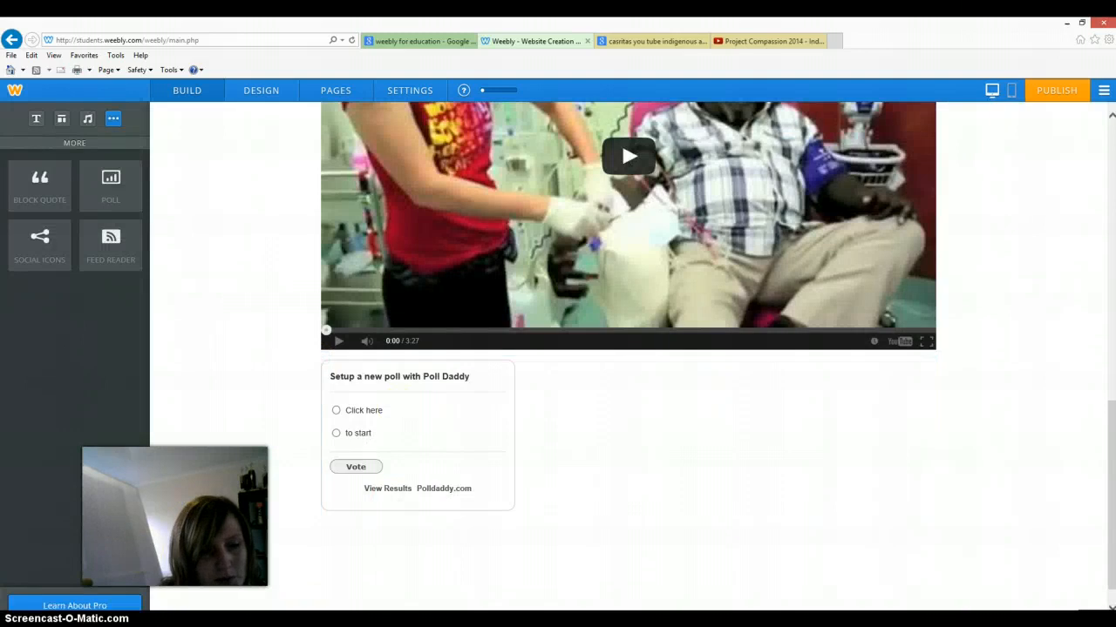
click(933, 327)
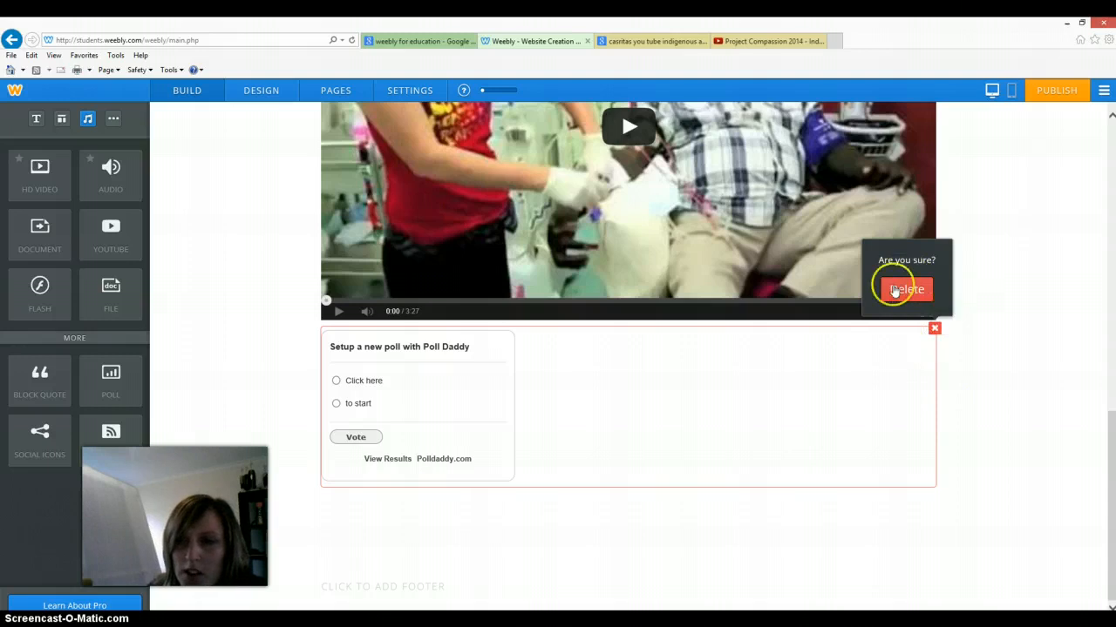
click(906, 287)
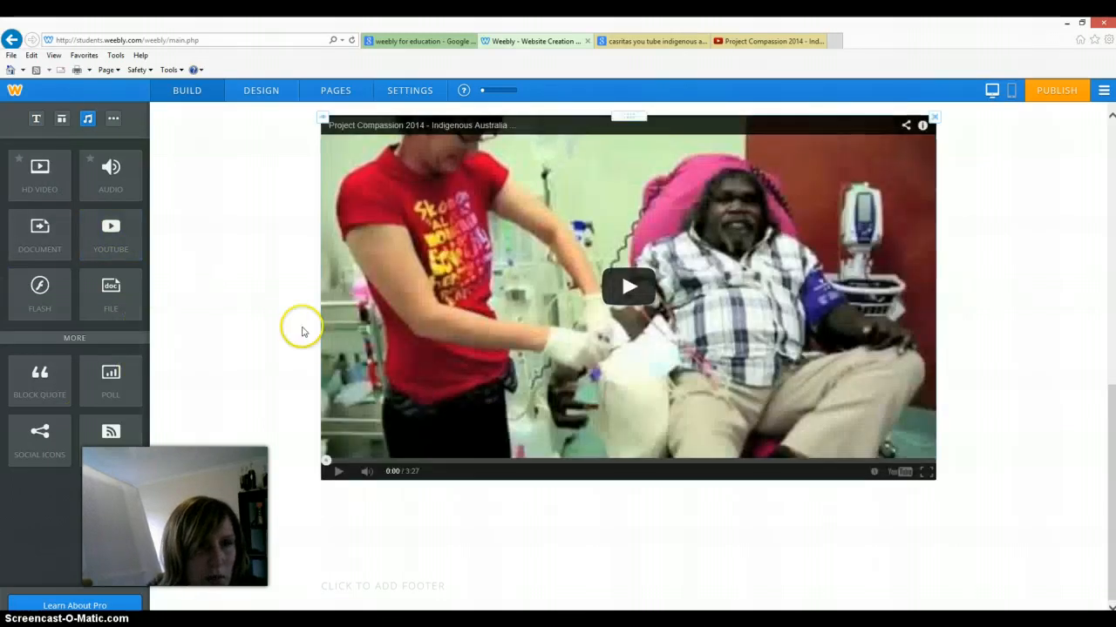
Add a social icons element below the Project Compassion video.
scroll(305, 331, up, 10)
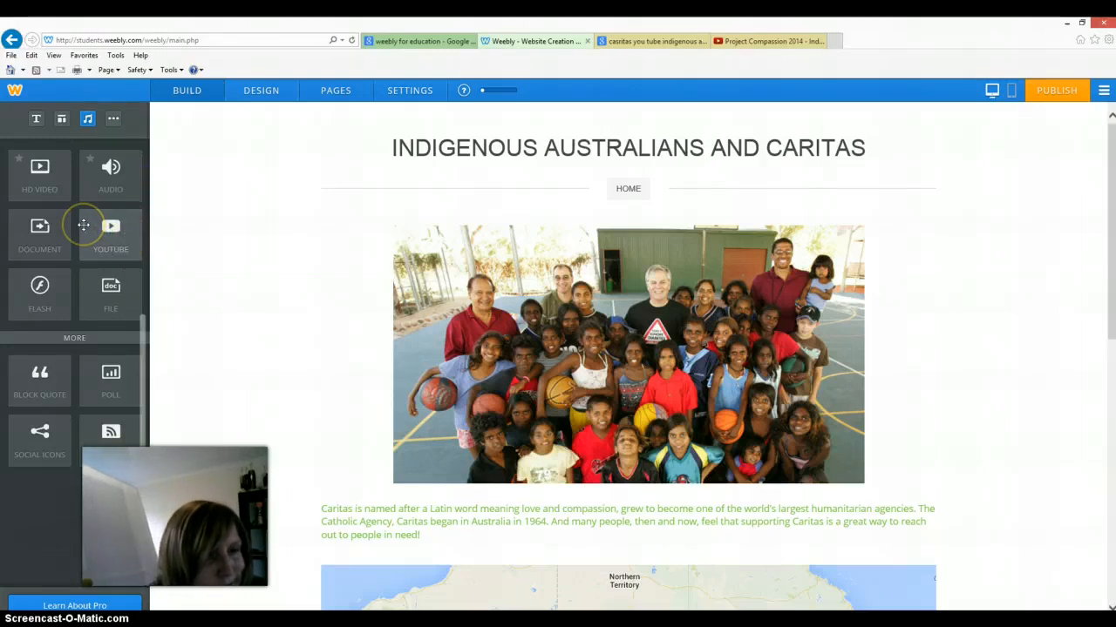
scroll(40, 131, up, 2)
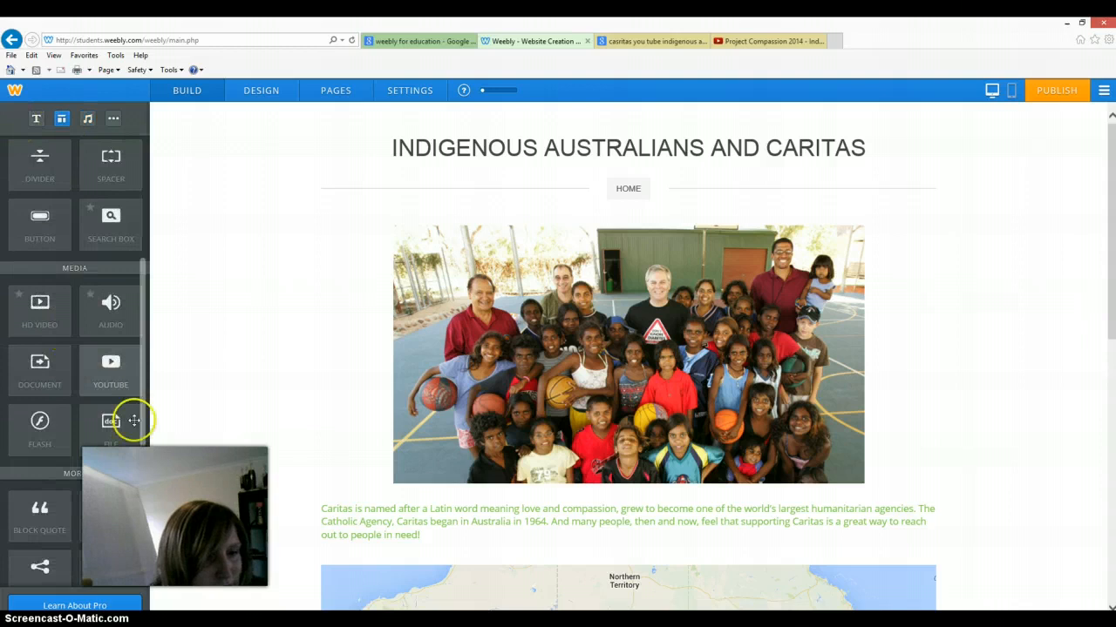
scroll(77, 402, down, 5)
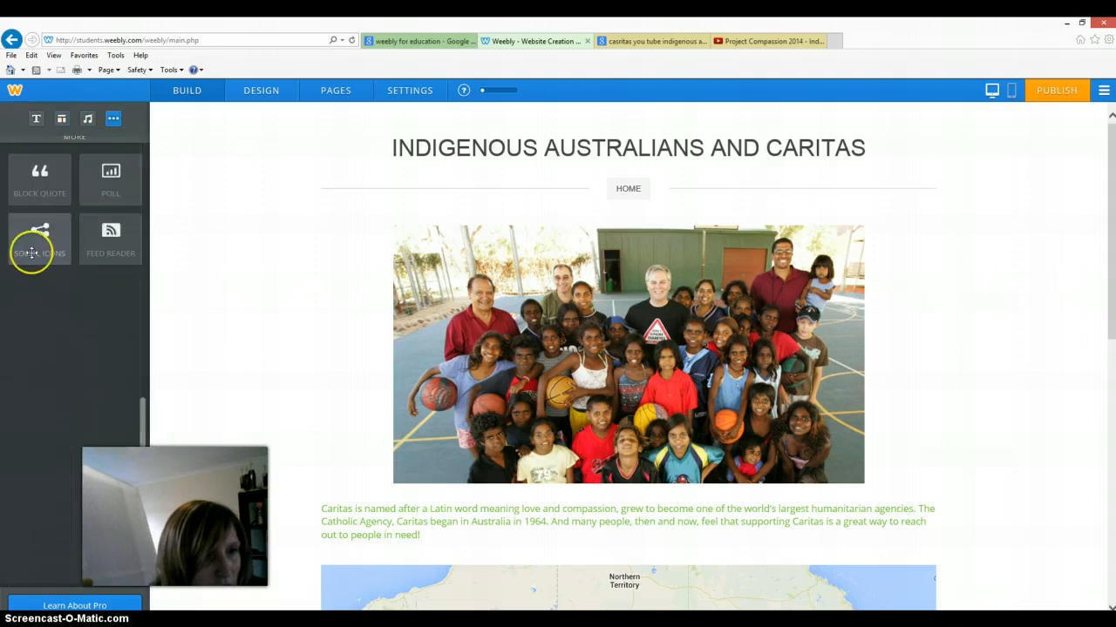
drag(35, 251, 528, 543)
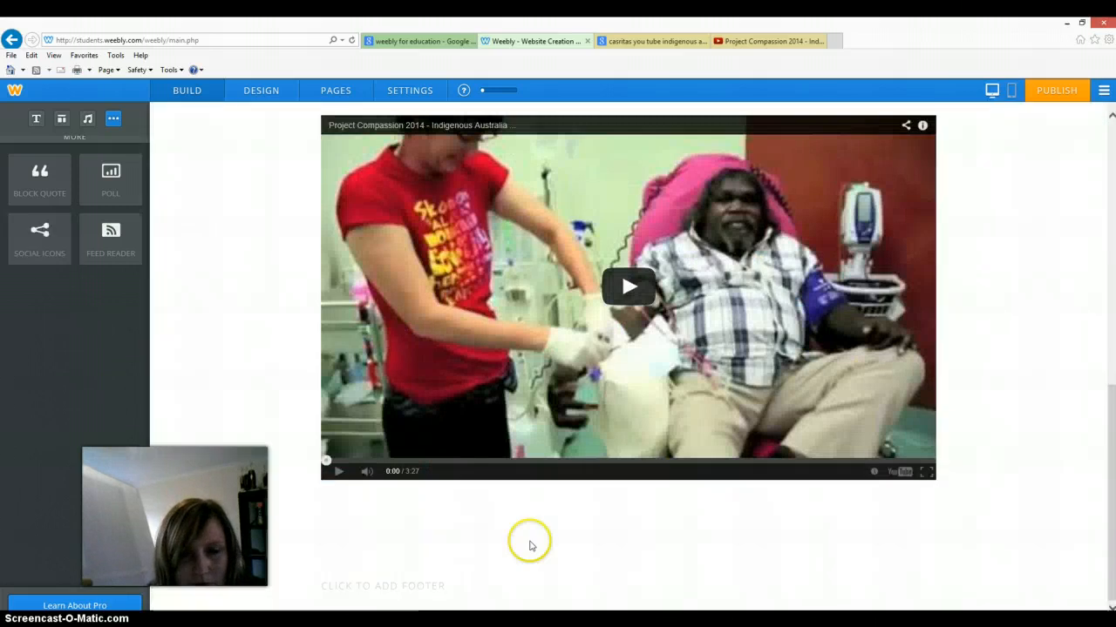